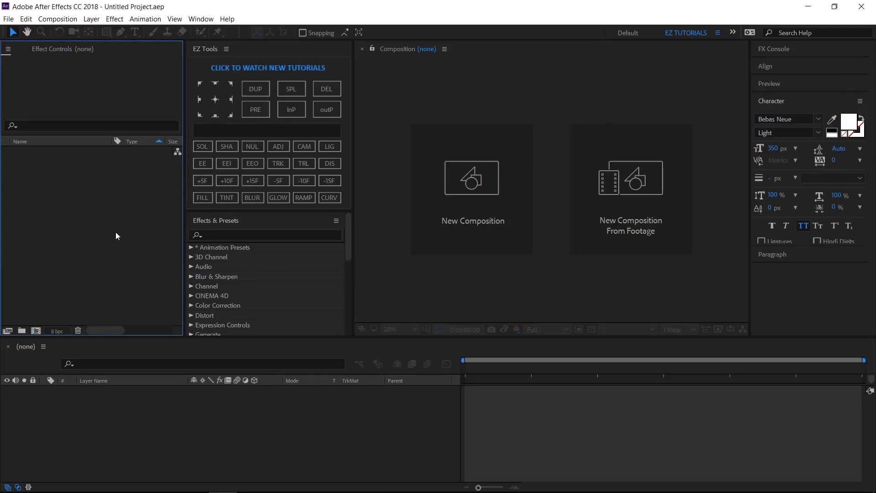
Step: Import the whole Assets folder from the Particle Text Animation folder into the project
right_click(63, 209)
mouse_move(153, 259)
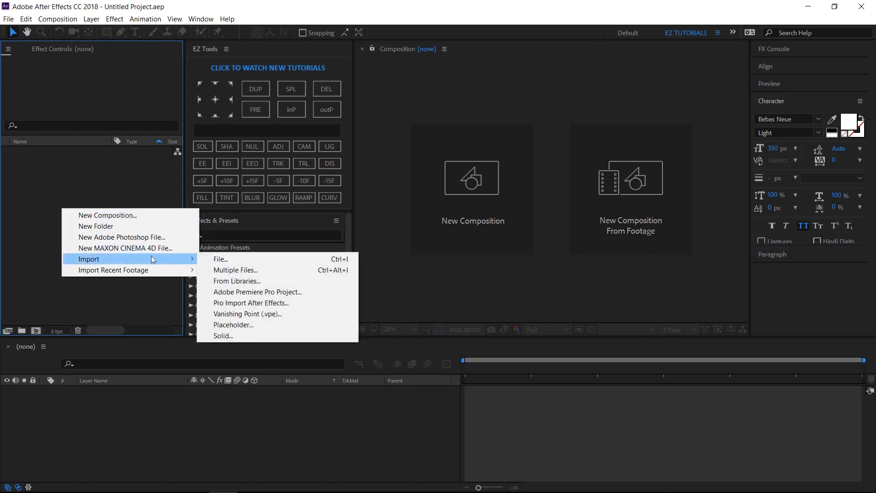
left_click(221, 260)
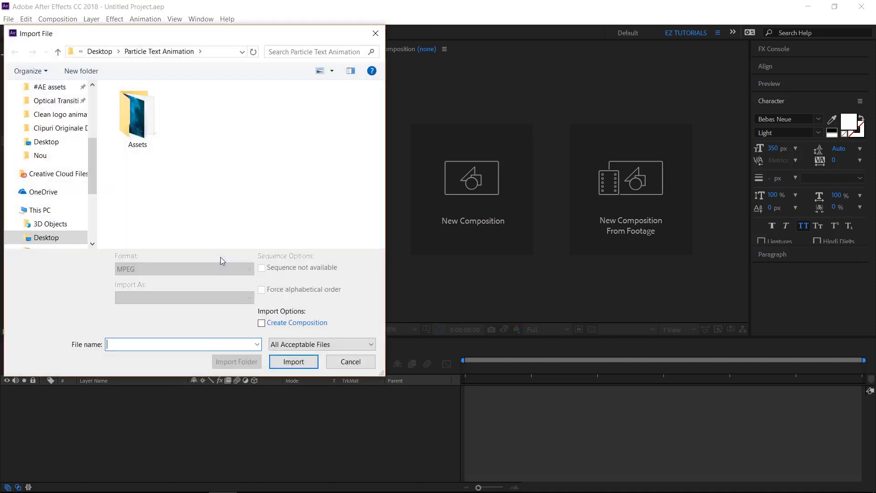
left_click(131, 143)
left_click(245, 363)
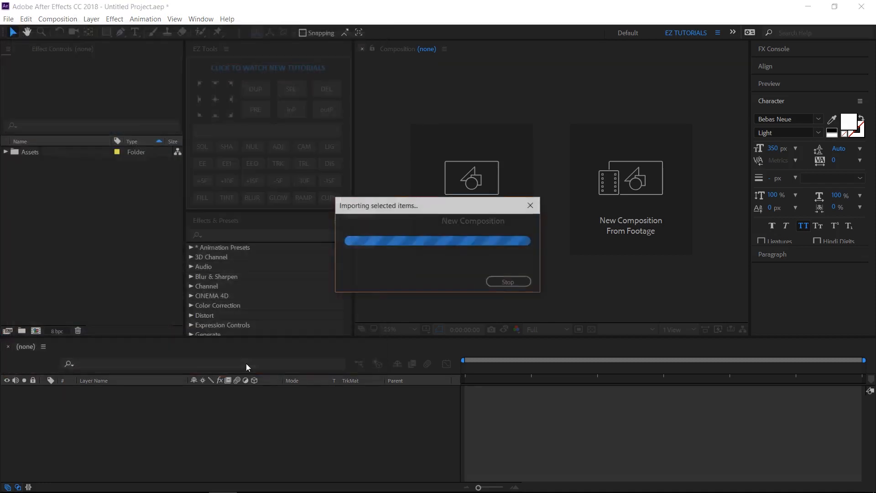
left_click(125, 291)
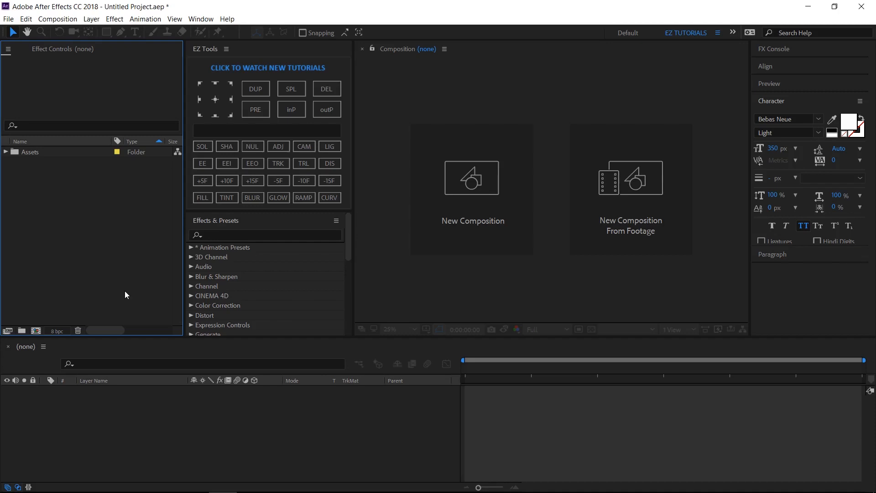
Step: Create a 1920 x 1080 composition named "Text animation" at 30 fps, lasting 0:00:06:00
left_click(36, 330)
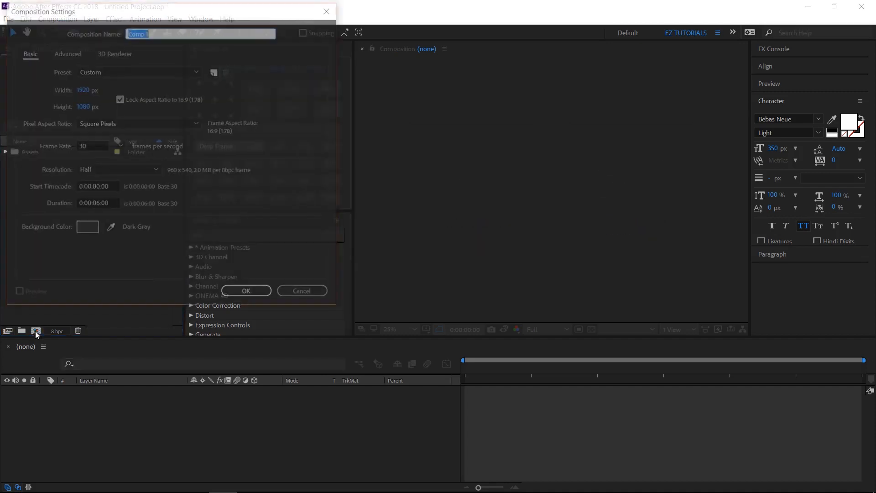
type("Te")
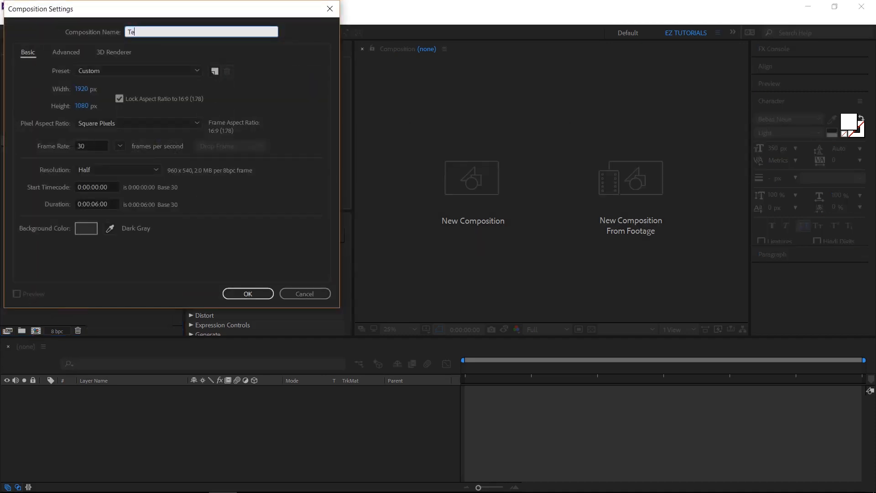
type("xt animation")
left_click(244, 296)
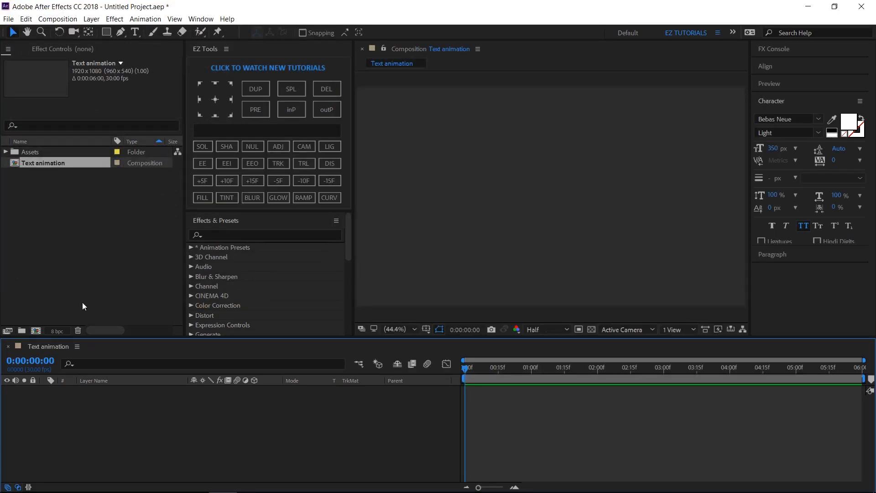
Step: Create a second 1920 x 1080, 30 fps, six-second composition named "Typography"
left_click(36, 330)
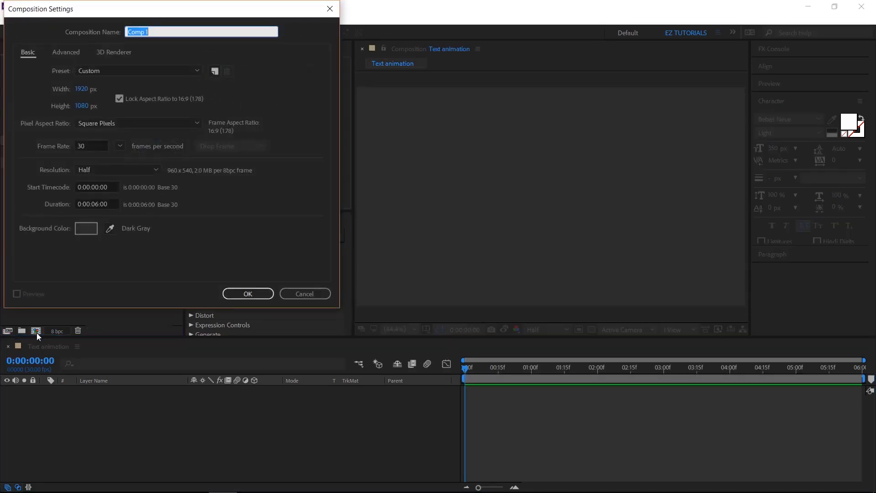
type("Typography")
left_click(237, 295)
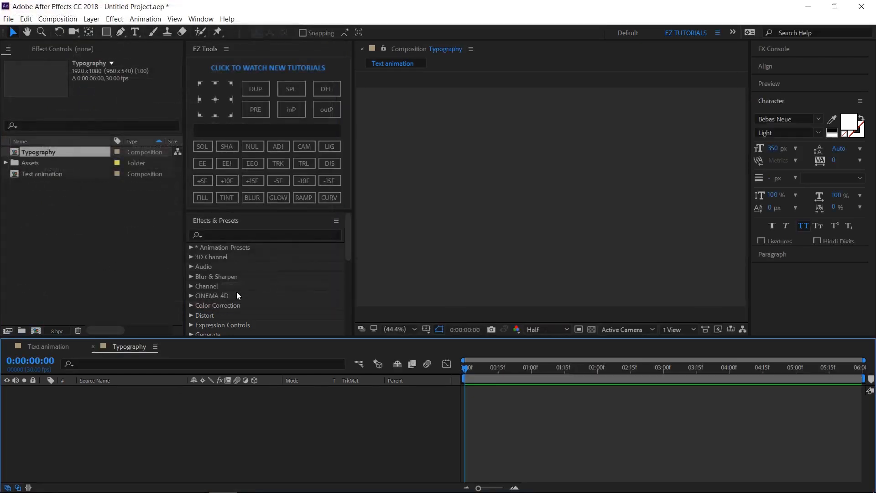
left_click(106, 289)
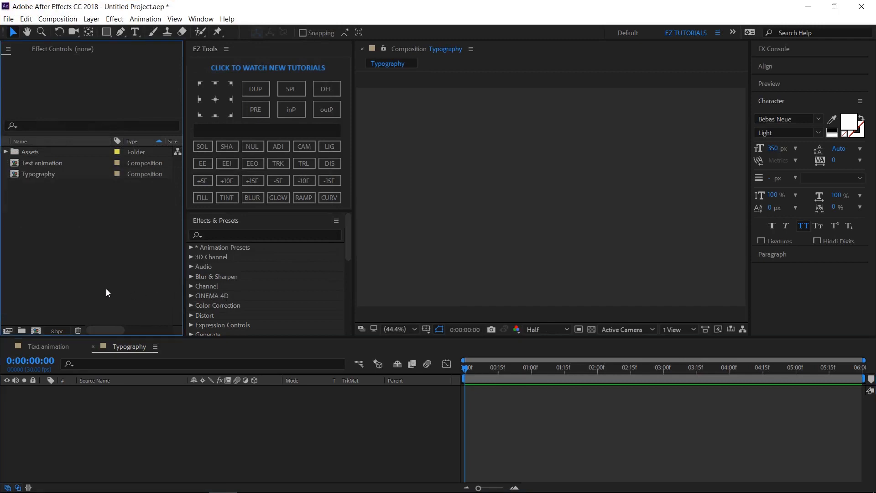
Step: Add a text layer "hello" in the upper left of the Typography frame and a separate layer "how" below it to the right
left_click(135, 37)
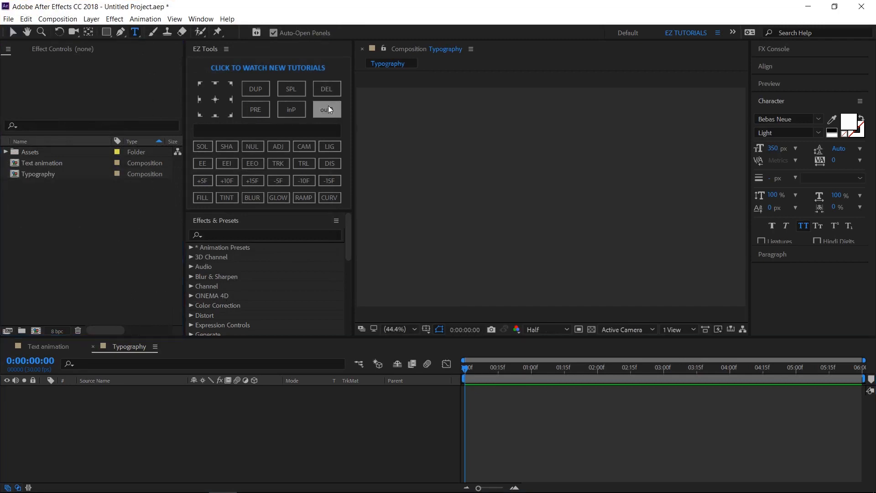
left_click(405, 134)
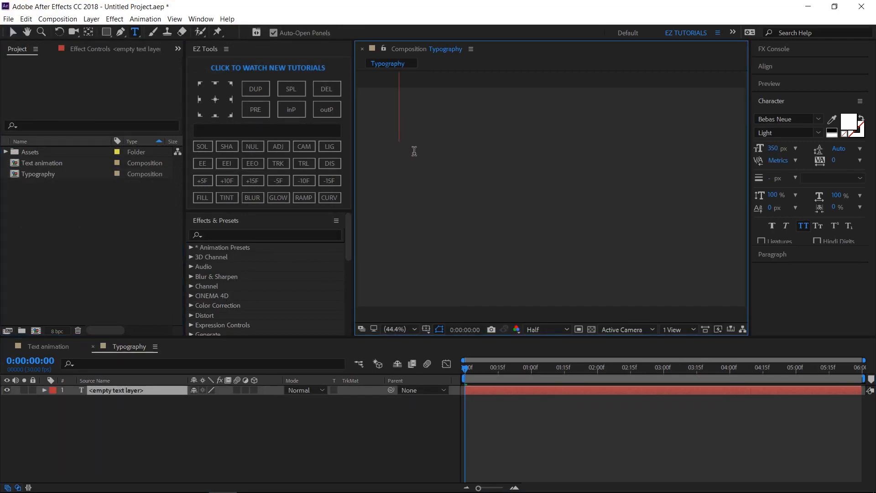
type("hello")
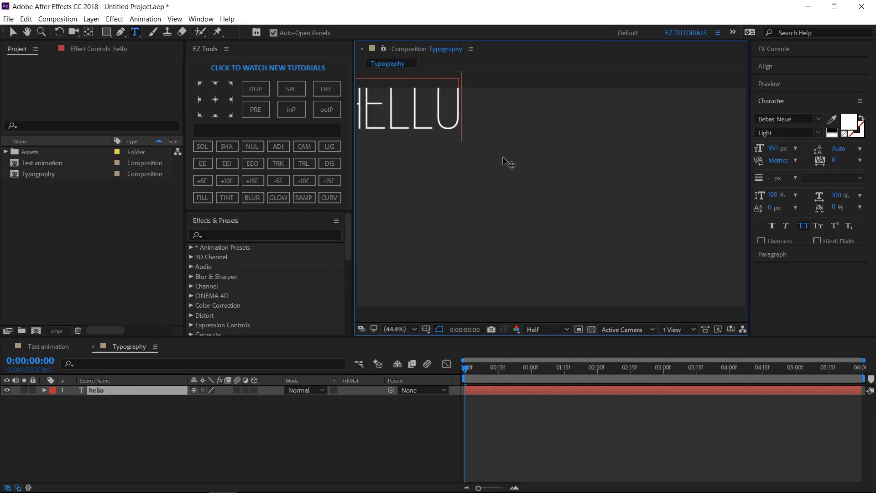
left_click(500, 207)
type("how")
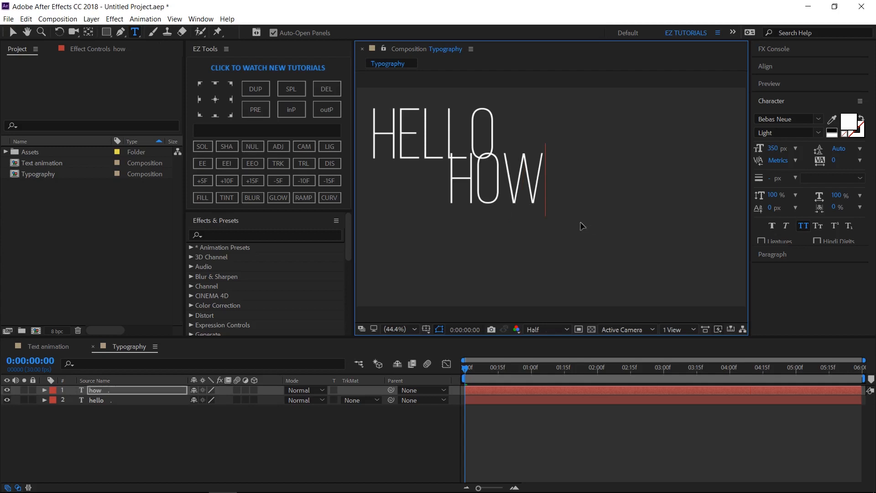
left_click_drag(580, 225, 631, 248)
Step: Add a third text layer reading "are you?" and place it at the lower right of the frame, below "how"
left_click(482, 277)
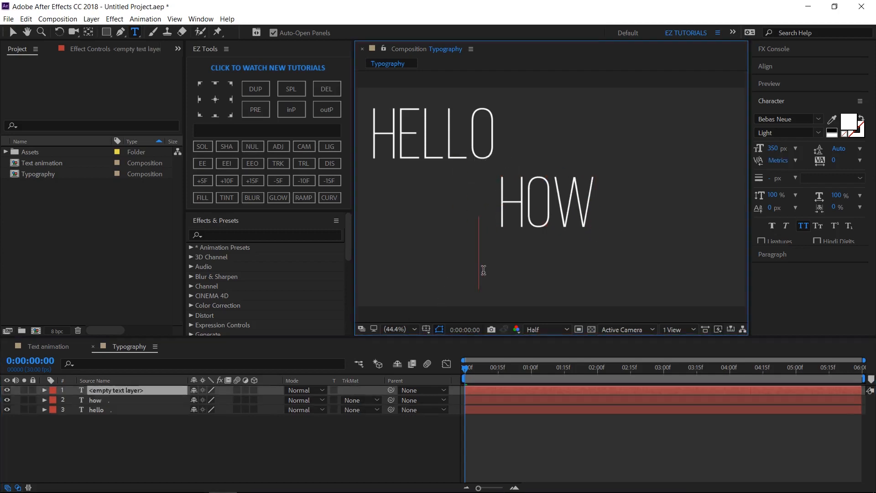
type("are you?")
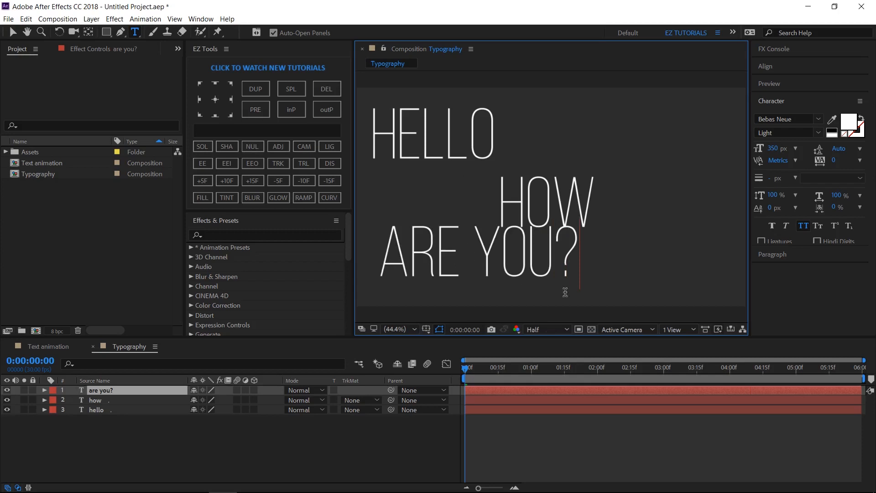
left_click_drag(565, 292, 705, 313)
left_click(305, 417)
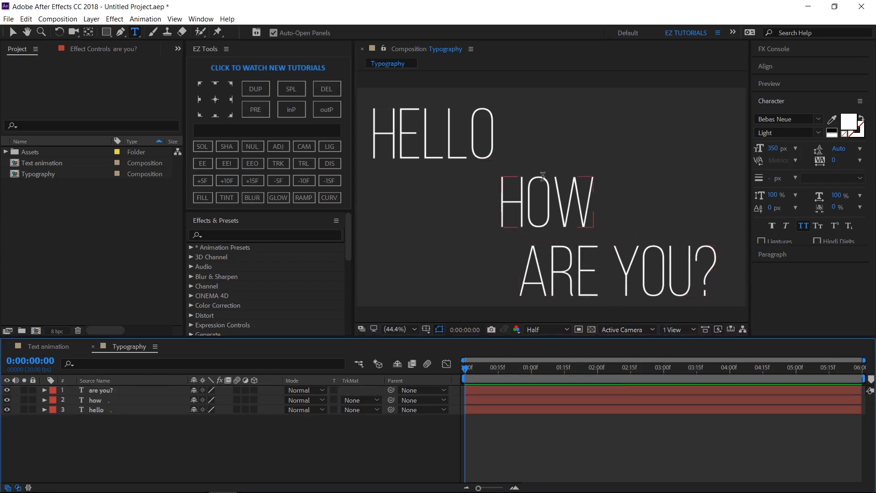
Step: Nudge the three text layers to balance their placement, and reorder them as "hello", "how", "are you?" from top to bottom
left_click(12, 33)
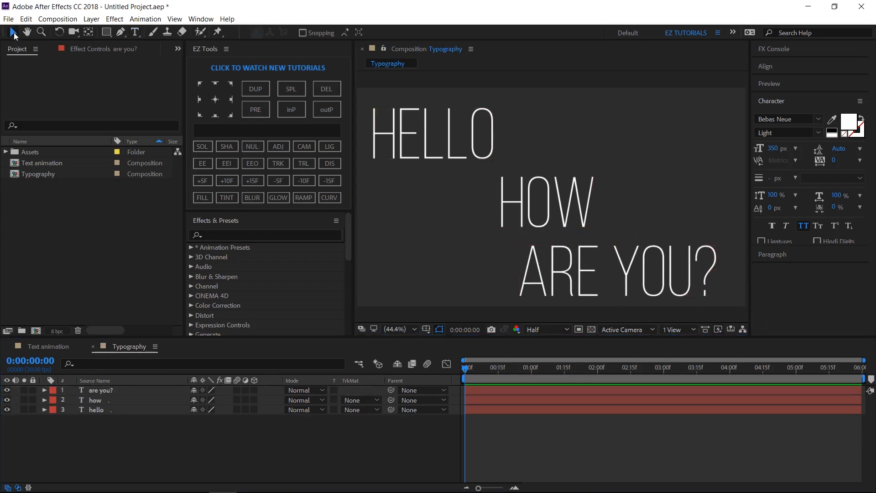
left_click_drag(436, 130, 440, 128)
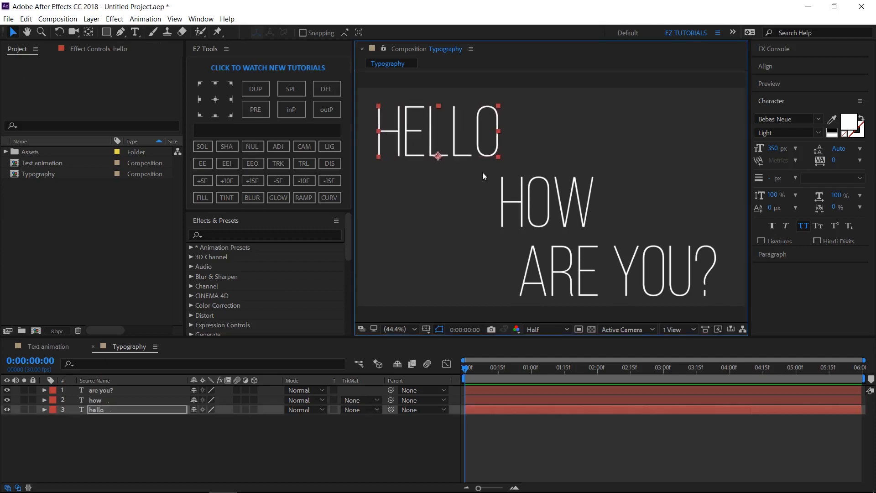
left_click_drag(525, 208, 531, 203)
left_click_drag(602, 269, 609, 270)
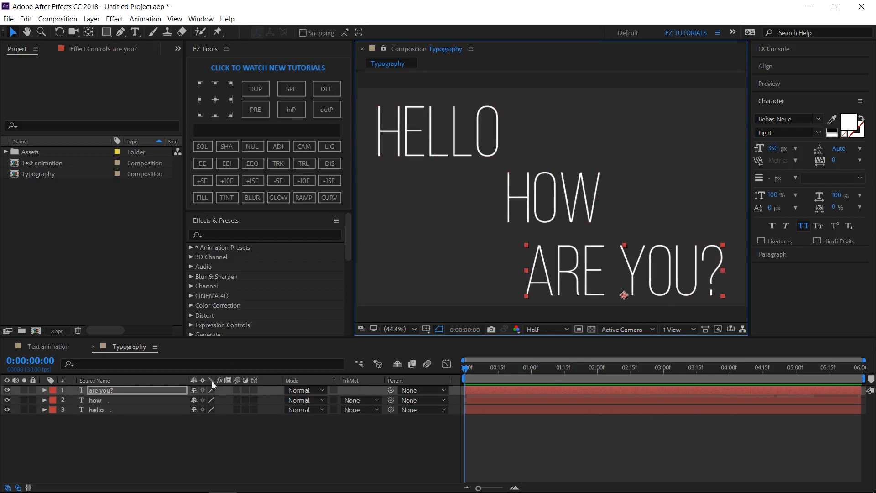
mouse_move(111, 410)
left_mouse_down()
mouse_move(114, 387)
mouse_move(98, 416)
left_mouse_up()
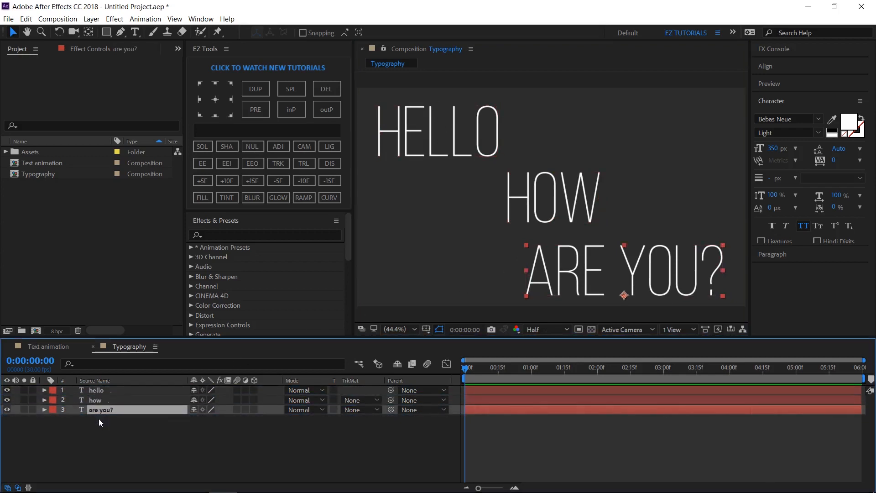
left_click(99, 419)
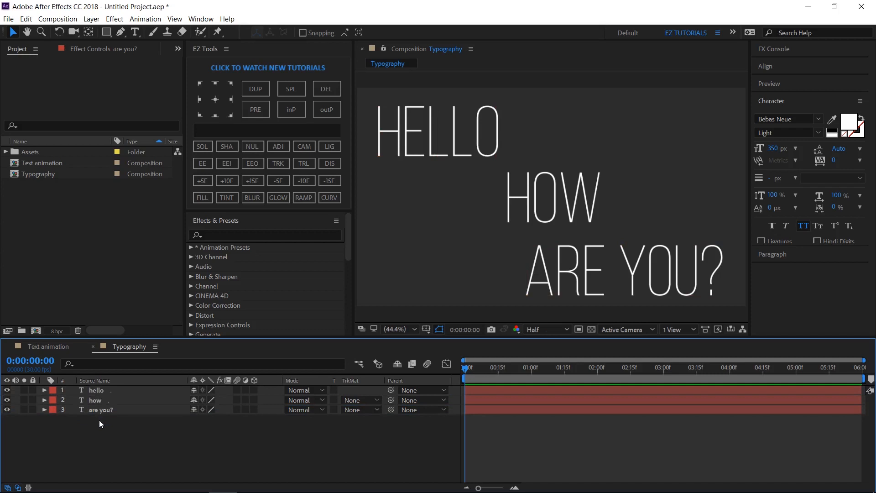
Step: Pre-compose the "hello" layer as "Text 1"
left_click(105, 392)
left_click(211, 132)
type("Text 1")
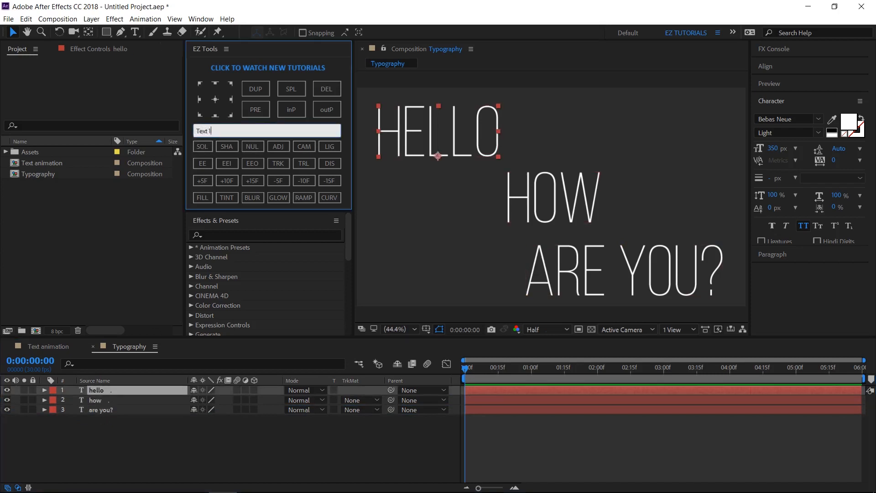
left_click(263, 110)
Step: Pre-compose the "how" layer as "Text 2"
left_click(102, 400)
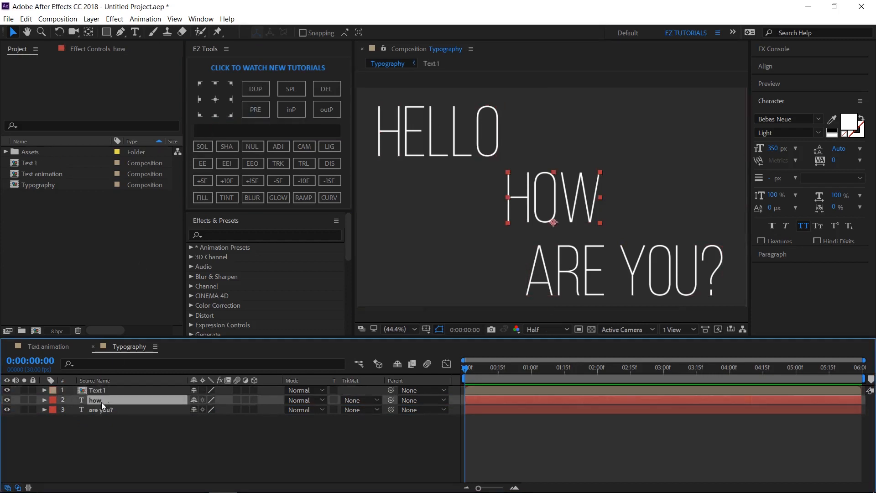
left_click(210, 131)
type("Text 2")
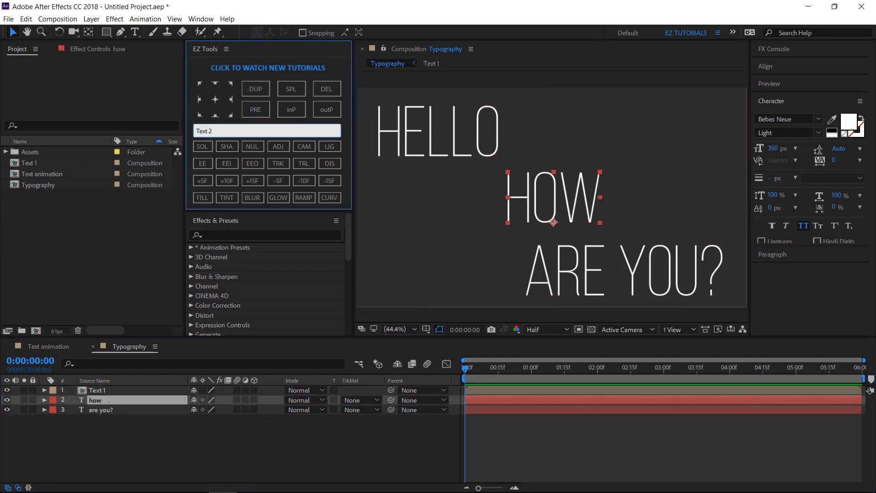
left_click(256, 110)
Step: Pre-compose the "are you?" layer as "Text 3"
left_click(103, 410)
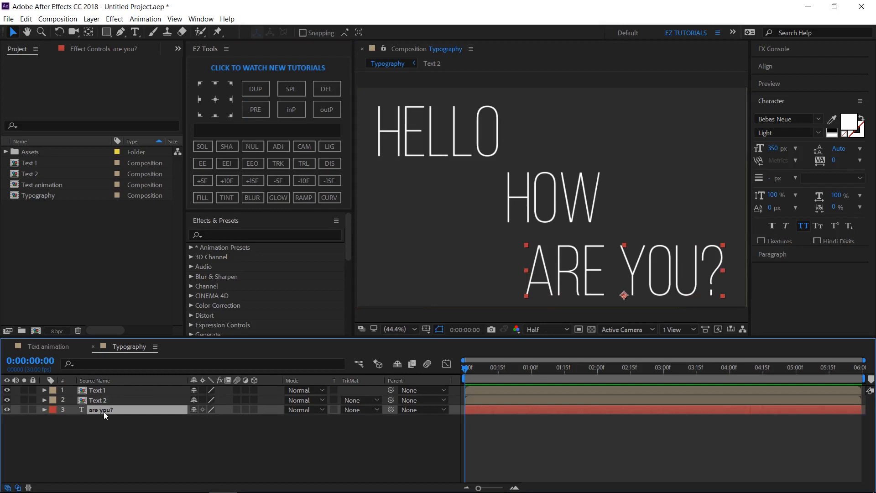
left_click(200, 131)
type("Text 3")
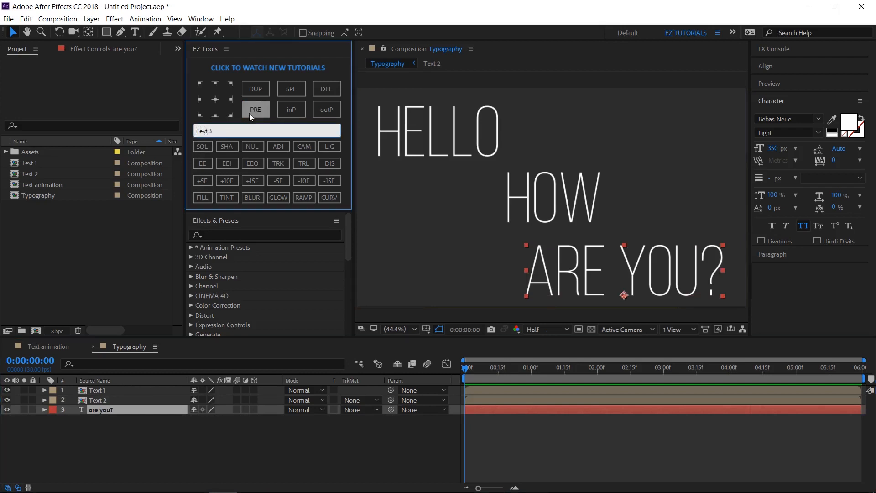
left_click(249, 113)
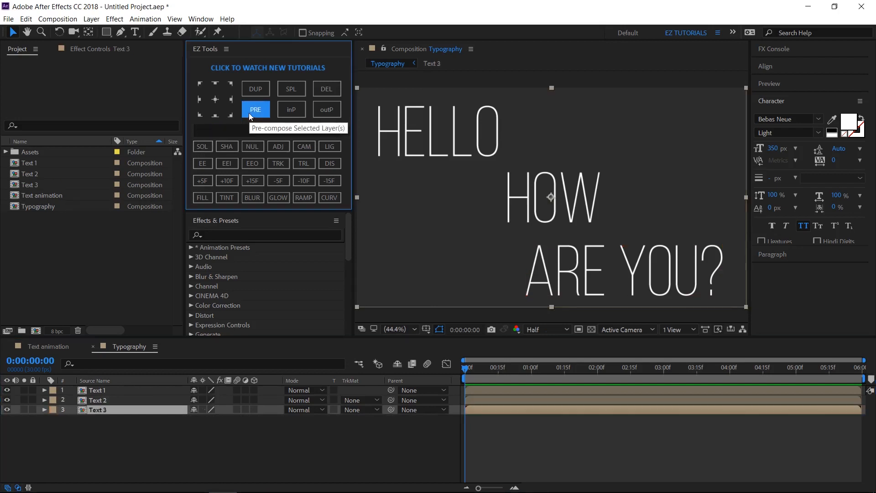
Step: Split the Text 1, Text 2 and Text 3 layers at 0:00:02:00 and delete the parts after the cut
double_click(252, 183)
double_click(252, 183)
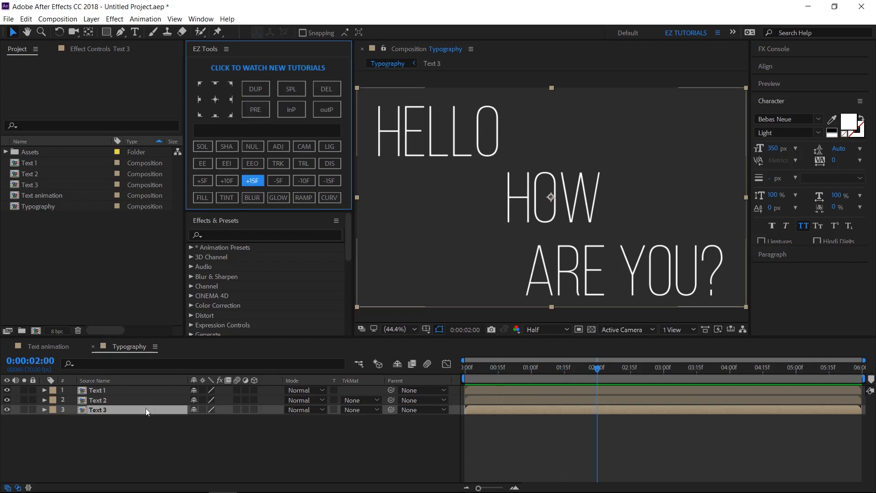
left_click(127, 412)
left_click(125, 400, "ctrl")
left_click(125, 389, "ctrl")
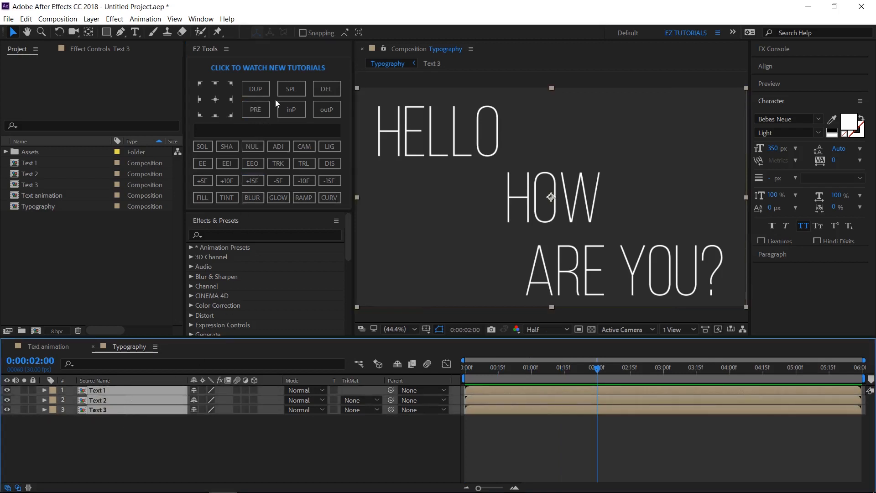
left_click(287, 88)
left_click(324, 91)
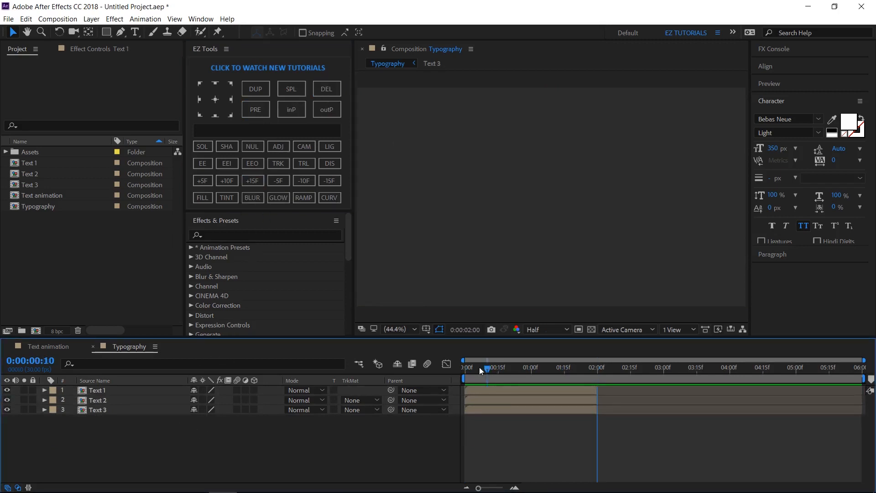
Step: Shift the Text 1 layer so that it starts at 0:00:00:15
left_click_drag(479, 366, 463, 367)
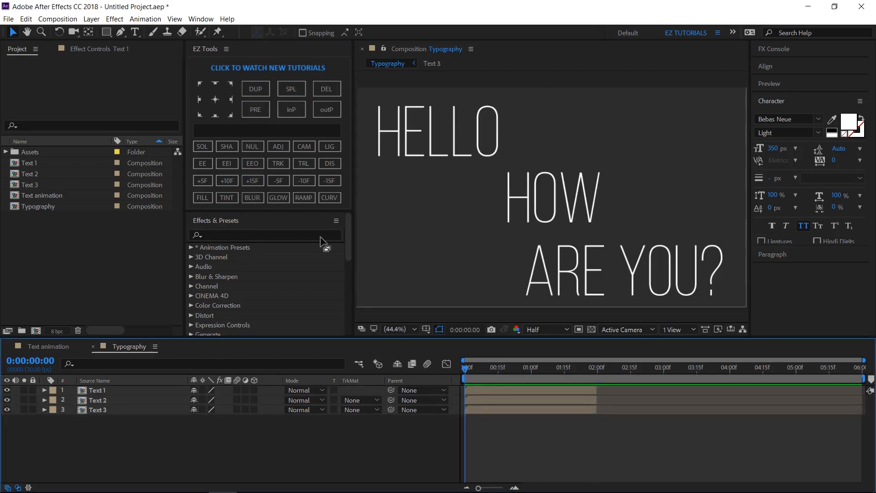
left_click(255, 181)
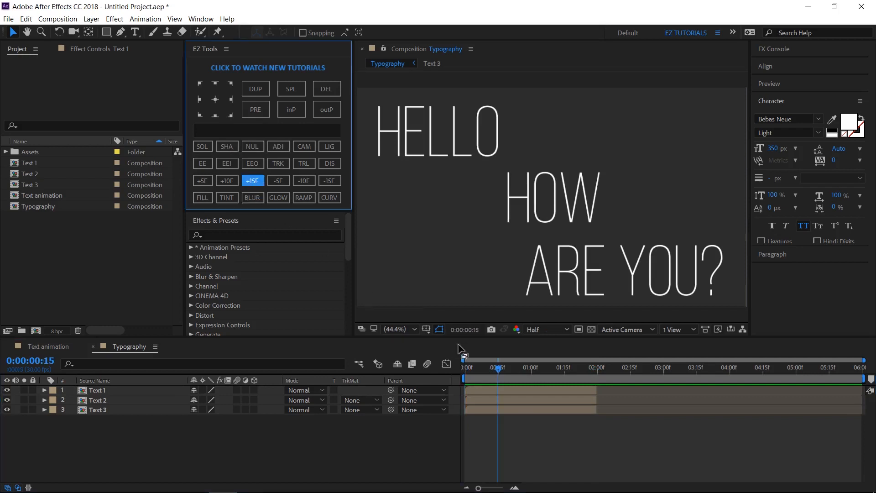
left_click(157, 390)
left_click(292, 111)
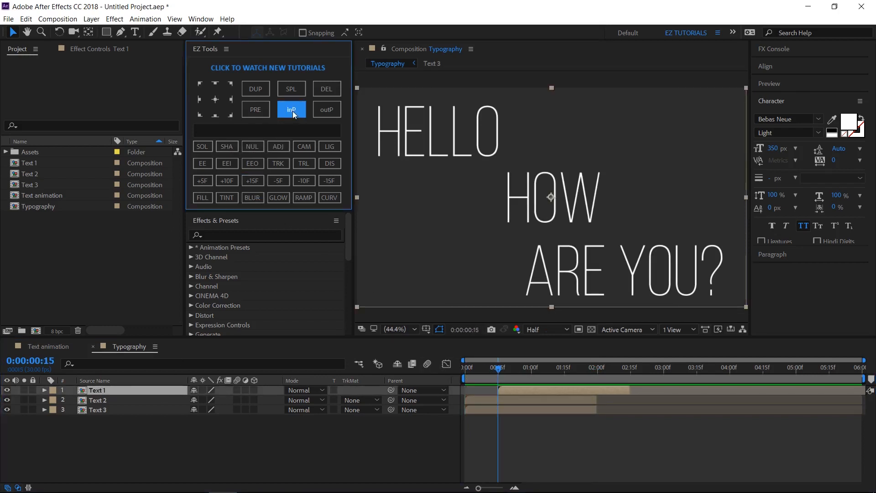
Step: Shift the Text 2 layer so that it starts at 0:00:02:00
left_click(256, 179)
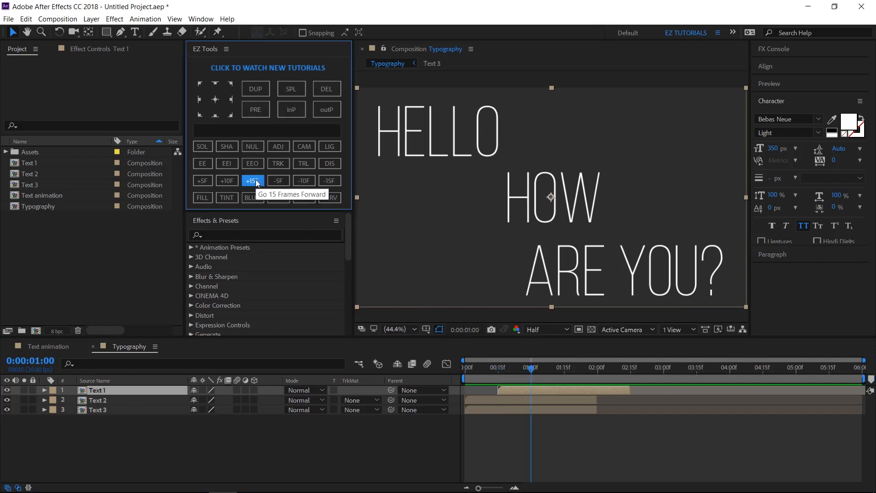
left_click(255, 179)
left_click(256, 179)
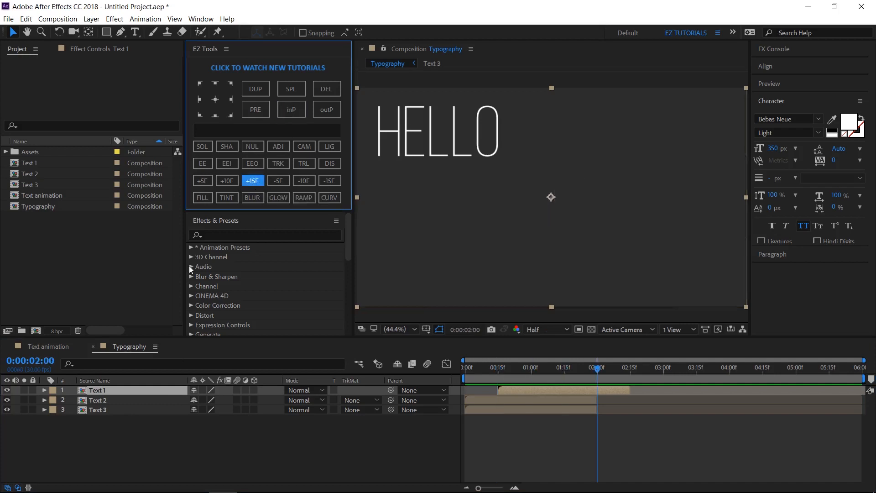
left_click(103, 401)
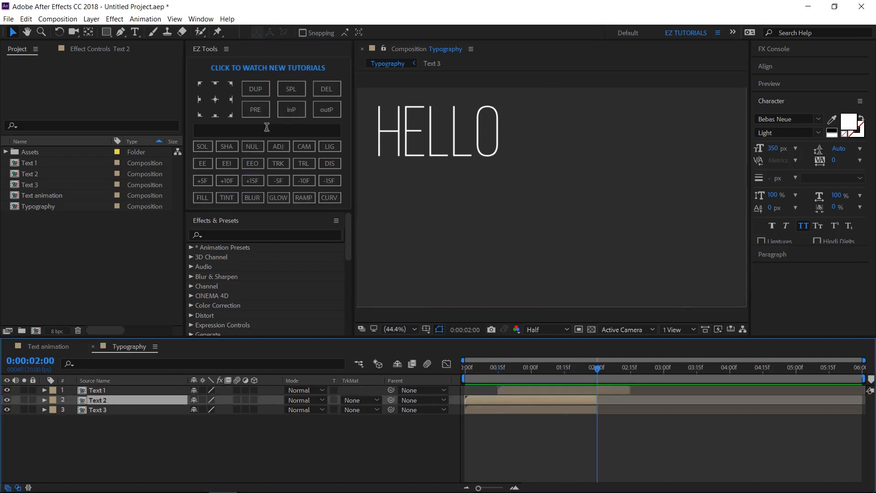
left_click(286, 113)
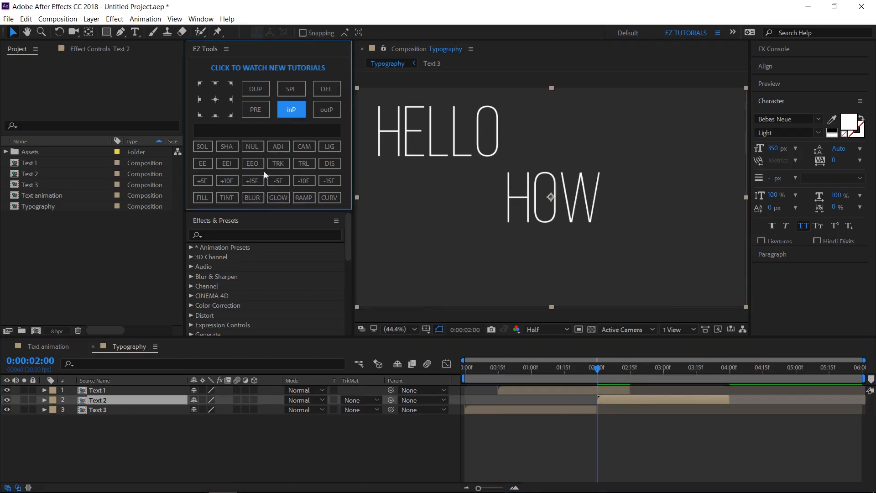
Step: Shift the Text 3 layer so that it starts at 0:00:03:15
left_click(251, 181)
left_click(251, 181)
left_click(251, 182)
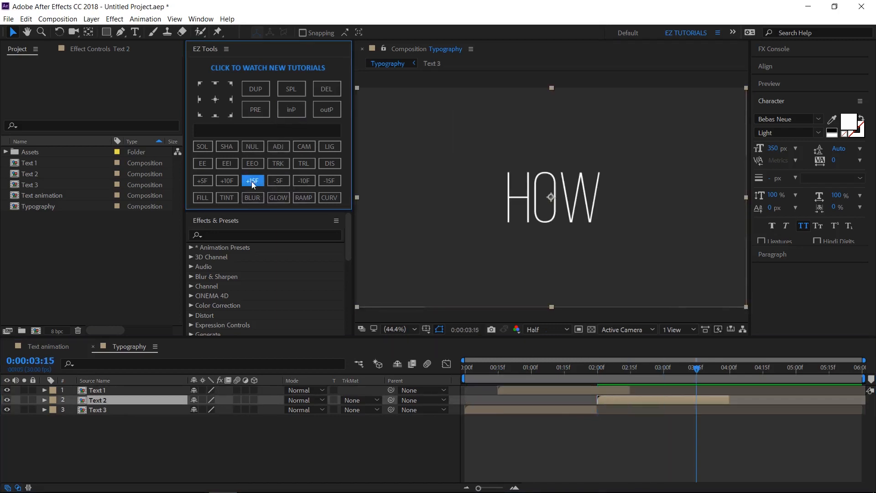
left_click(123, 410)
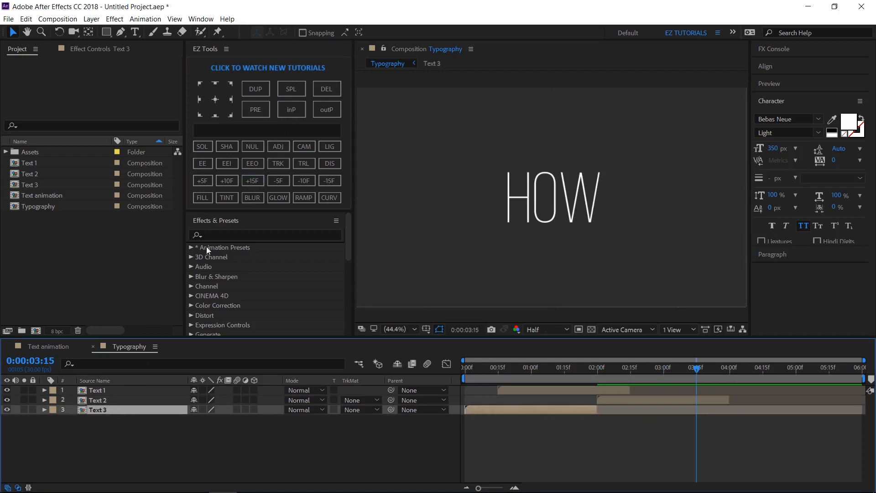
left_click(284, 114)
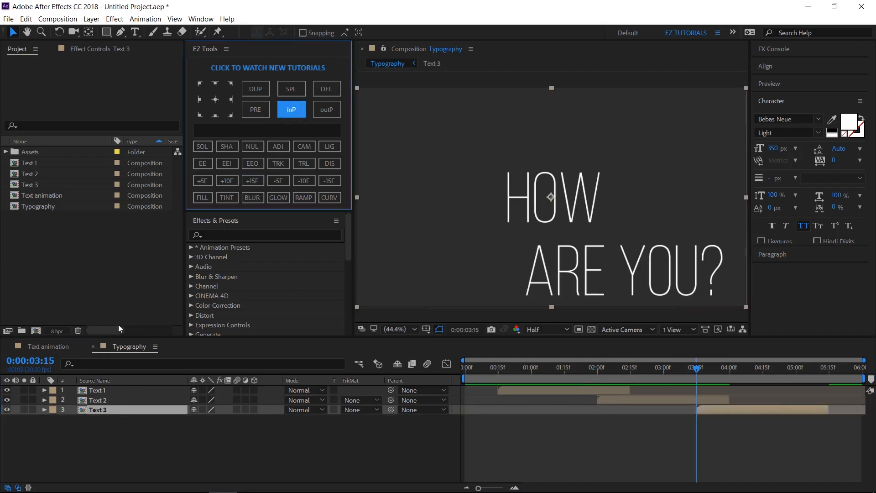
Step: Duplicate the Typography composition and open the copy in the timeline
left_click(54, 205)
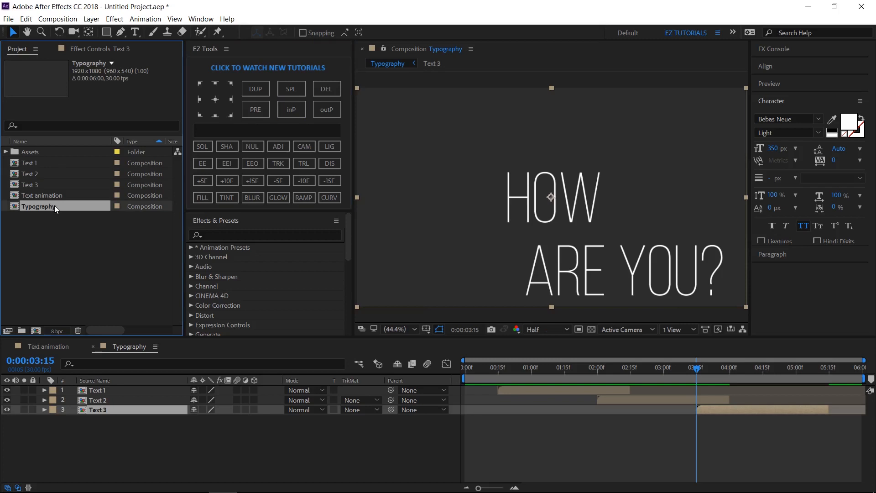
left_click(251, 89)
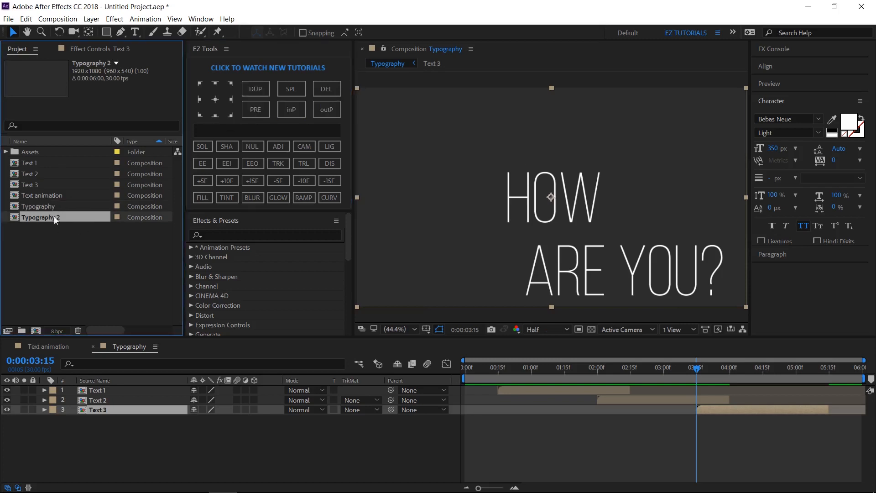
double_click(54, 216)
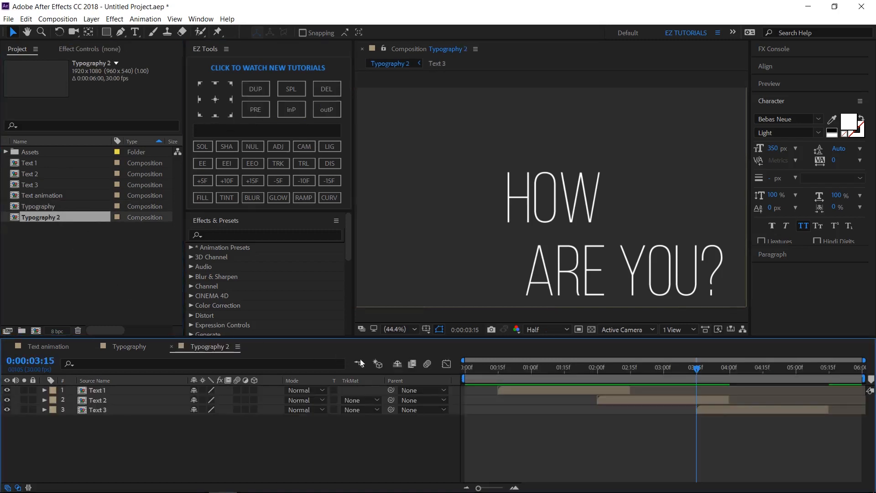
Step: In the duplicated composition, shift the Text 1 layer so that it starts at 0:00:01:00
left_click(499, 376)
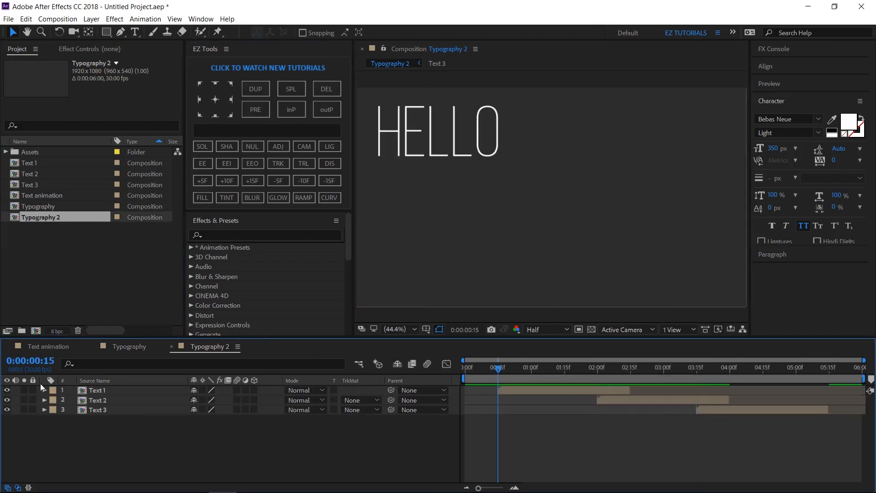
left_click(98, 390)
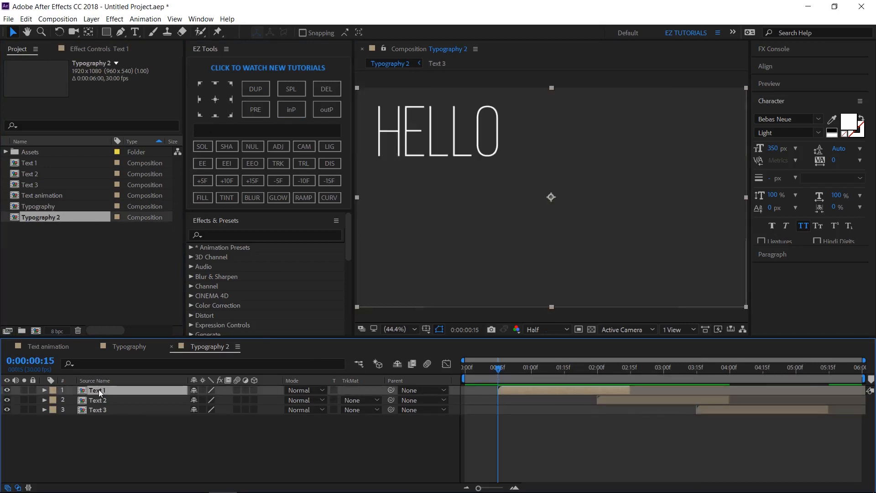
left_click(251, 180)
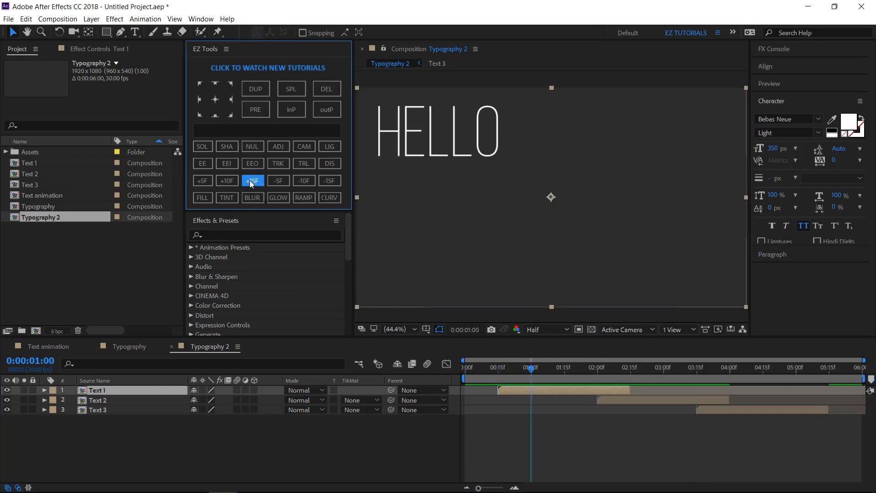
left_click(288, 111)
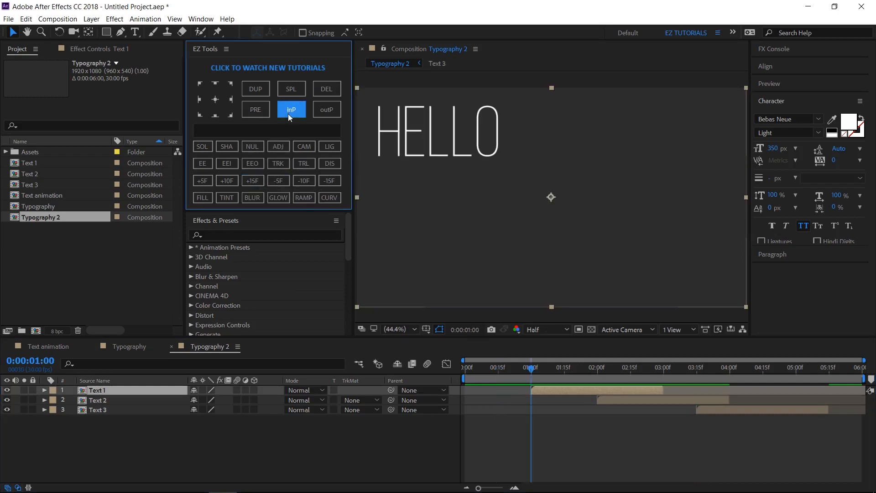
Step: Split the Text 1 layer at 0:00:01:15 and delete the part after the cut
left_click(251, 181)
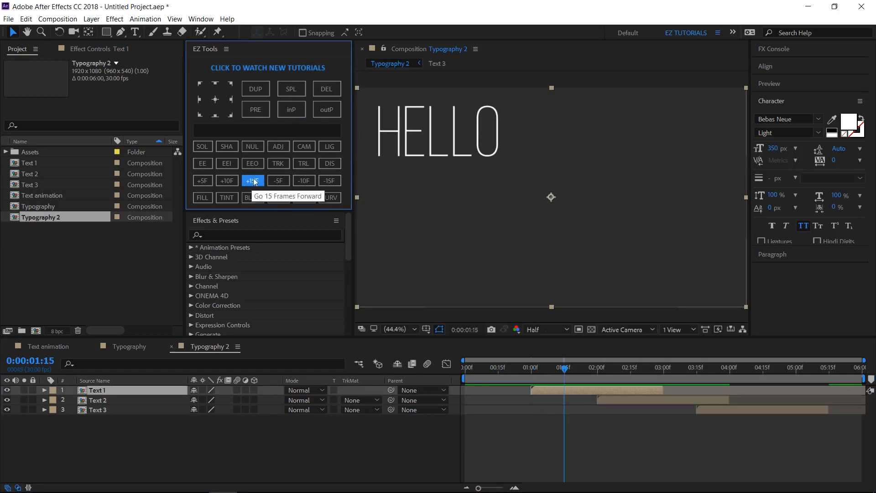
left_click(293, 91)
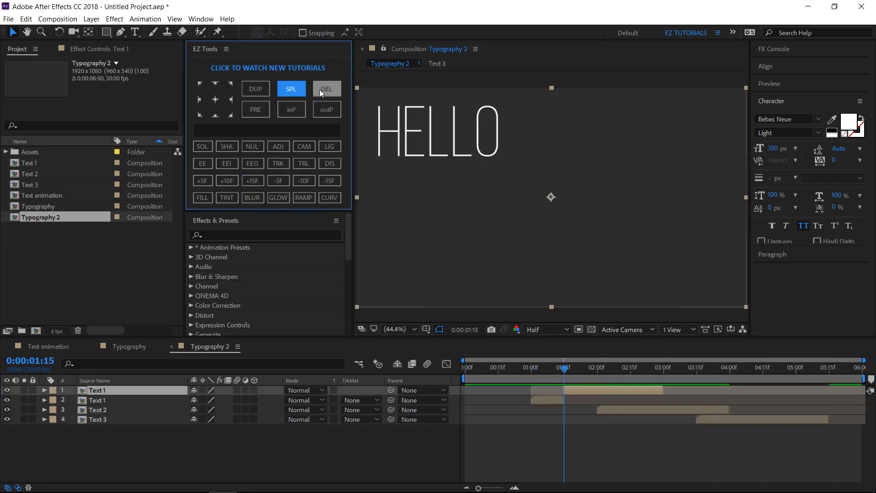
left_click(320, 89)
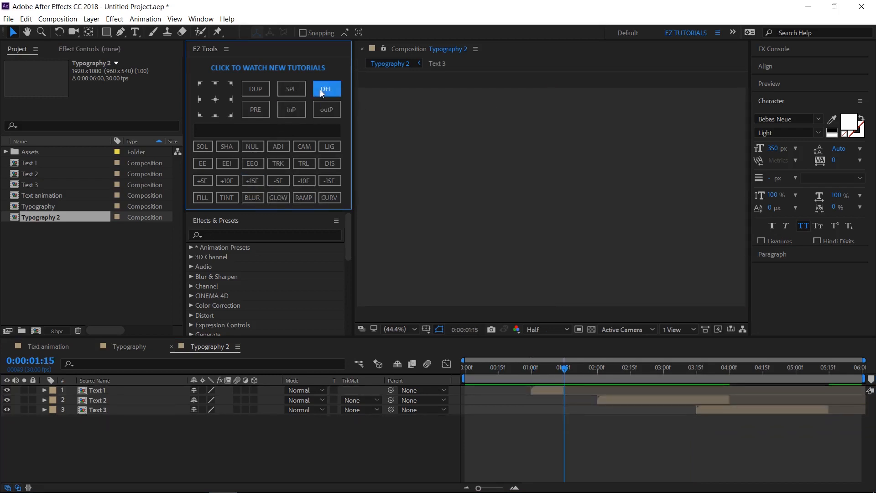
Step: In the duplicated composition, shift the Text 2 layer so that it starts at 0:00:02:15
left_click(252, 181)
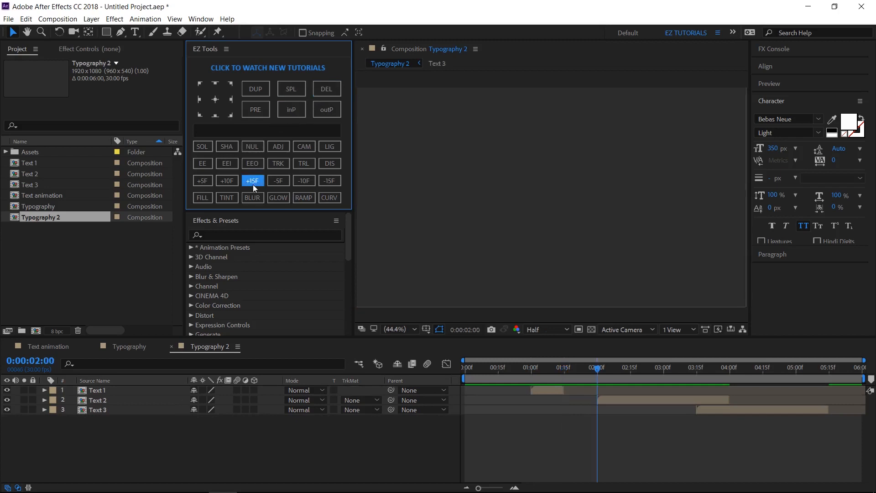
left_click(92, 400)
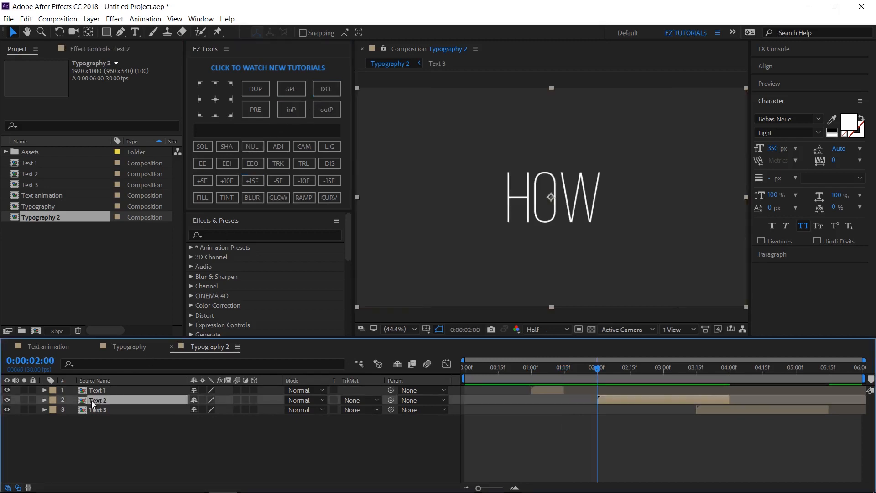
left_click(251, 180)
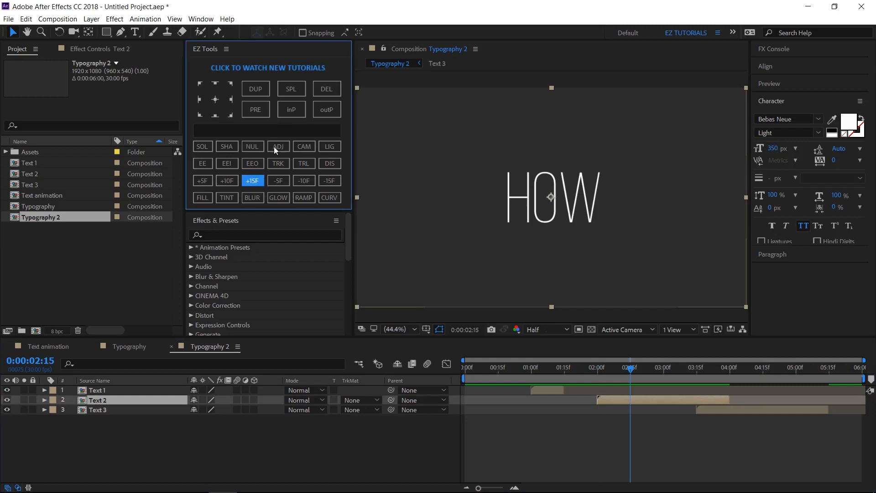
left_click(292, 109)
Step: Split the Text 2 layer at 0:00:03:00 and delete the part after the cut
left_click(257, 181)
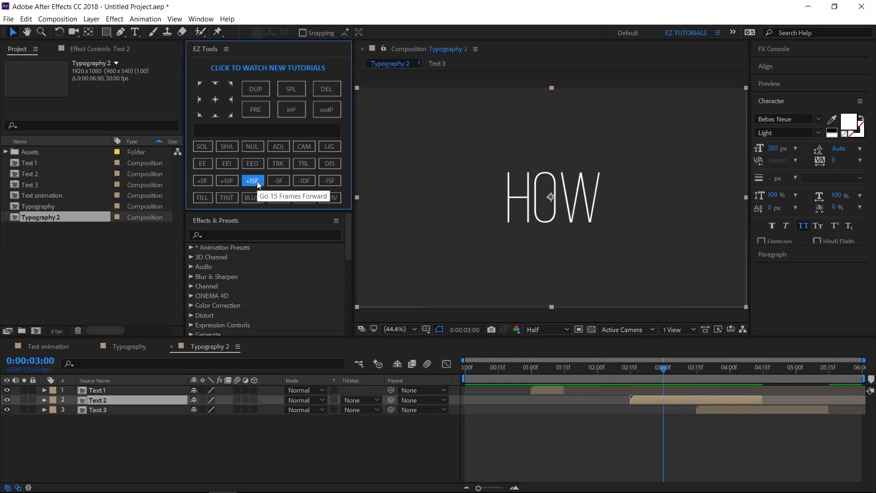
left_click(291, 91)
left_click(327, 90)
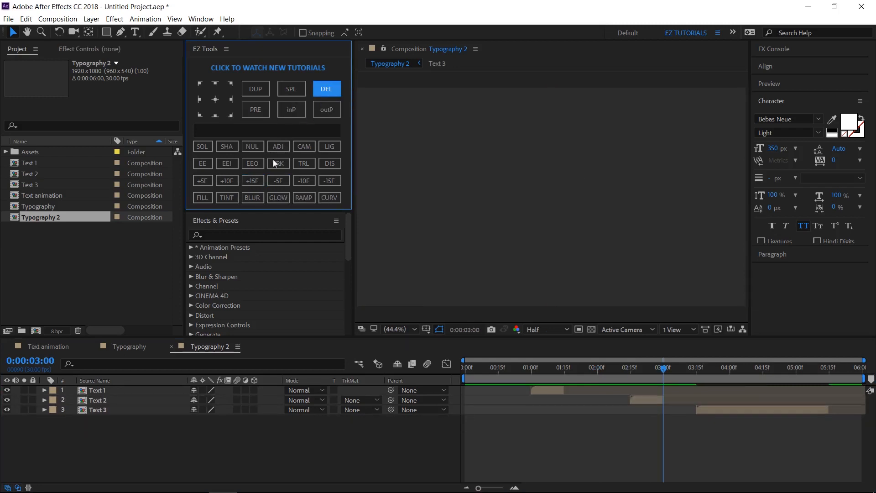
Step: In the duplicated composition, shift the Text 3 layer so that it starts at 0:00:04:00
left_click(255, 183)
left_click(100, 409)
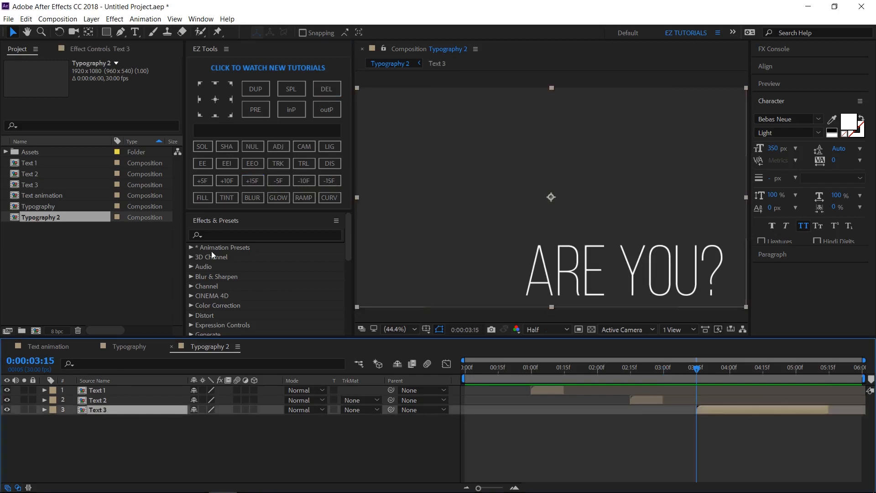
left_click(244, 181)
left_click(289, 109)
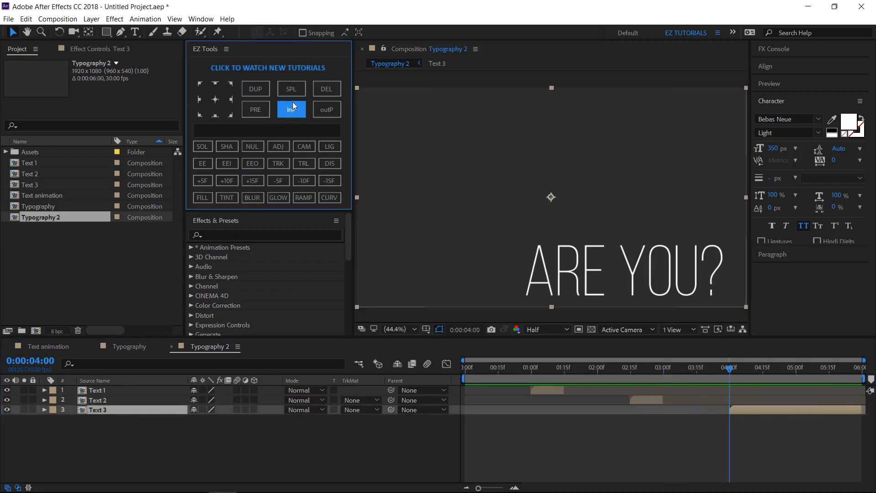
Step: Split the Text 3 layer at 0:00:04:15 and delete the part after the cut
left_click(253, 180)
left_click(288, 89)
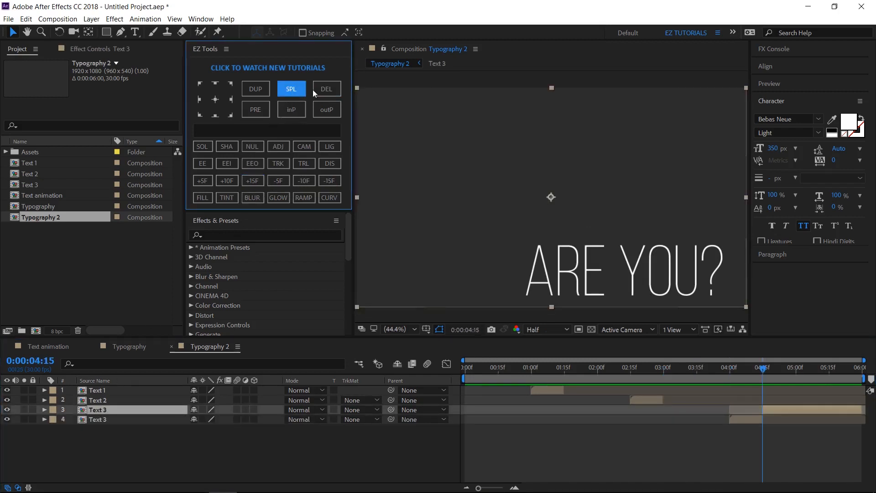
left_click(320, 89)
left_click(183, 454)
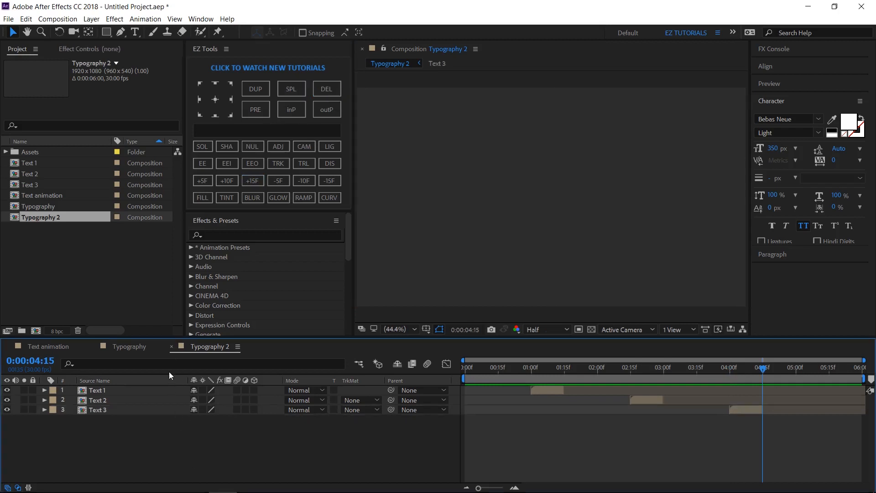
Step: Close the Typography 2 timeline, apply Fast Blur (Legacy) to Text 1 in the Typography composition, and show its effect settings
left_click(172, 346)
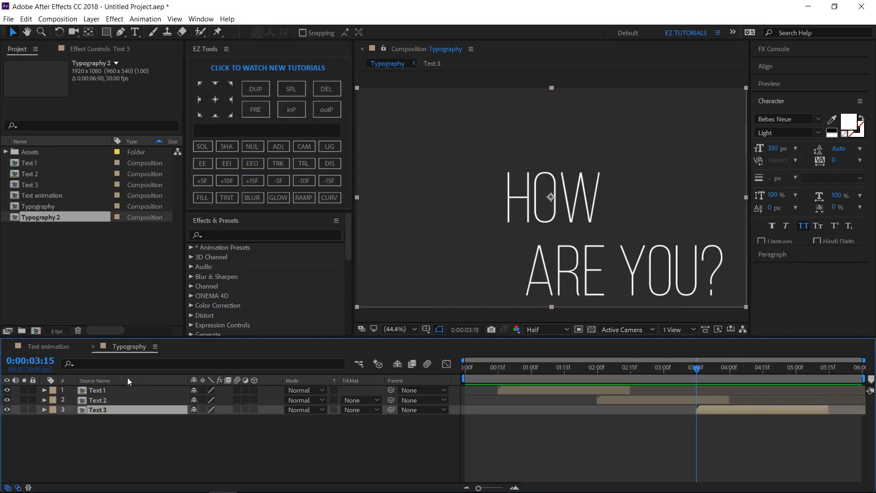
left_click(102, 390)
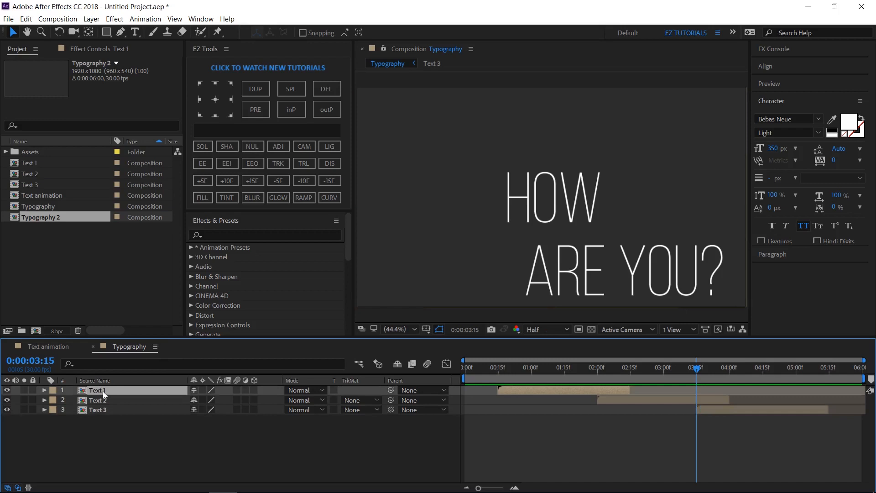
left_click(254, 198)
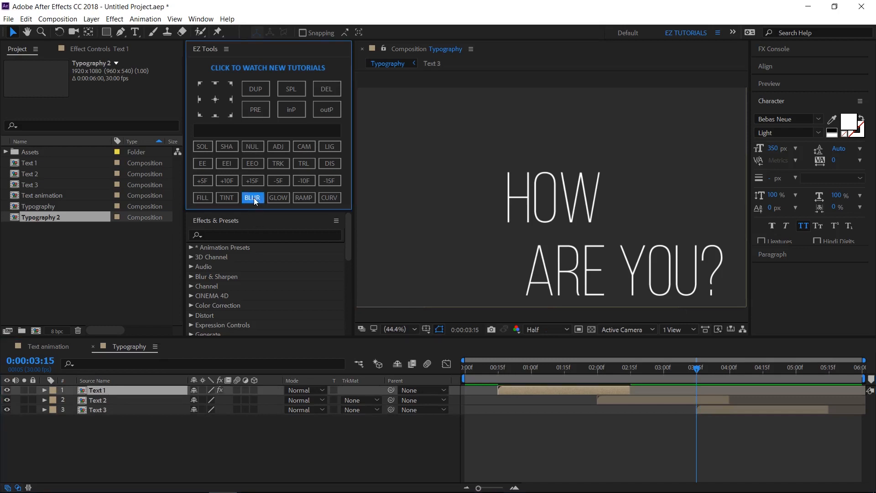
left_click(105, 51)
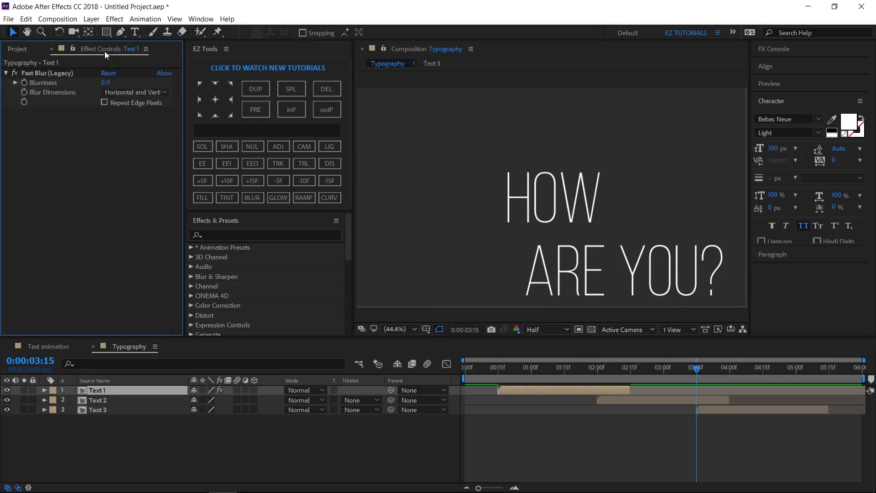
Step: Add a Blurriness keyframe with a value of 30 to the Text 1 layer's Fast Blur at 0:00:00:15
left_click(497, 373)
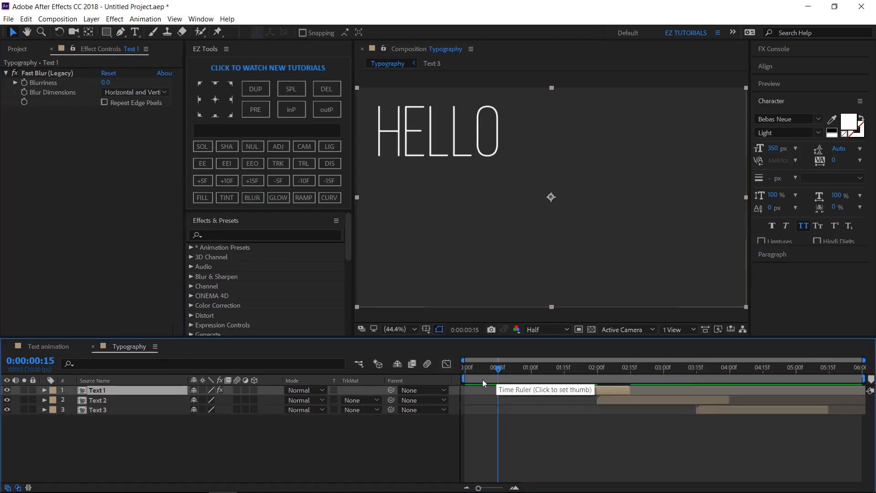
left_click(26, 83)
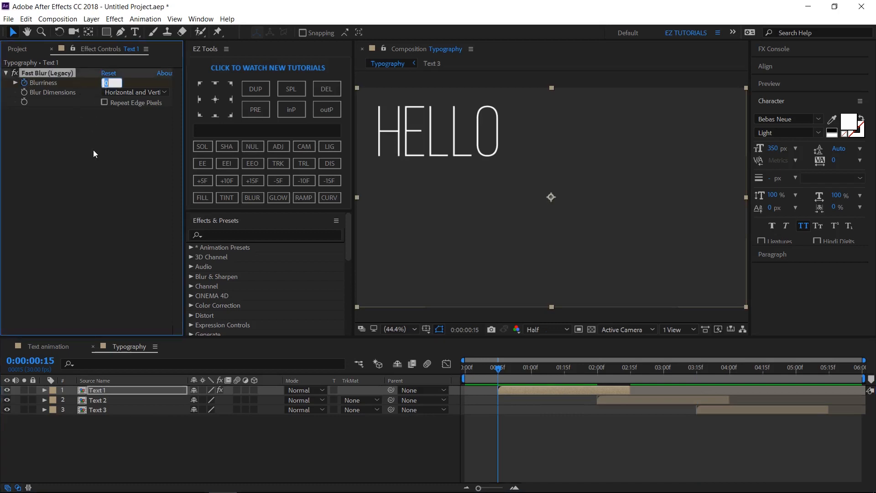
type("30")
key("Return")
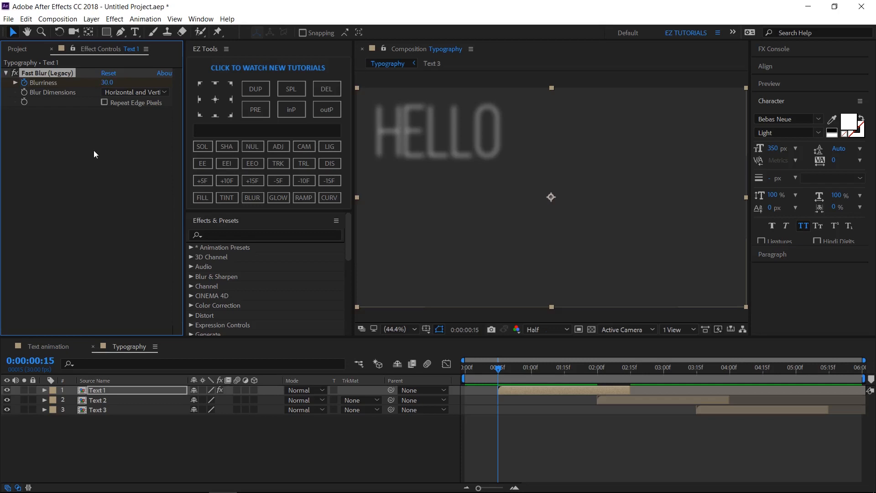
Step: Add a Blurriness keyframe with a value of 2 to Text 1's Fast Blur at 0:00:01:05
left_click(224, 181)
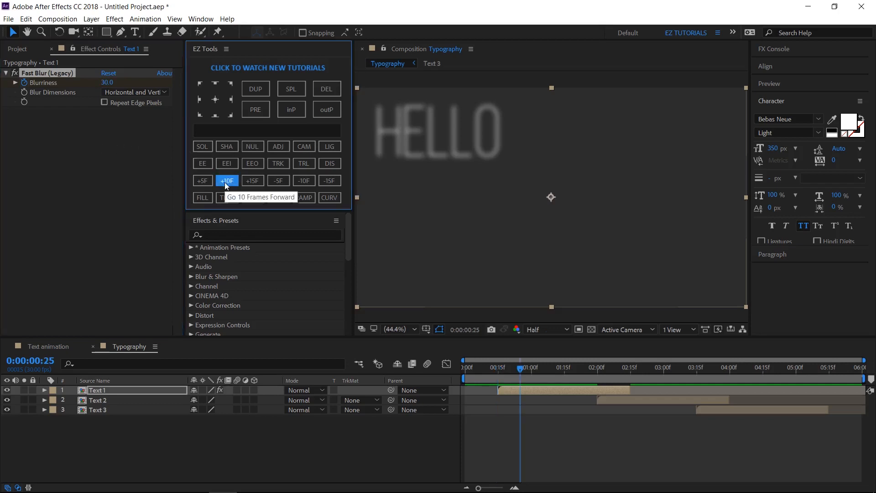
left_click(224, 181)
left_click(108, 83)
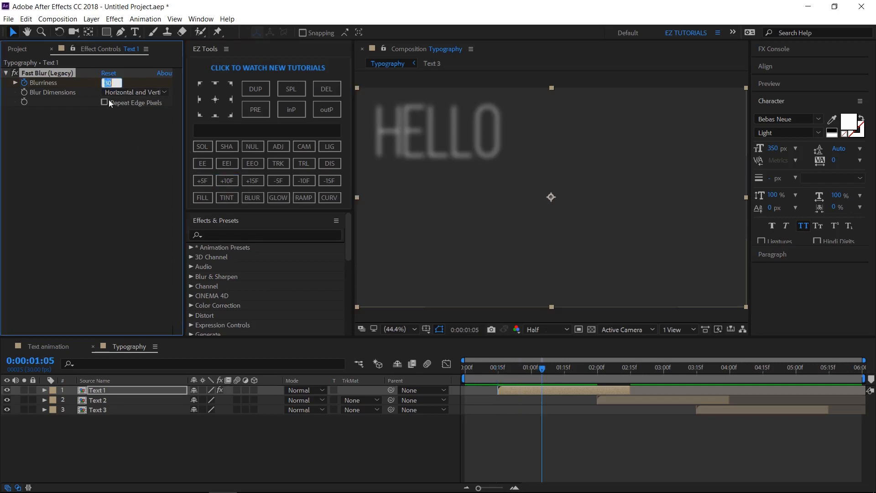
type("2")
key("Return")
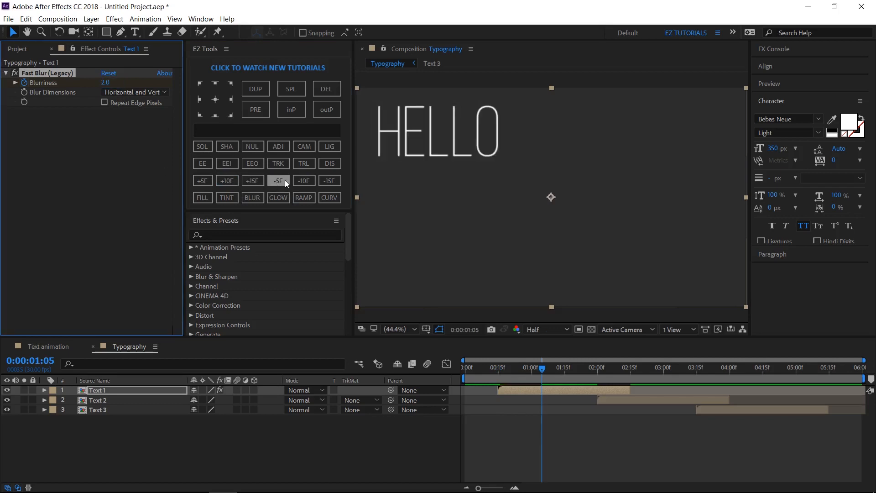
Step: Return to 0:00:00:15 and add an Opacity keyframe of 0% to the Text 1 layer
left_click(305, 181)
left_click(304, 181)
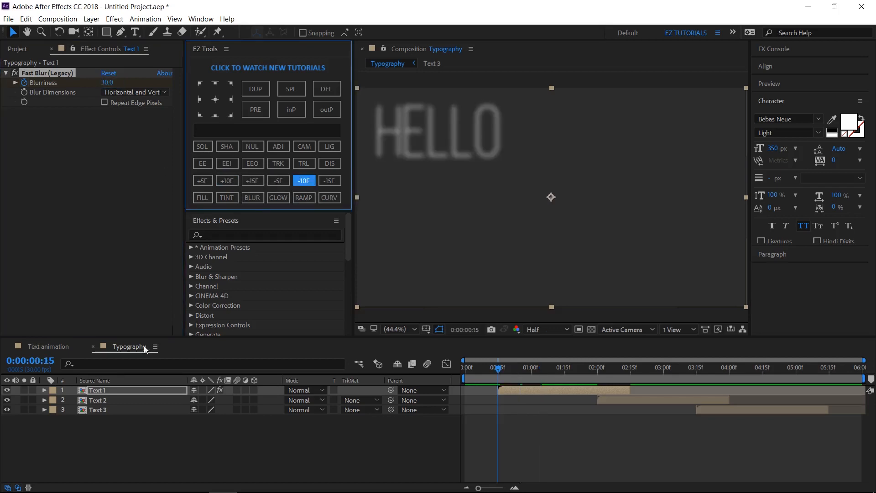
left_click(130, 390)
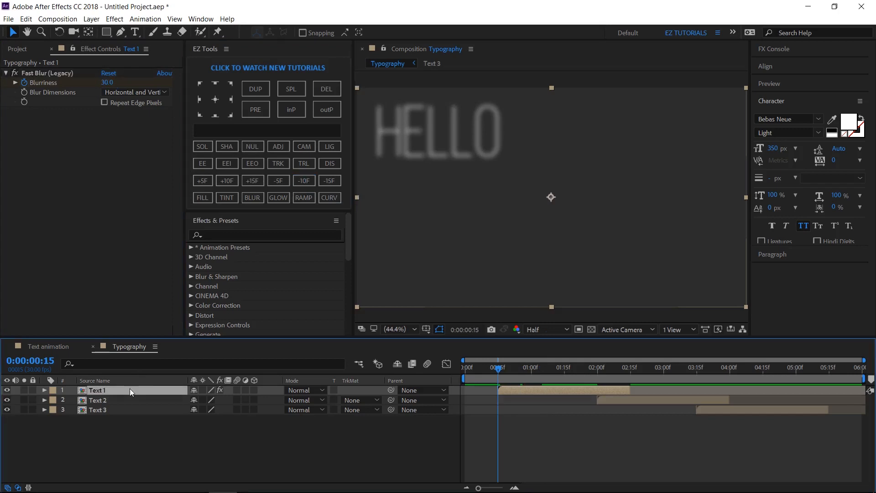
key("t")
left_click(73, 401)
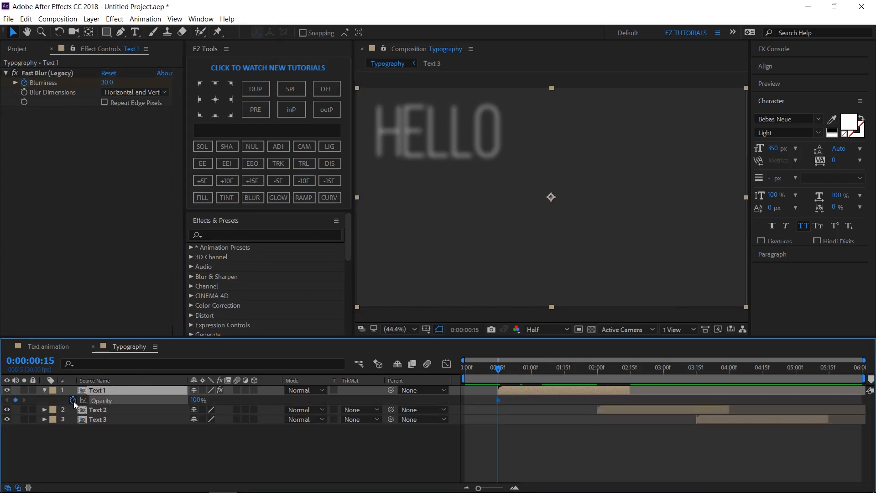
left_click(195, 400)
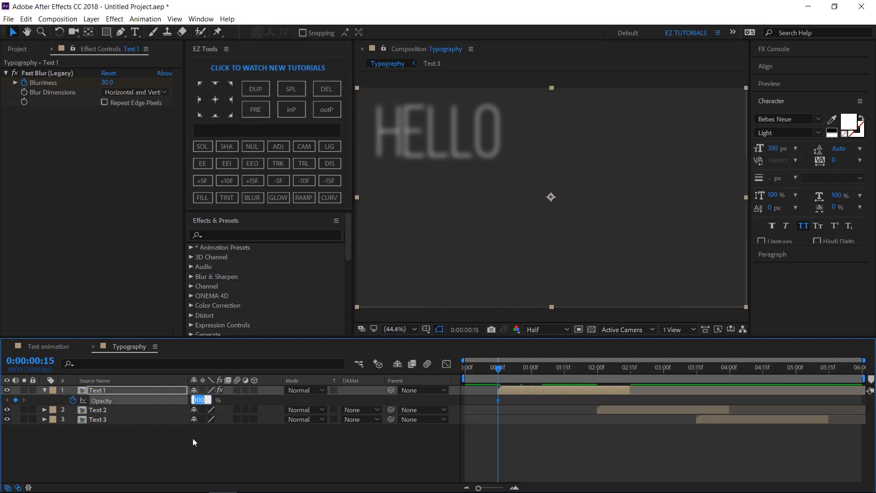
type("0")
key("Return")
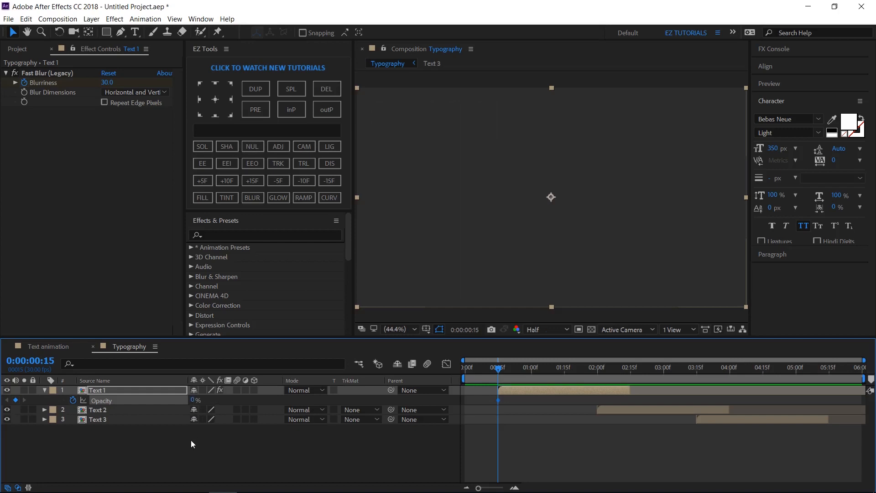
Step: Add Opacity keyframes of 100% to the Text 1 layer at 0:00:01:05 and 0:00:02:00
left_click(229, 182)
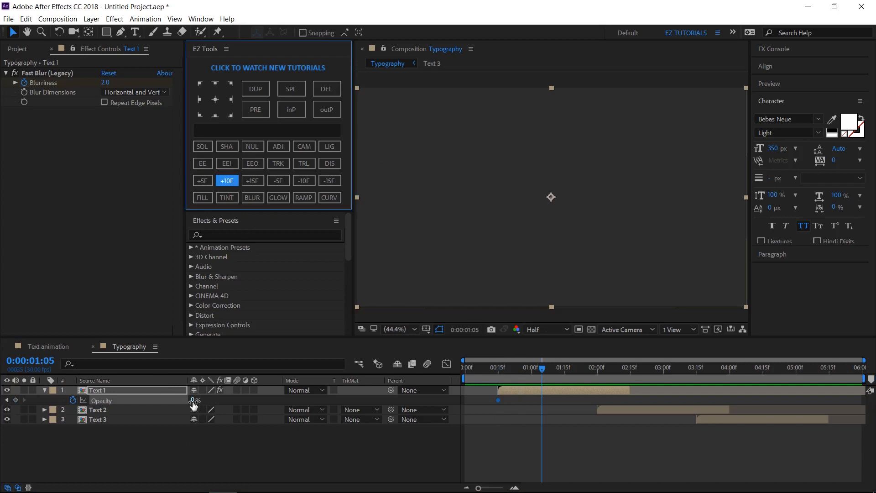
left_click_drag(191, 400, 268, 405)
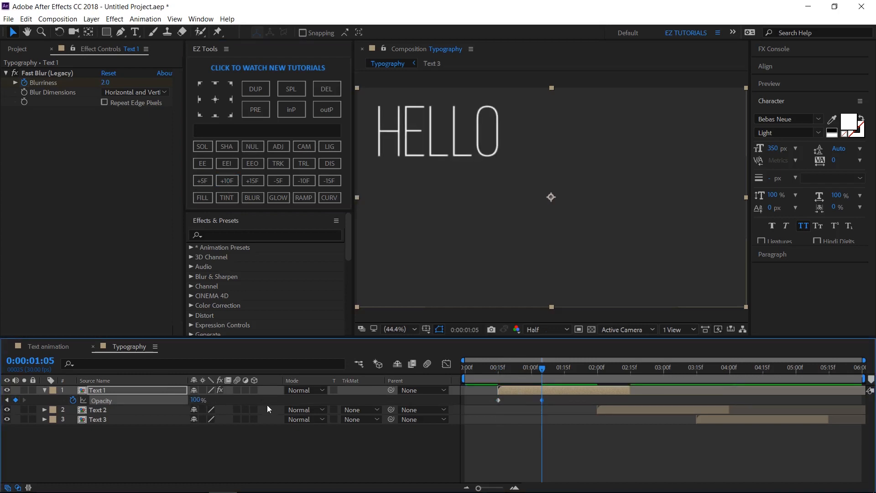
left_click(251, 181)
left_click(226, 179)
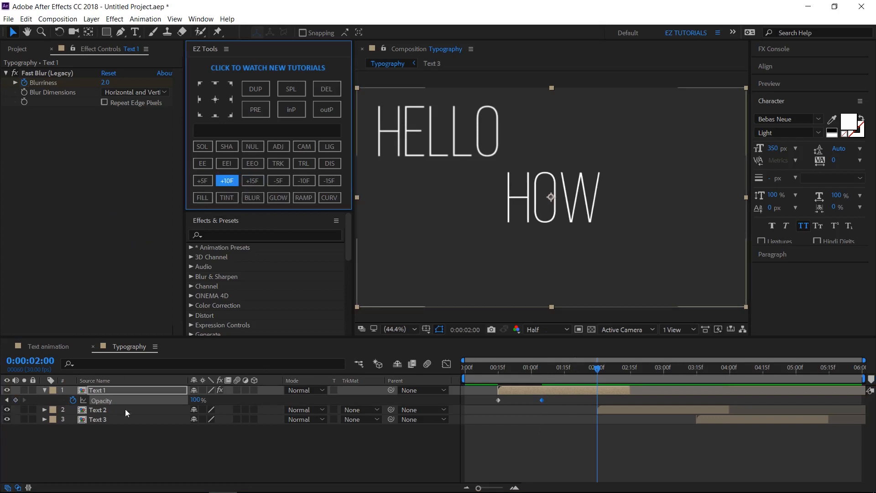
left_click(17, 400)
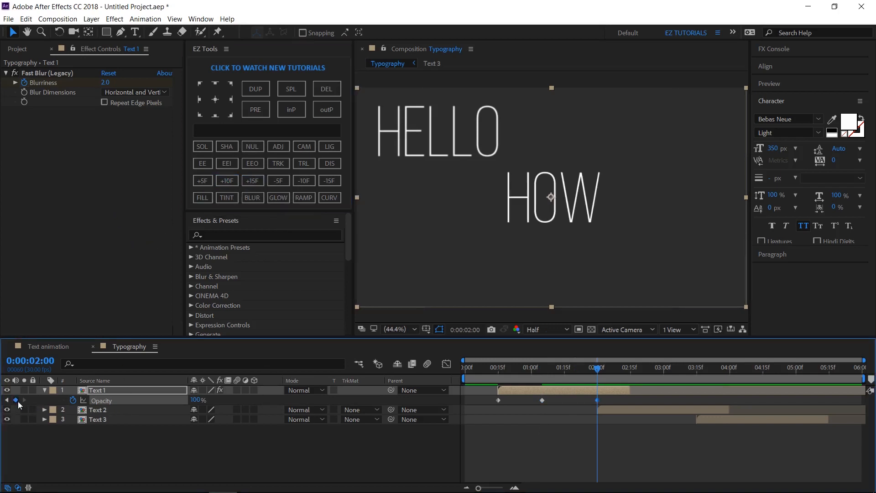
Step: Add an Opacity keyframe of 0% to the Text 1 layer at 0:00:02:15
left_click(251, 181)
left_click(195, 400)
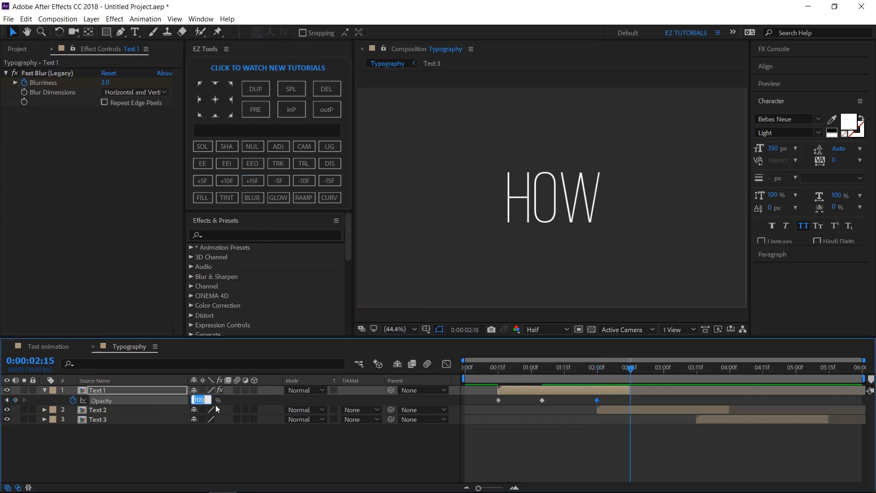
type("0")
key("Return")
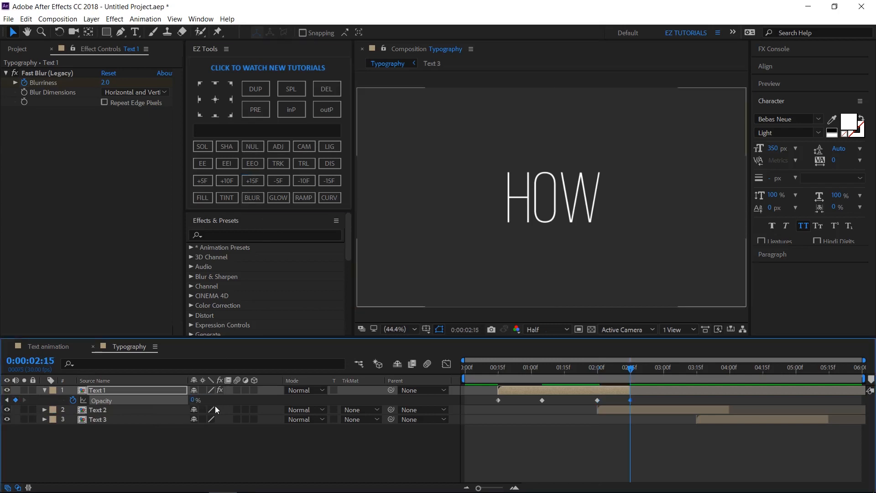
Step: Find the Turbulent Displace effect and apply it to the Text 1 layer
left_click(217, 233)
type("tu")
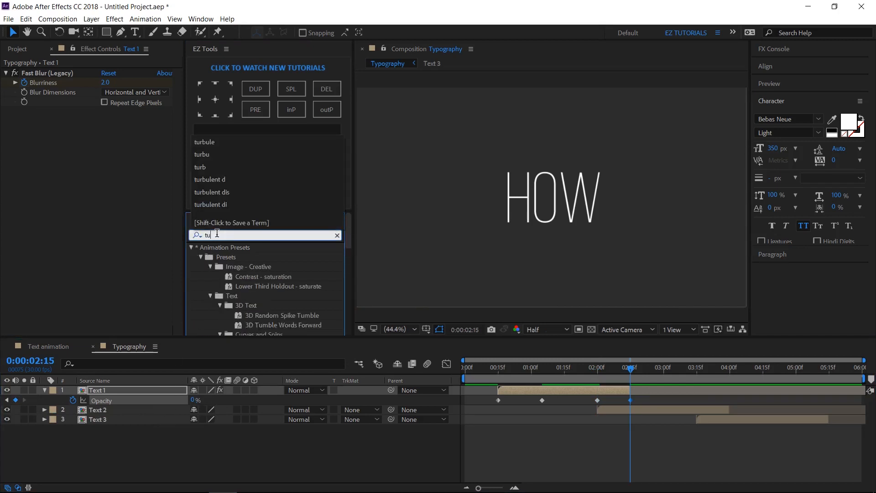
type("rbulent")
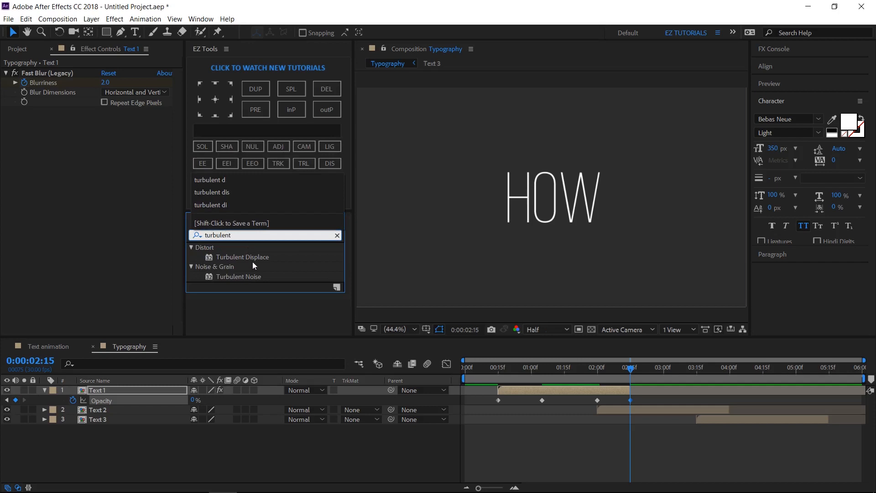
key("Return")
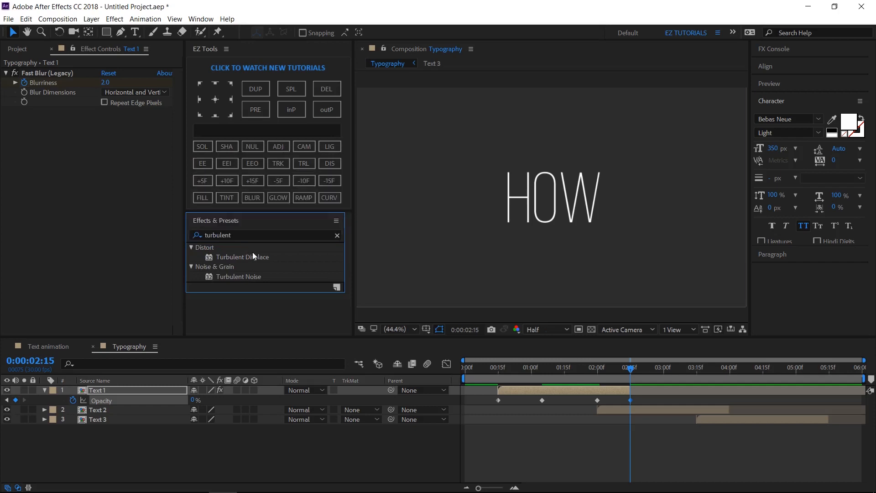
left_click_drag(251, 255, 134, 229)
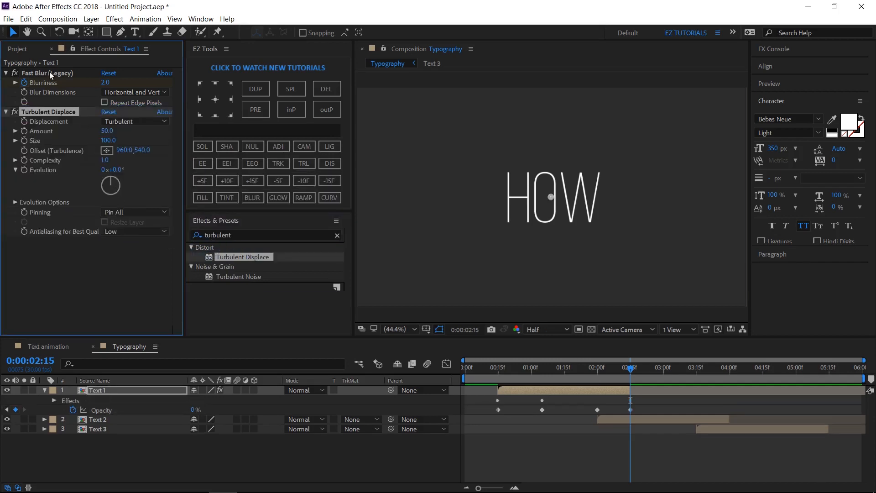
Step: Collapse the Fast Blur settings and keyframe Turbulent Displace's Amount at 100 at 0:00:02:15
left_click(9, 73)
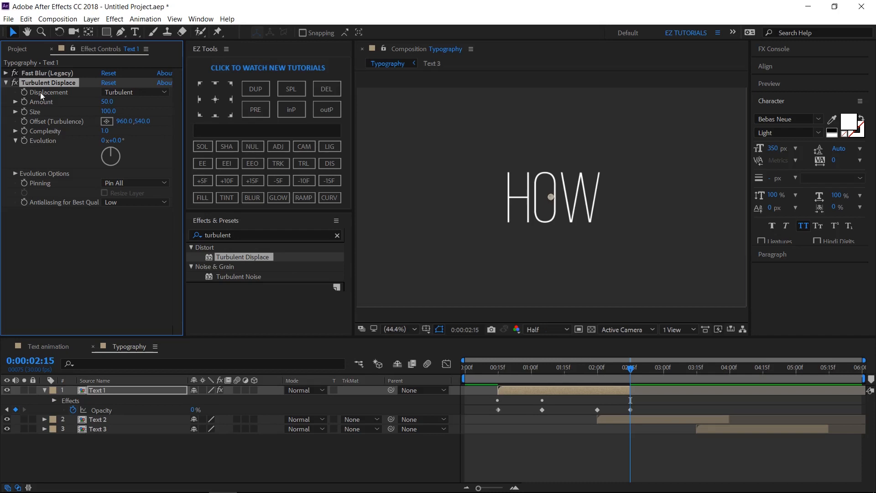
left_click(107, 101)
type("100")
key("Return")
Step: Add a Turbulent Displace Amount keyframe of 0 to the Text 1 layer at 0:00:01:05
left_click(305, 180)
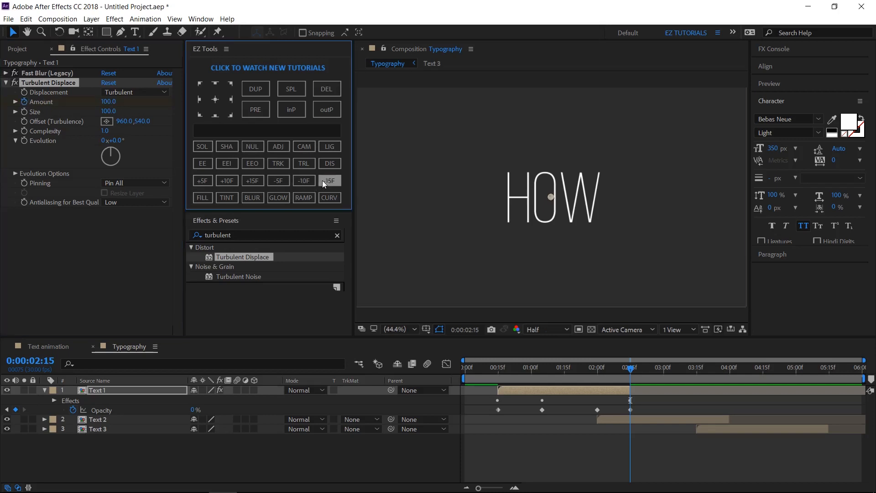
left_click(305, 180)
left_click(304, 180)
left_click(304, 181)
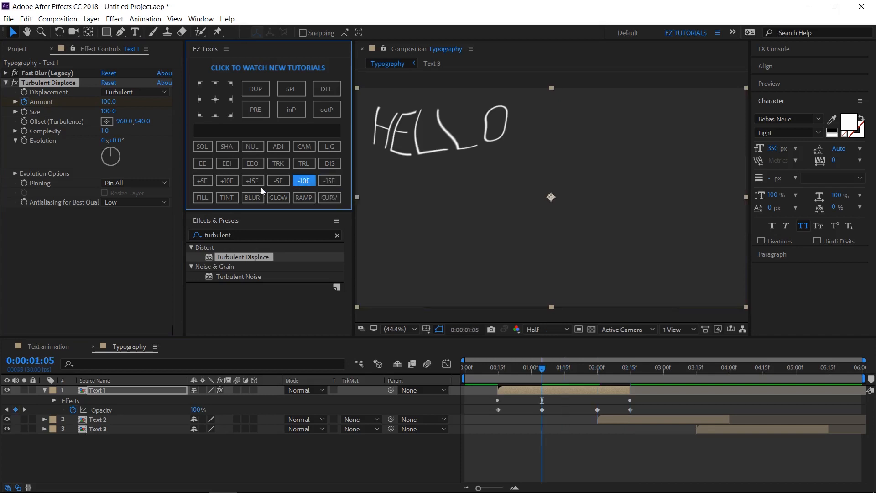
left_click(108, 102)
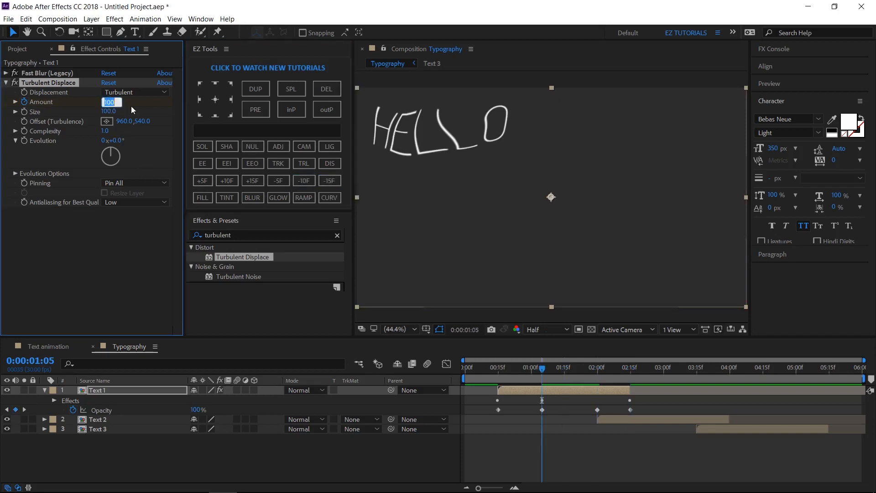
type("0")
key("Return")
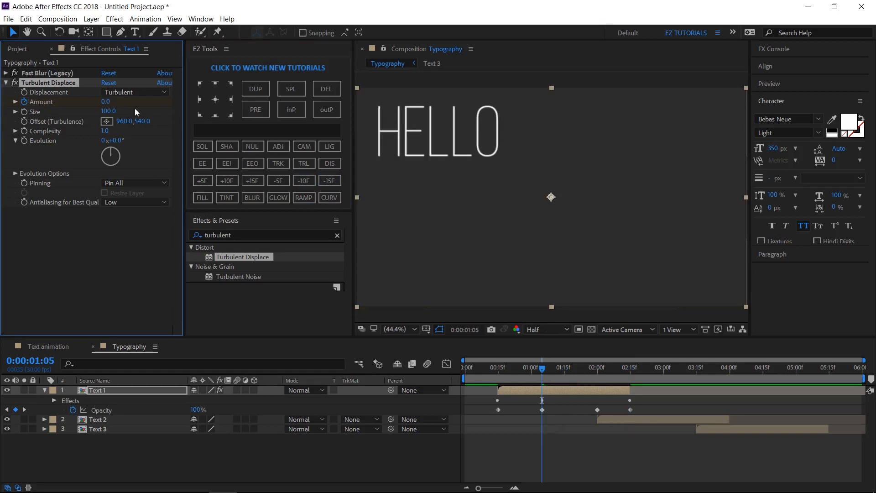
Step: Set Turbulent Displace's Size to 6 and its Displacement to Twist, and collapse the effect's settings
left_click(110, 111)
type("6")
left_click(131, 93)
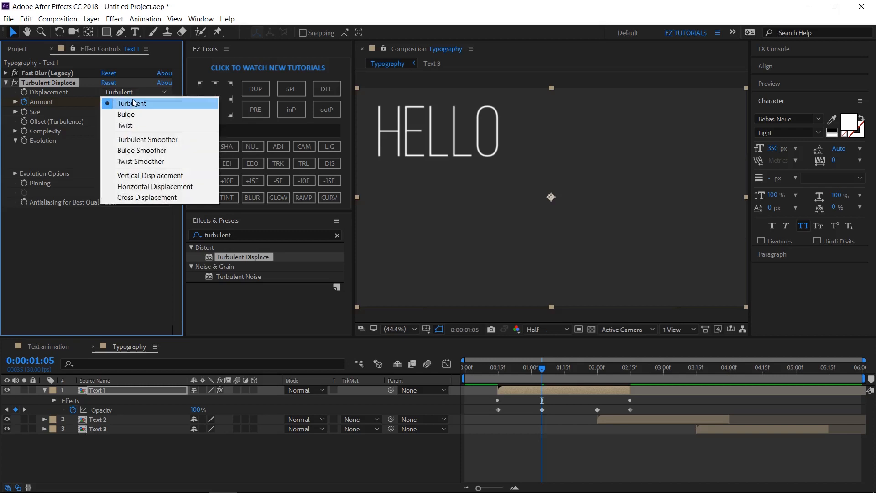
left_click(134, 122)
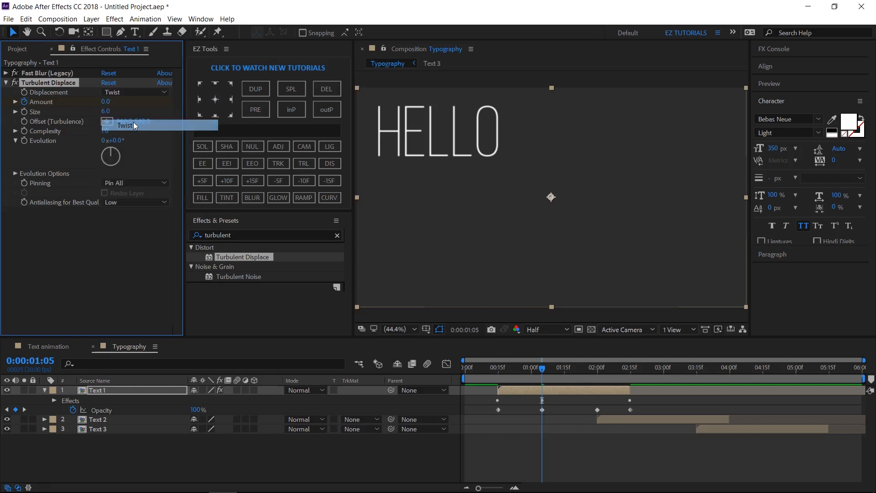
left_click(5, 82)
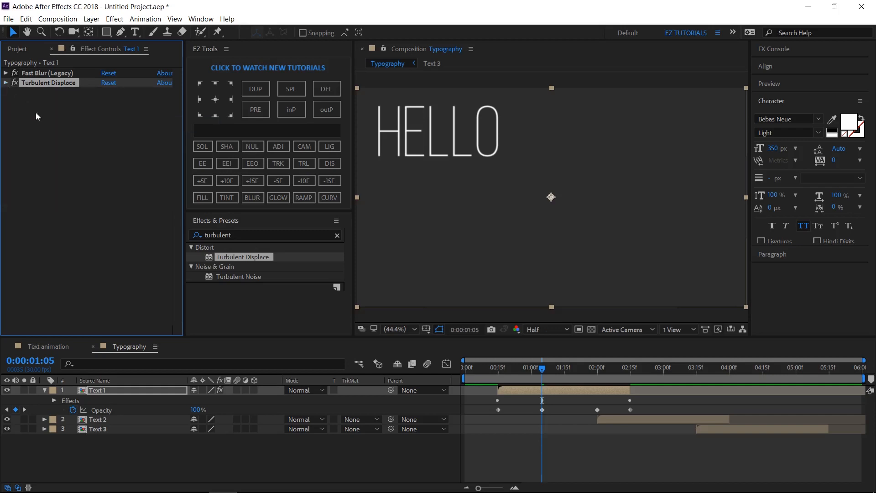
Step: Find the Fractal Noise effect and apply it to the Text 1 layer
left_click(206, 235)
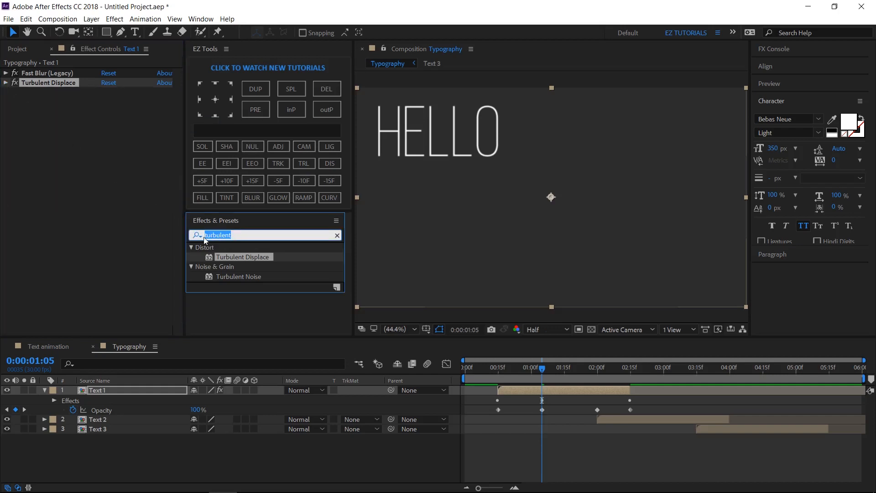
type("fracta")
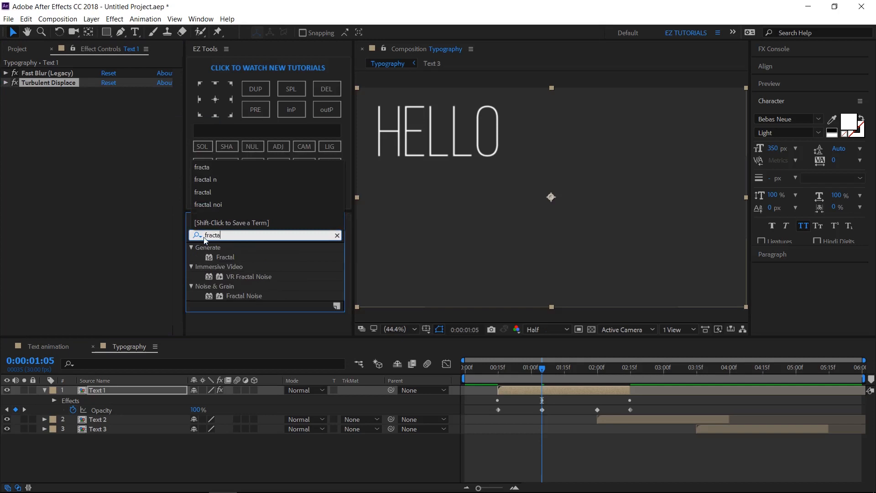
type("l")
left_click_drag(243, 294, 114, 255)
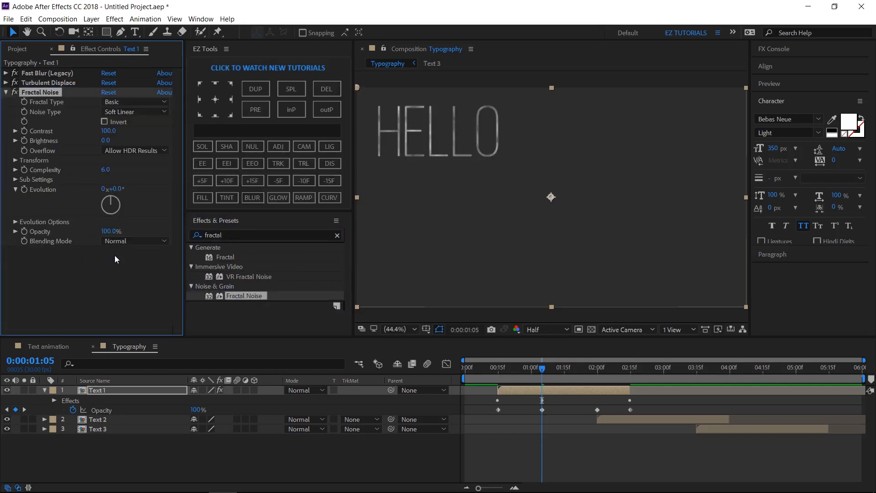
Step: Set Fractal Noise's Contrast to 450 and add a Brightness keyframe of 350 at 0:00:01:05
left_click(109, 131)
type("450")
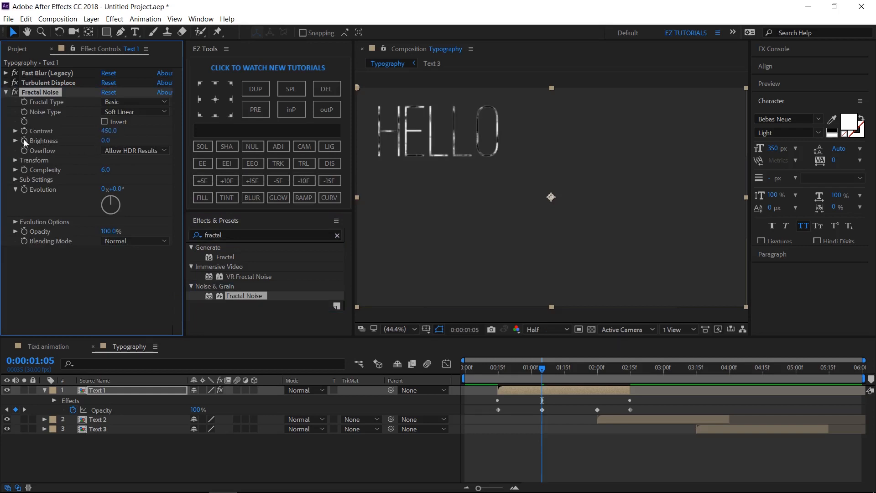
left_click(24, 141)
left_click(106, 141)
type("350")
key("Return")
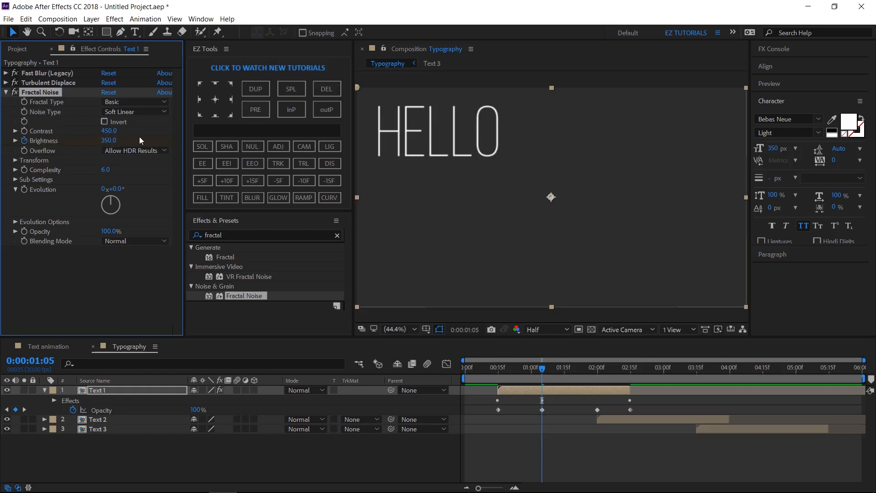
Step: Add a Fractal Noise Brightness keyframe of -260 to the Text 1 layer at 0:00:02:15
left_click(253, 185)
left_click(253, 185)
left_click(230, 181)
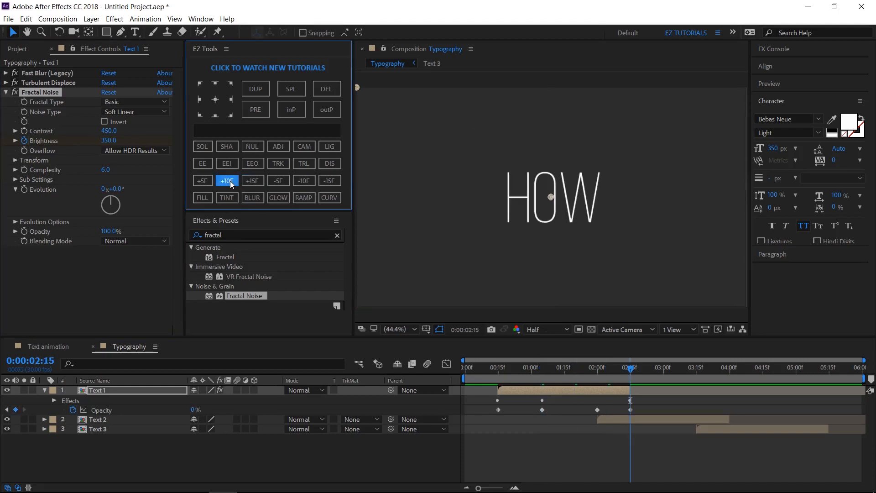
left_click(109, 140)
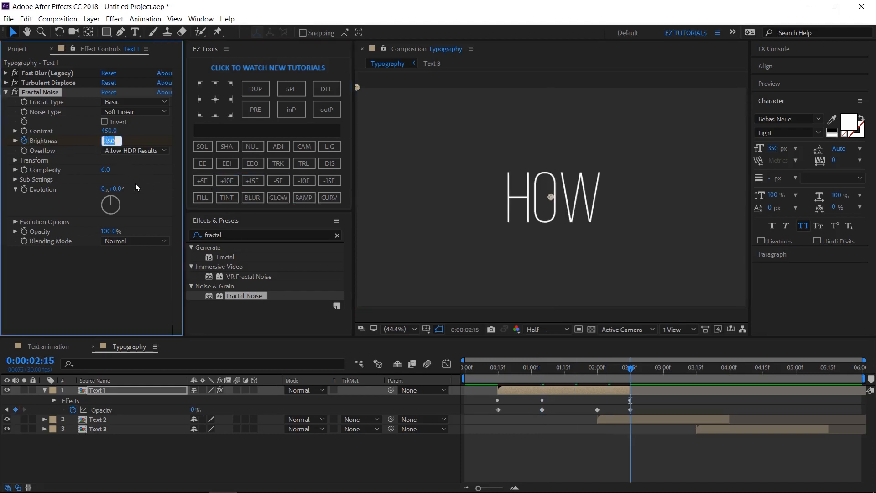
type("-260")
key("Return")
Step: Set the Scale in Fractal Noise's Transform settings to 23 and show its slider
left_click(16, 160)
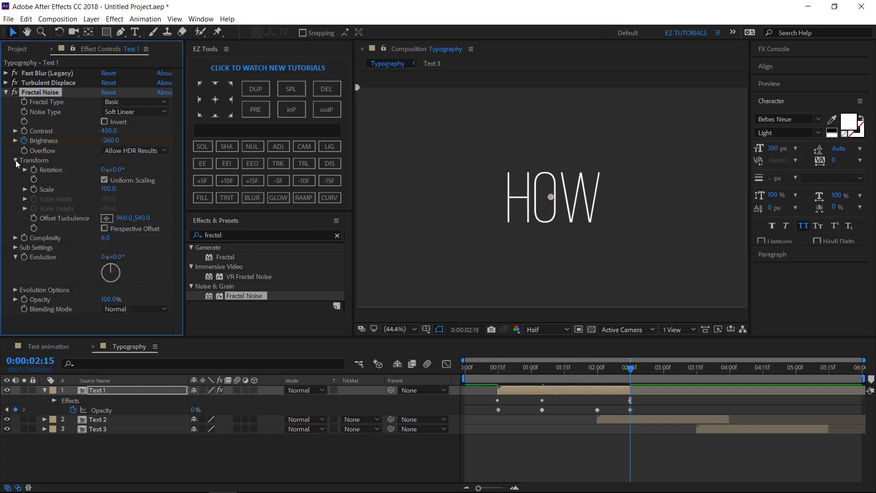
left_click(106, 189)
type("23")
key("Return")
left_click(26, 189)
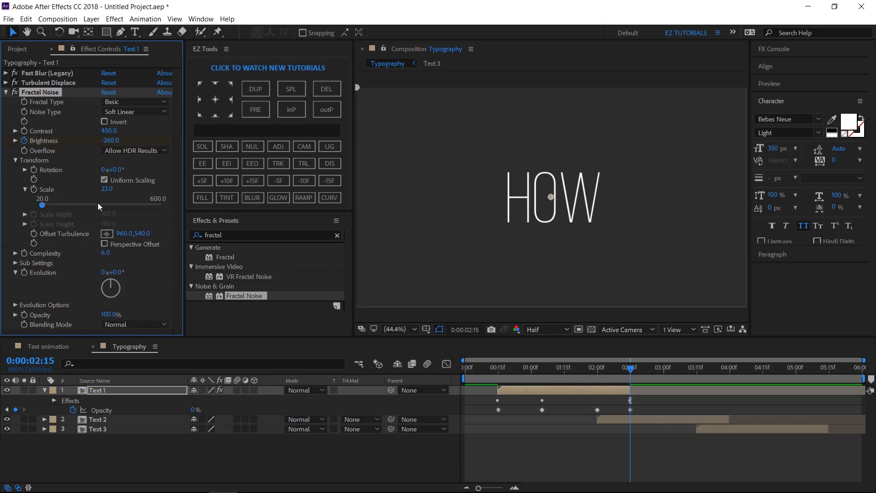
Step: Copy Fast Blur, Turbulent Displace and Fractal Noise from the Text 1 layer and paste them onto Text 2 at 0:00:02:00
left_click(15, 160)
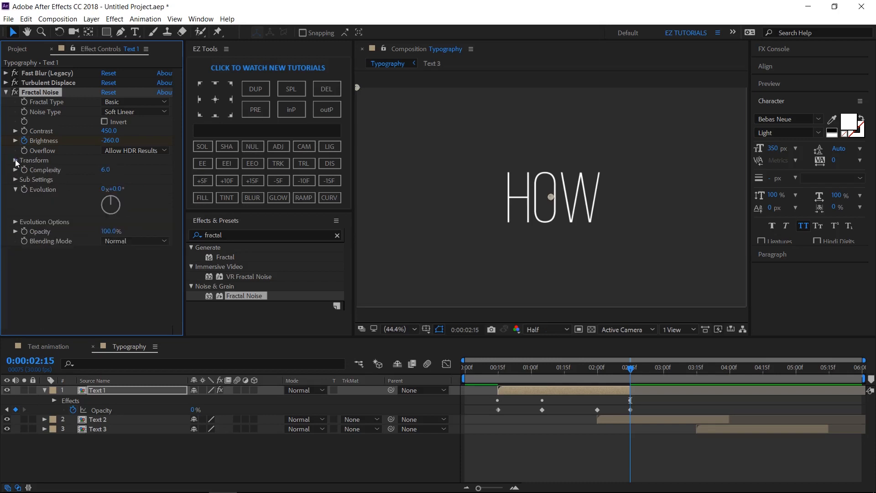
left_click_drag(628, 372, 595, 376)
left_click(595, 387)
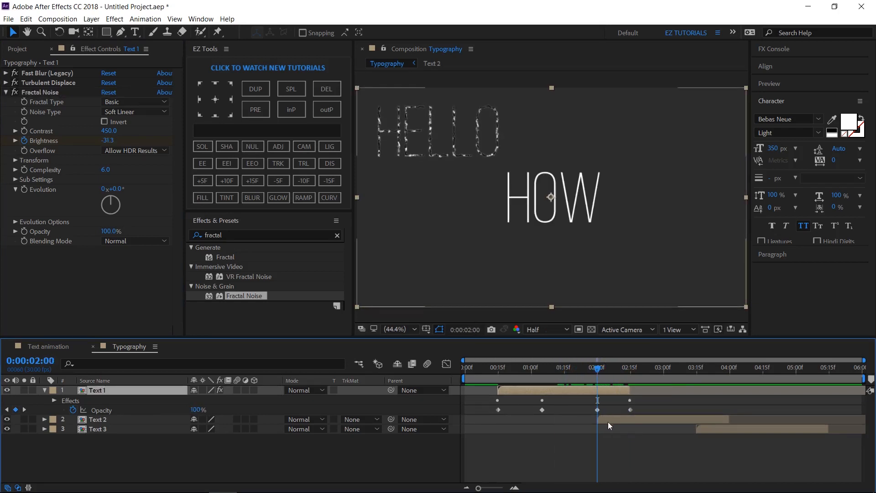
left_click(621, 419)
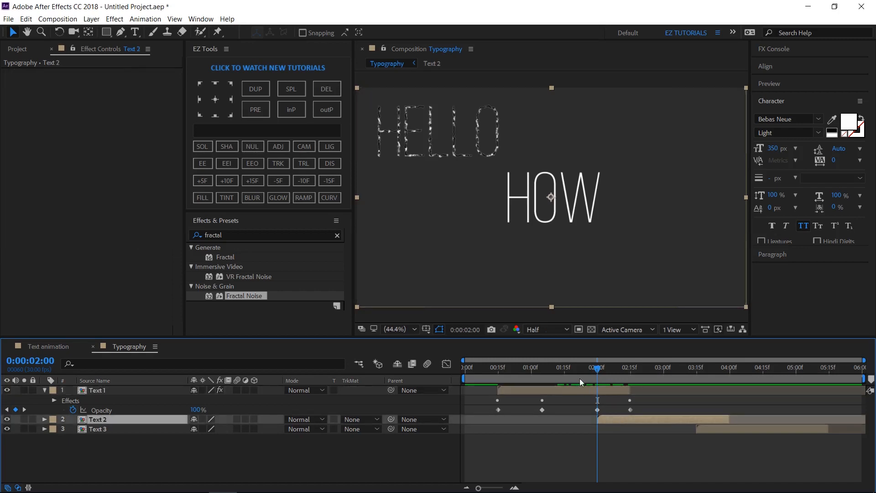
left_click(120, 390)
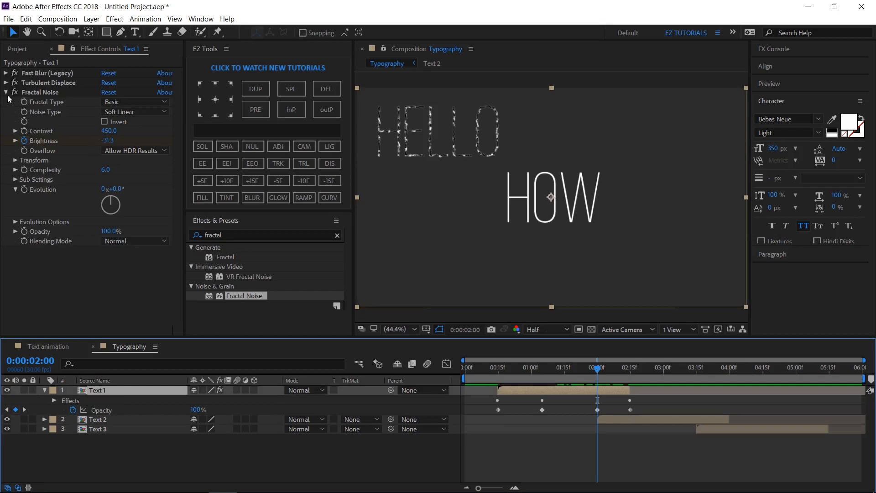
left_click(6, 93)
left_click(32, 73)
left_click(35, 81, "ctrl")
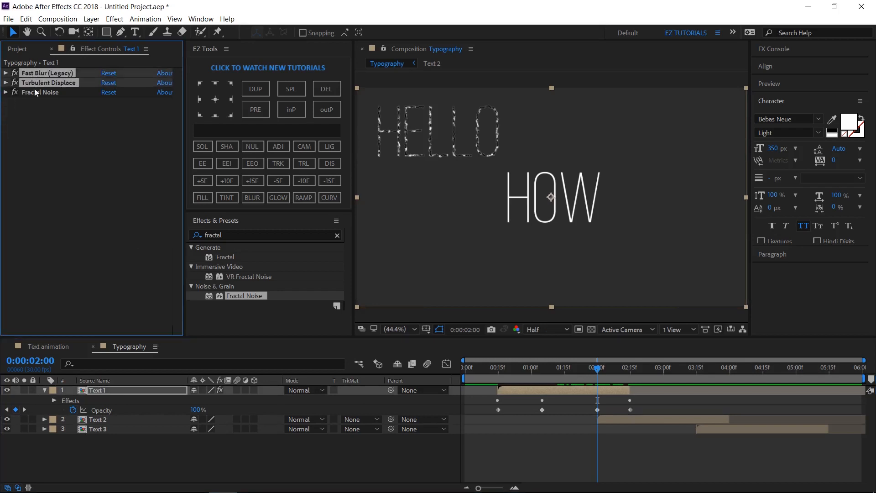
left_click(34, 92, "ctrl")
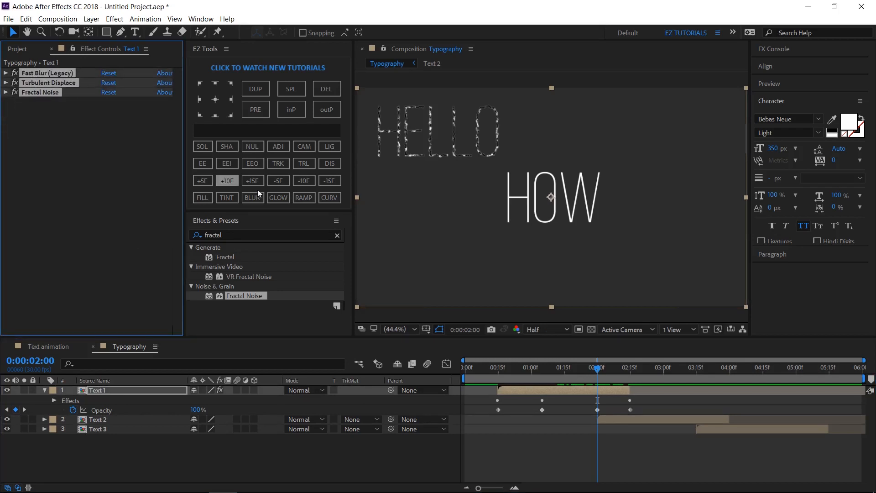
left_click(603, 420)
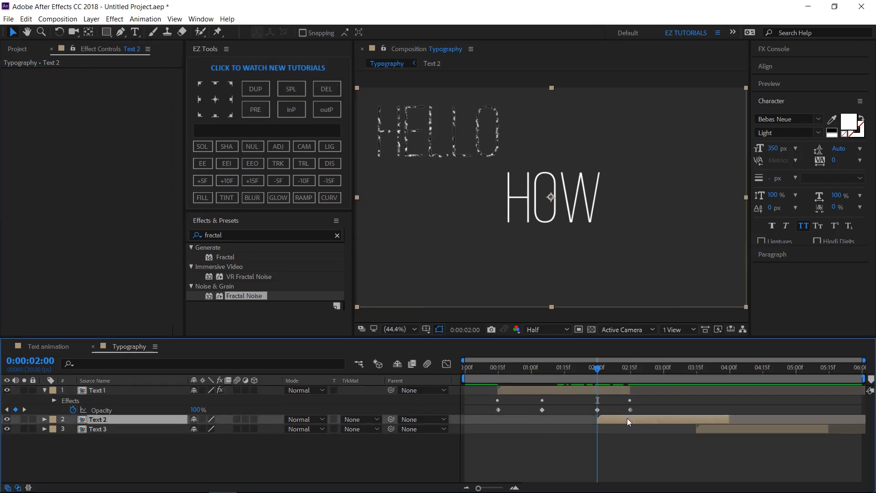
key("ctrl+v")
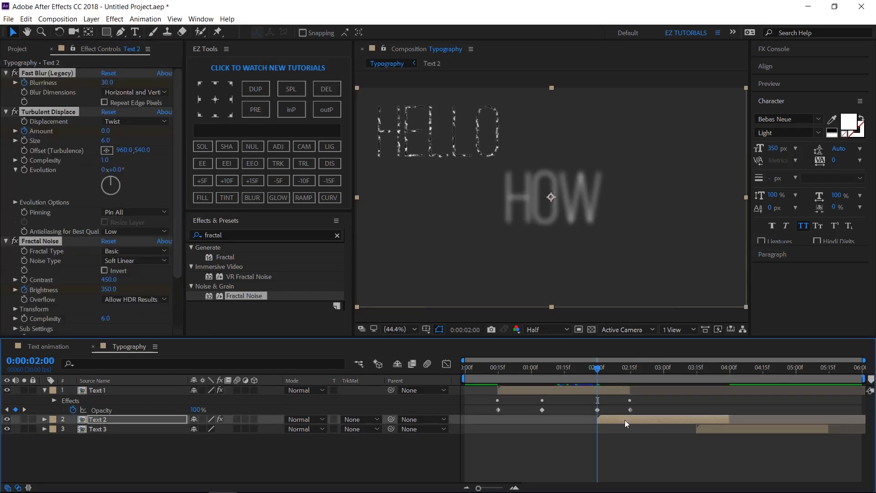
Step: Paste the three copied effects onto the Text 3 layer at 0:00:03:15
left_click(697, 373)
left_click(711, 431)
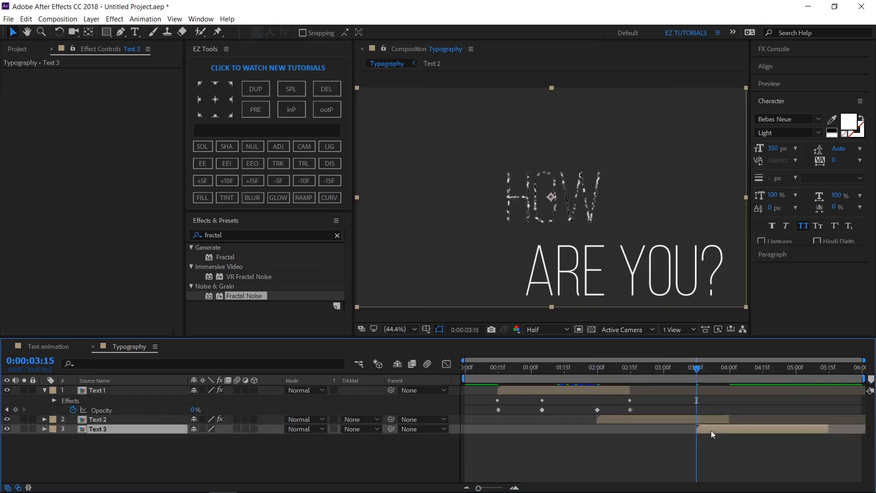
key("ctrl+v")
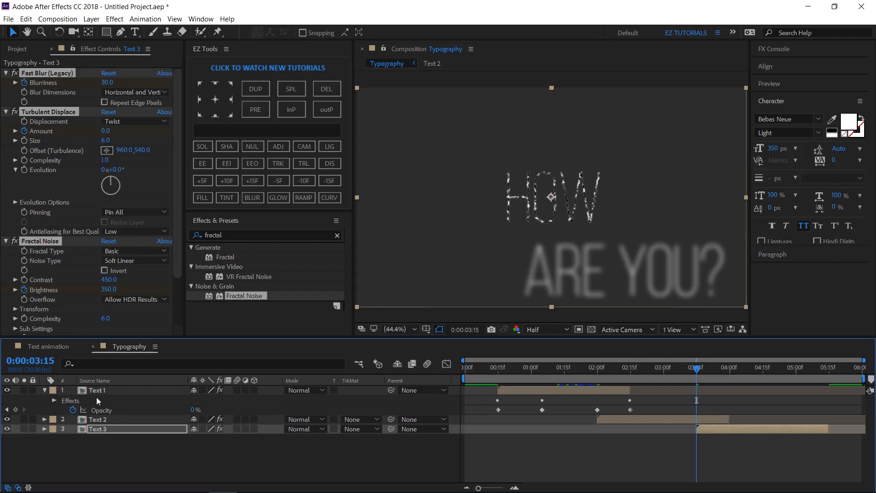
Step: Copy Text 1's Opacity keyframes to Text 3 at 0:00:03:15 and to Text 2 at 0:00:02:00
left_click(103, 410)
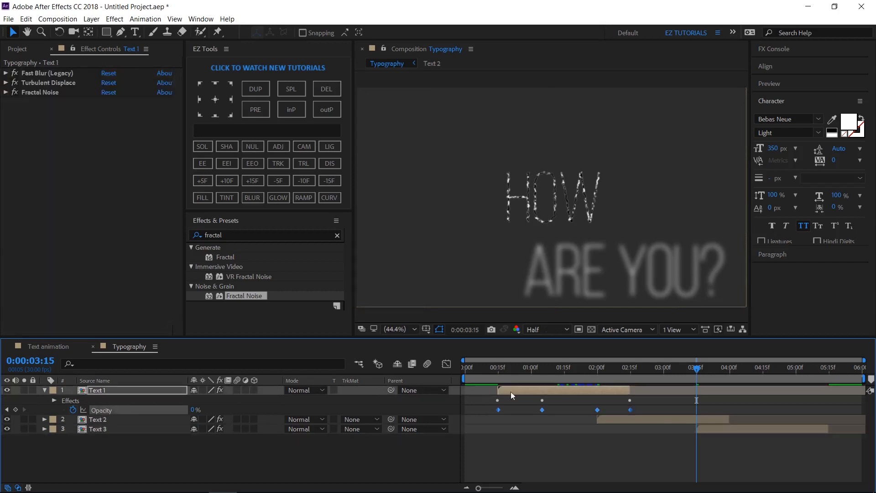
left_click(729, 430)
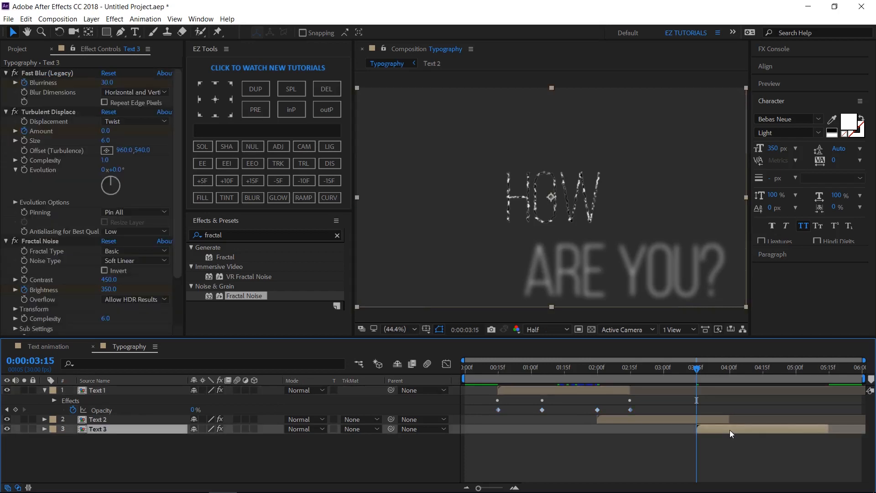
left_click(597, 373)
left_click(610, 418)
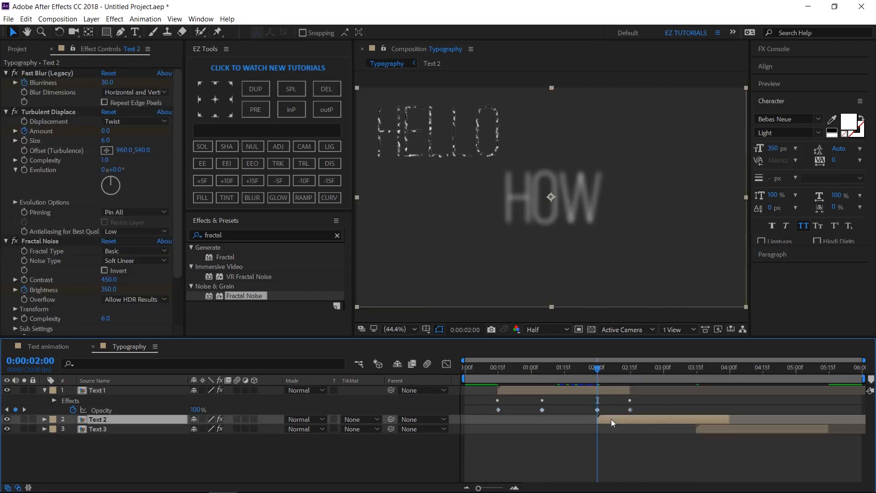
key("Page_Up")
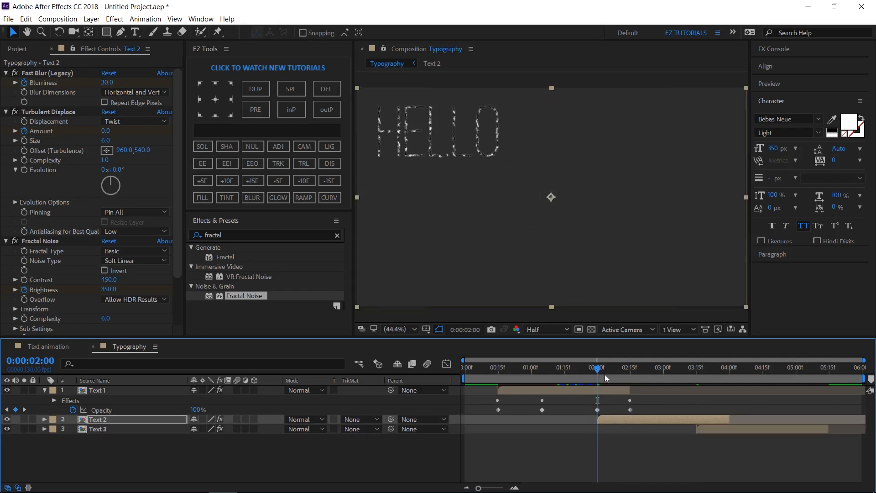
Step: Preview the text animation through 0:00:05:20 and close the Typography composition's timeline
left_click_drag(598, 371, 841, 415)
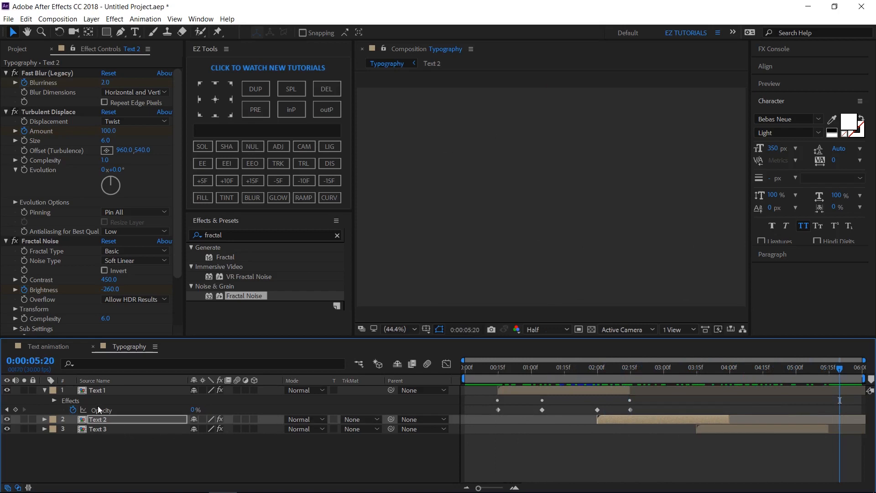
left_click(44, 390)
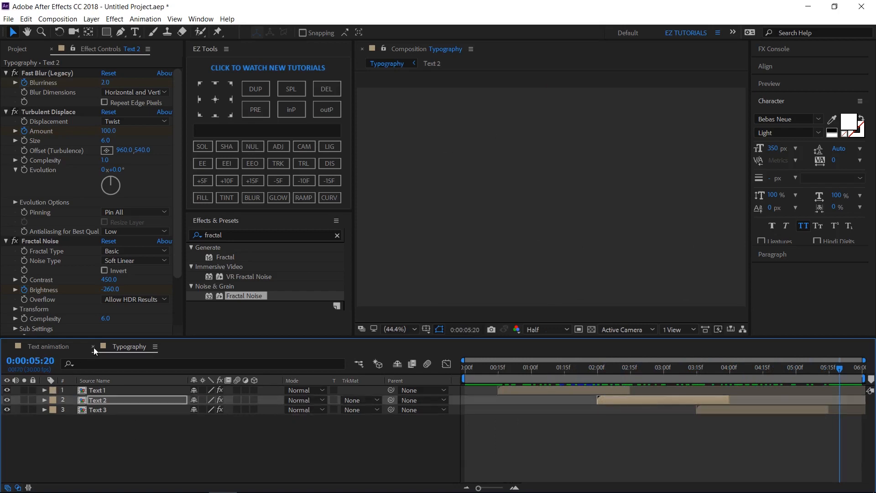
left_click(93, 346)
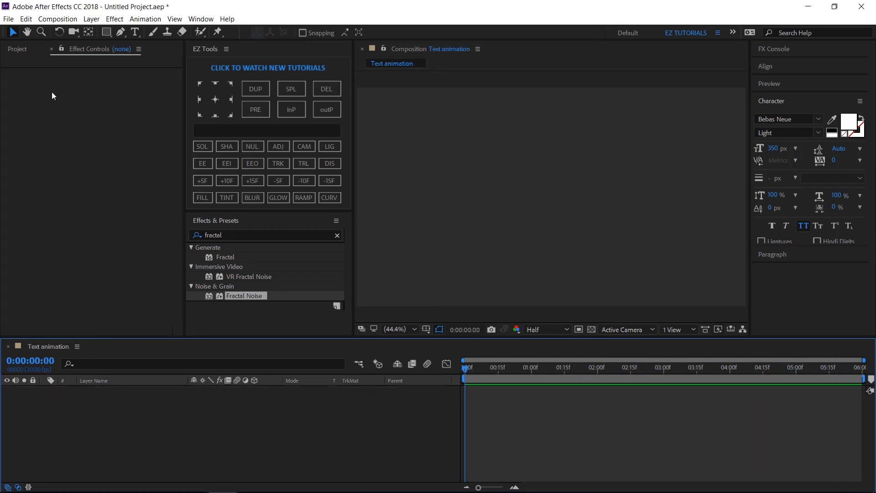
Step: Add the Typography and Typography 2 compositions as layers in the Text animation composition
left_click(15, 48)
left_click(38, 205)
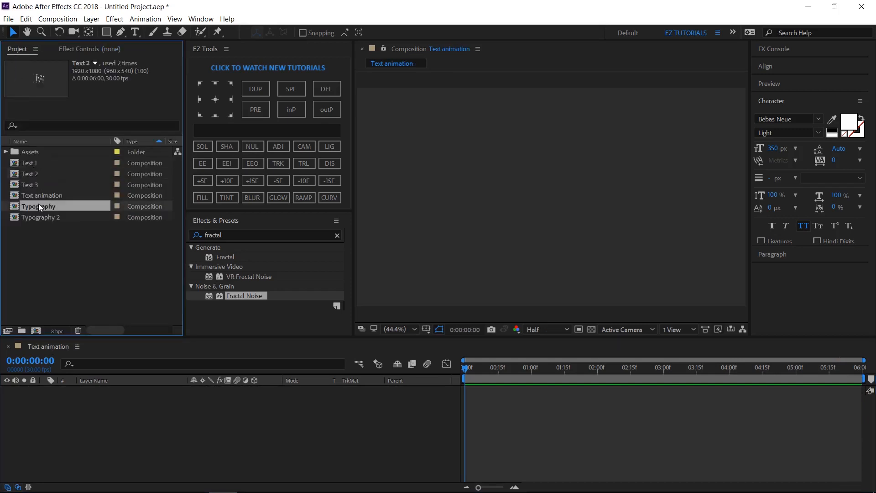
left_click(37, 215, "ctrl")
left_click_drag(39, 216, 57, 416)
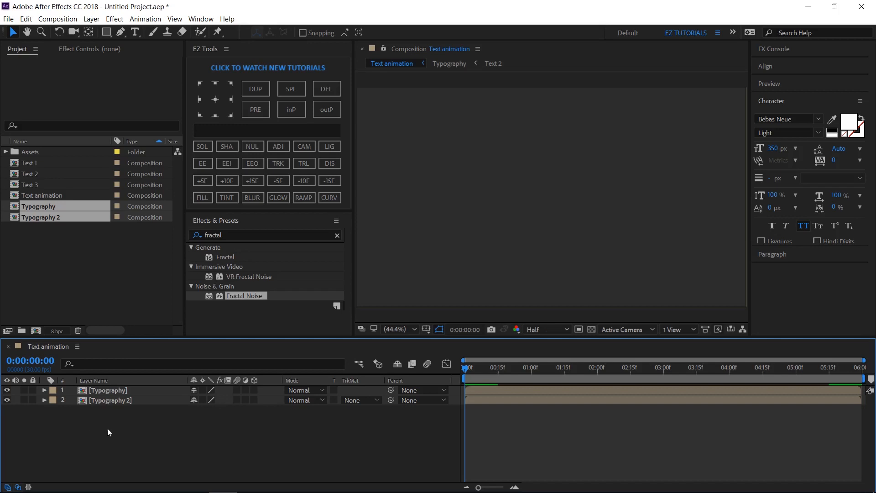
Step: Make the Typography and Typography 2 layers 3D and hide Typography 2
left_click(254, 390)
left_click(256, 400)
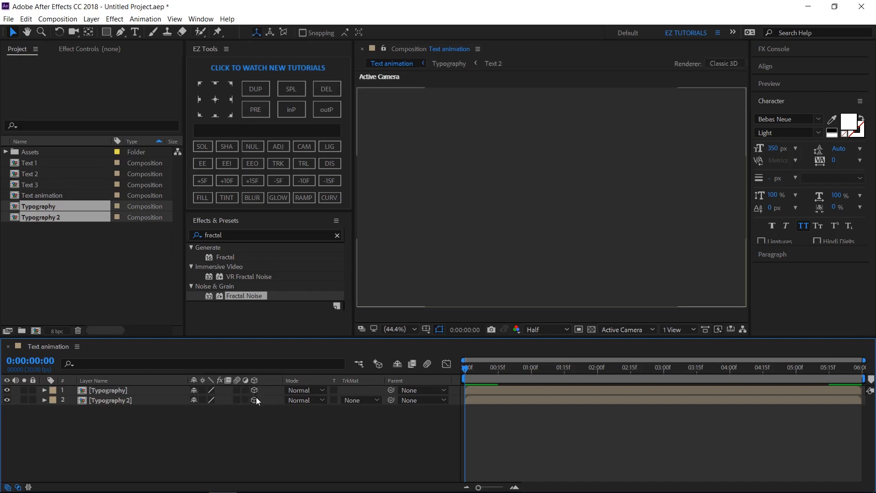
left_click(7, 400)
Step: Set the Typography layer's Opacity to 80%
left_click(113, 392)
key("t")
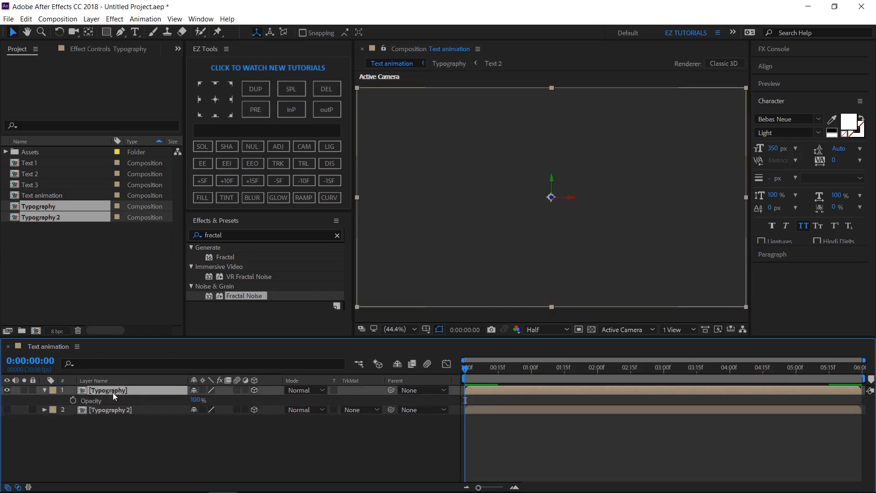
left_click(194, 400)
type("80")
key("Return")
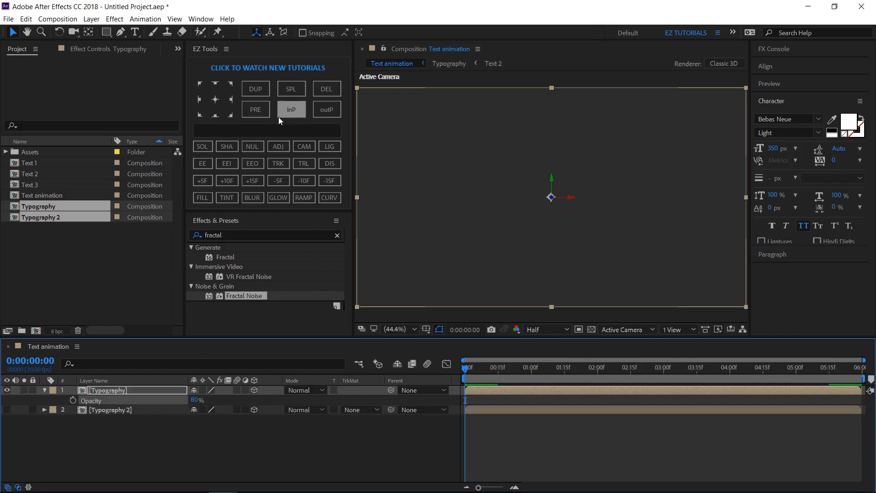
Step: Create a black solid directly below the Typography layer and rename it Particle 1
left_click(206, 145)
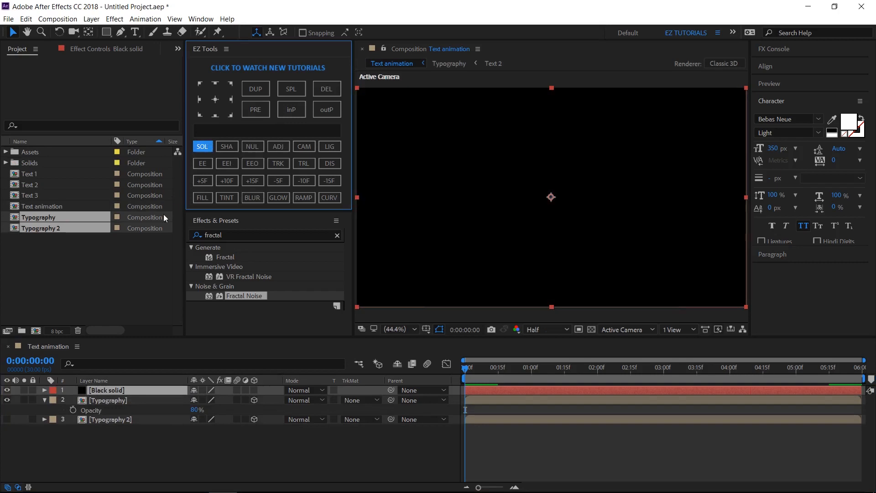
left_click_drag(105, 393, 104, 410)
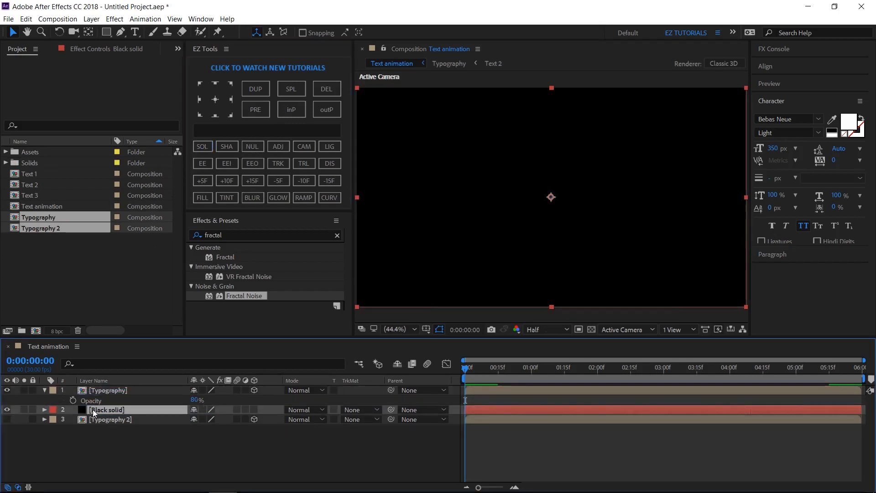
key("Return")
type("Par")
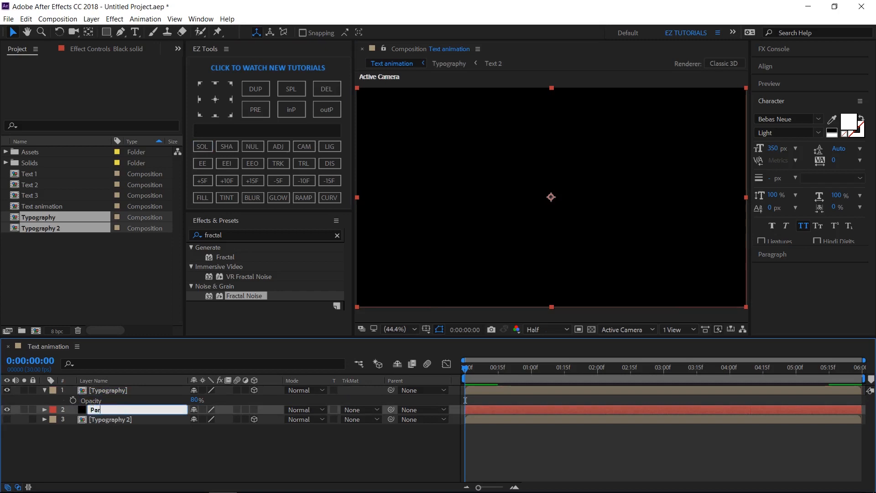
type("ticle 1")
key("Return")
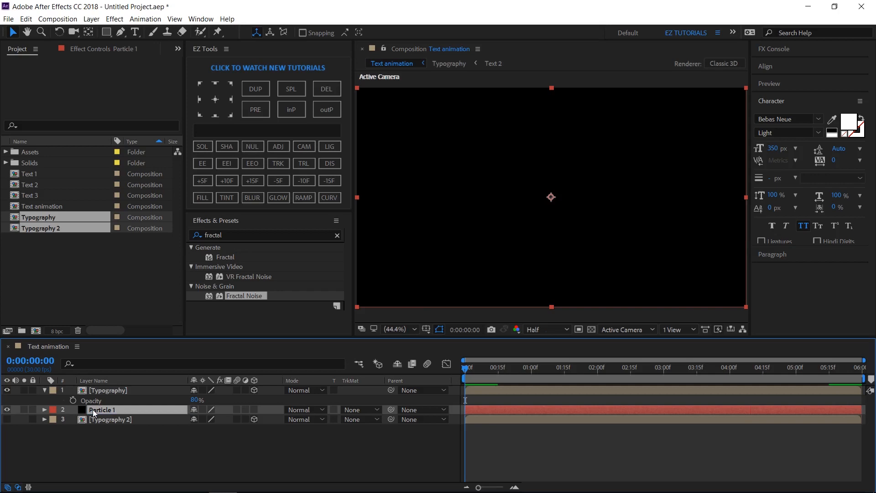
left_click(45, 390)
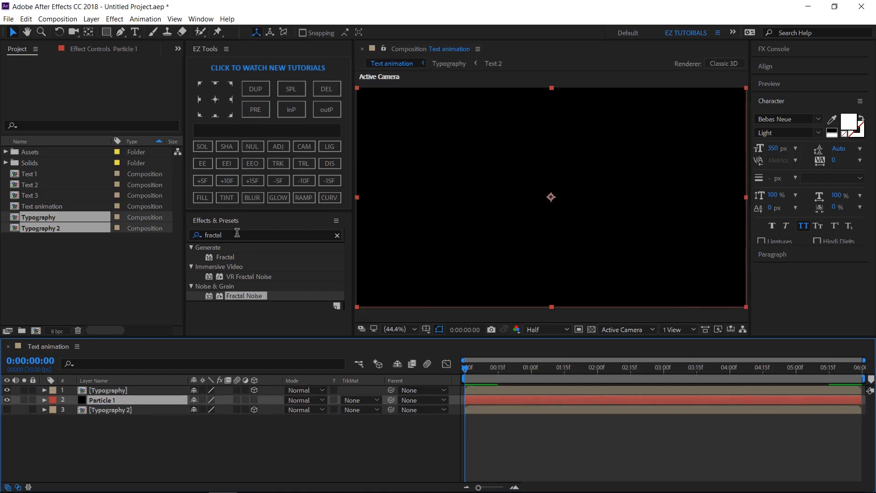
Step: Find the Particular effect and apply it to the Particle 1 layer
left_click(212, 235)
type("par")
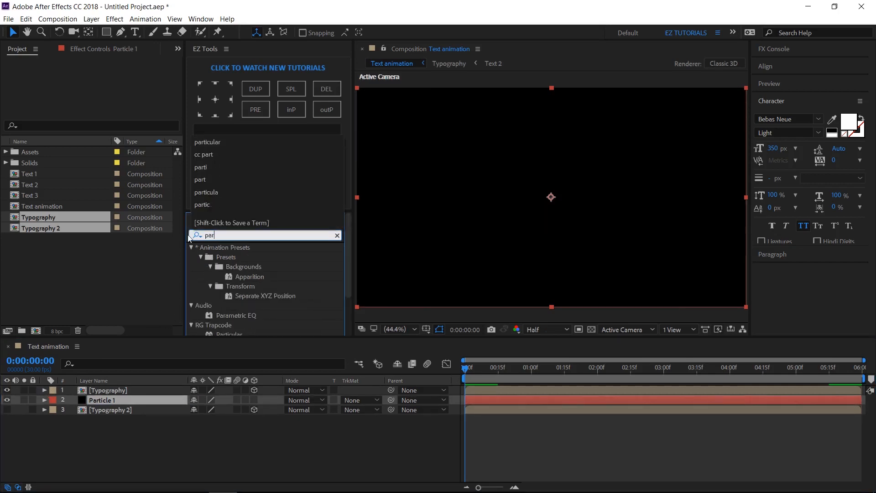
type("ticular")
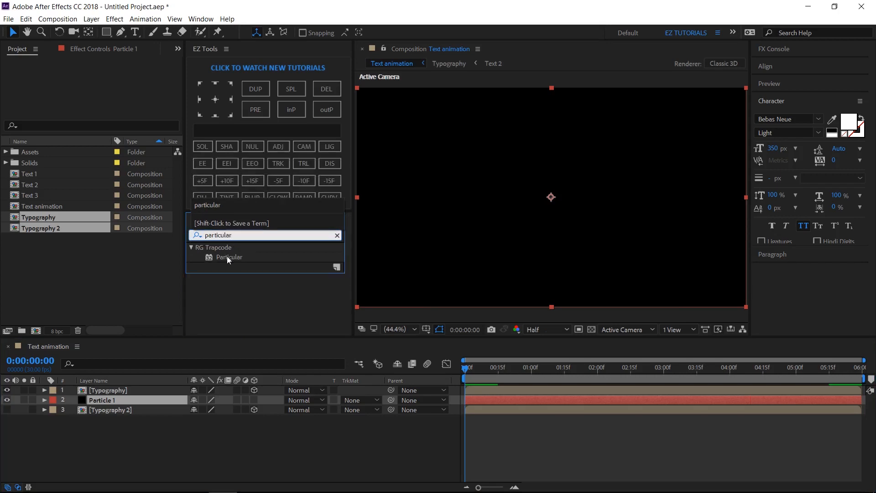
left_click_drag(226, 255, 130, 397)
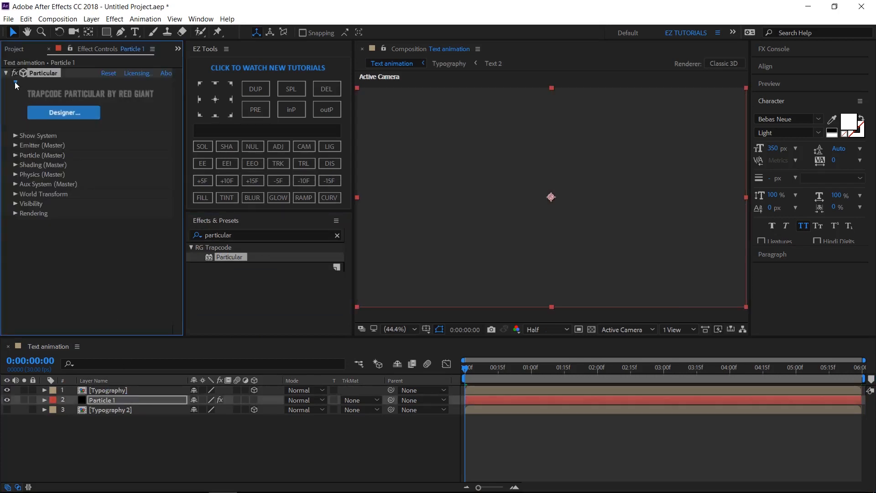
Step: Set Particular's emitter to 100000 Particles/sec and view the result at 0:00:01:14
left_click(16, 83)
left_click(15, 102)
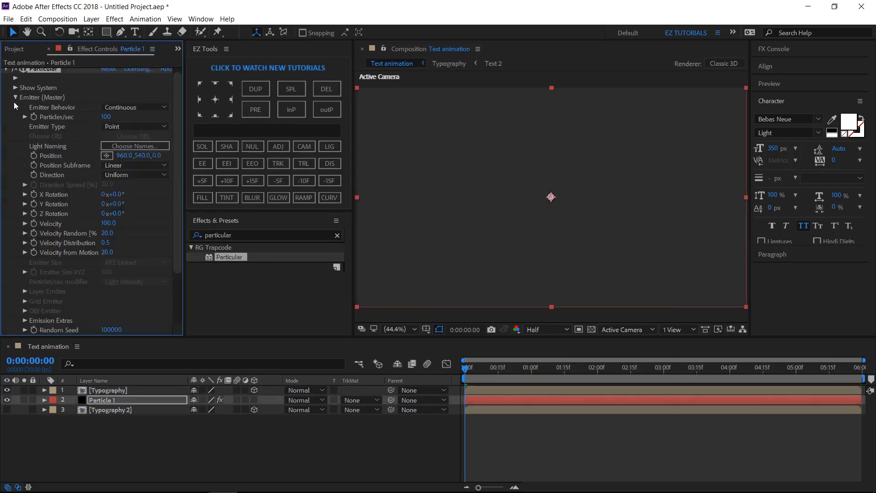
left_click(106, 117)
type("100000")
left_click(562, 368)
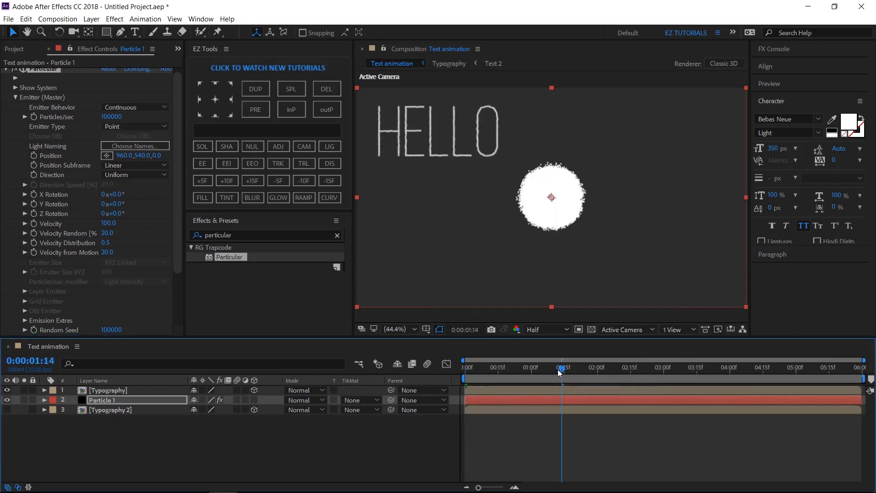
Step: Change Particular's Emitter Type to Box and set Emitter Size XYZ to 0
left_click(119, 127)
left_click(125, 152)
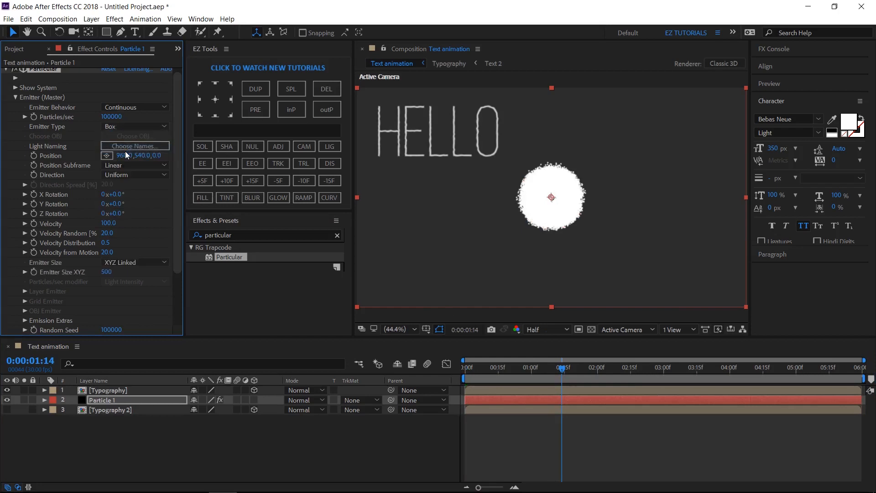
left_click(105, 272)
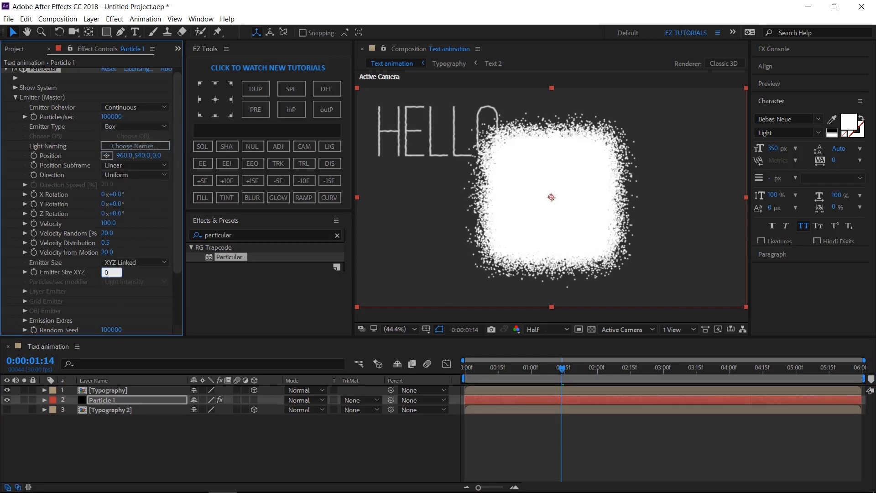
key("Return")
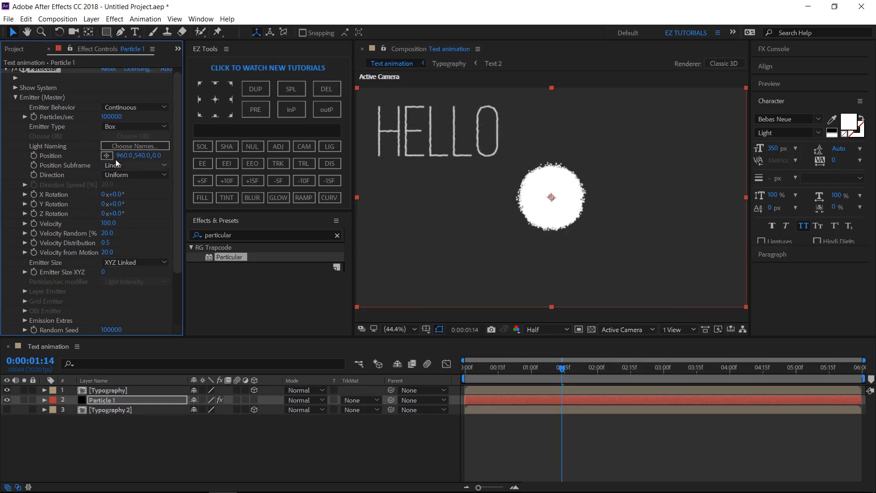
Step: Set Particular's Emitter Type to Layer, using Typography 2 as the emitter layer with Particle Birth Time sampling
left_click(116, 128)
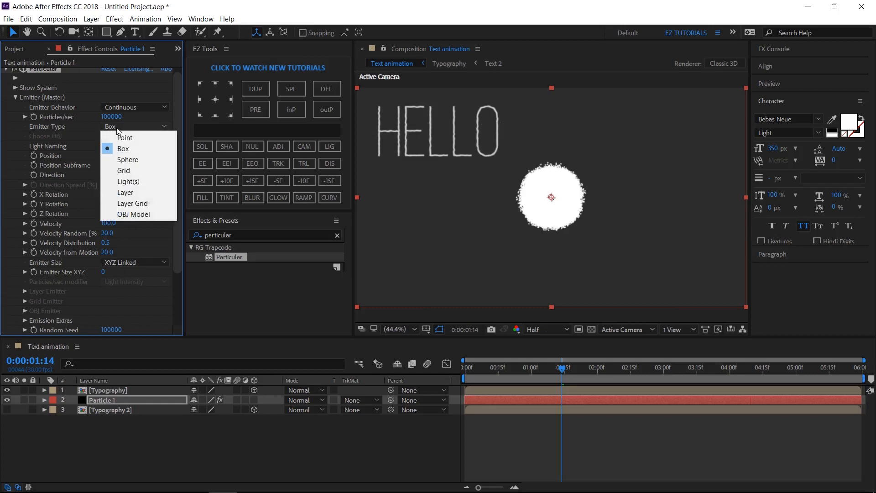
left_click(131, 193)
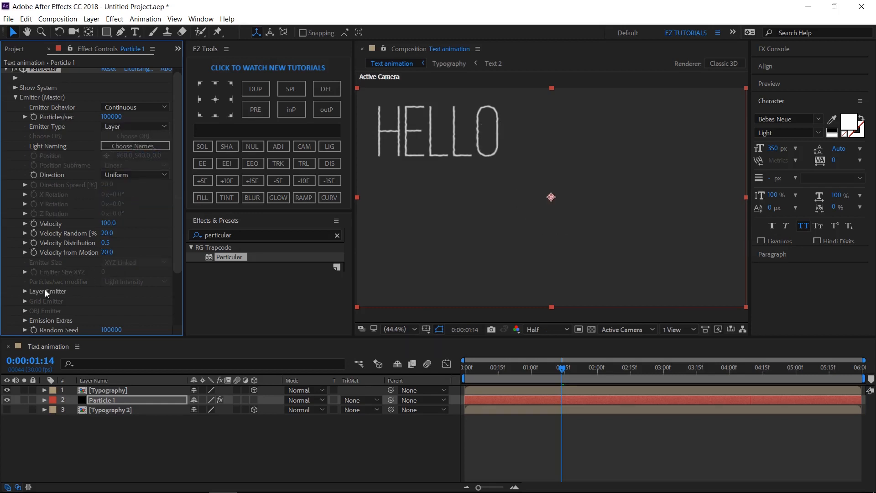
left_click(25, 291)
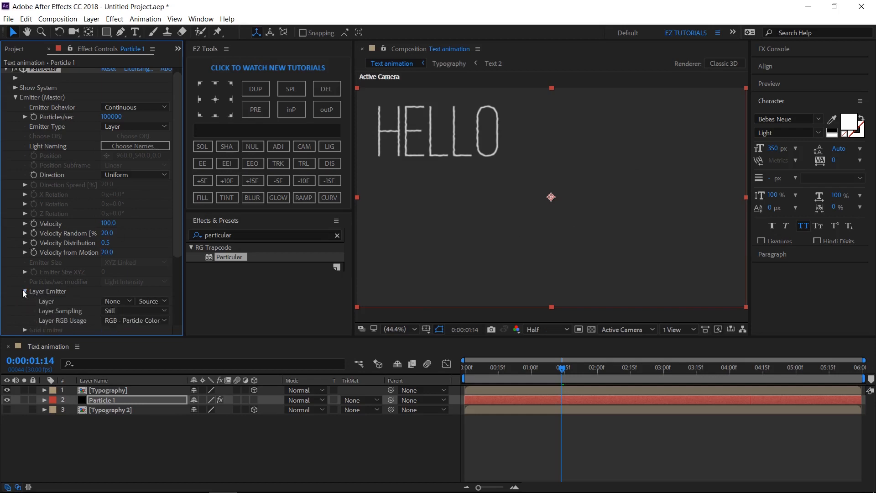
left_click(114, 302)
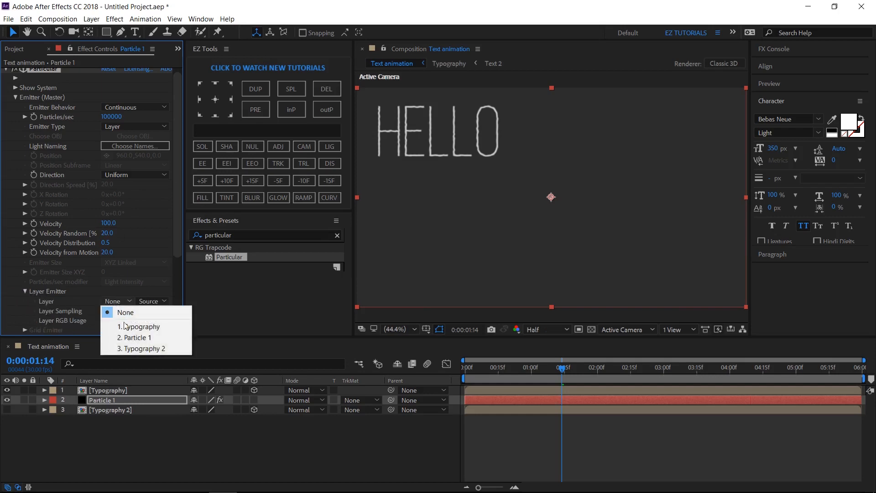
left_click(132, 349)
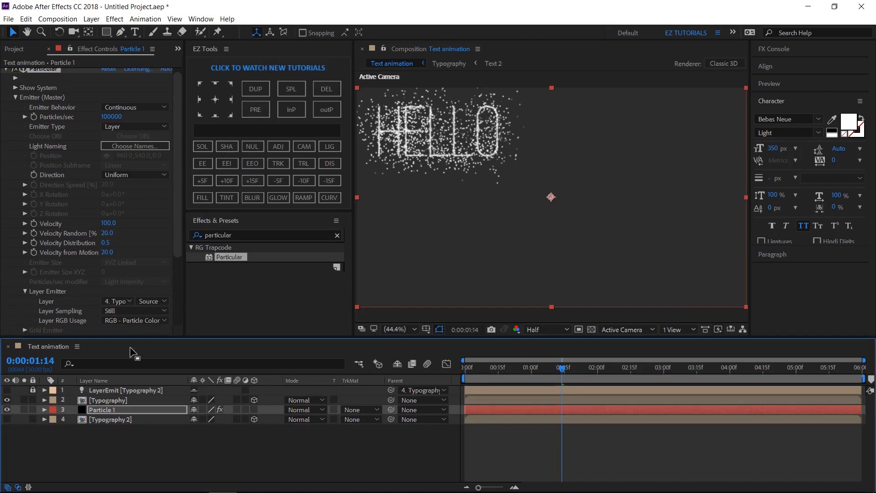
left_click(113, 311)
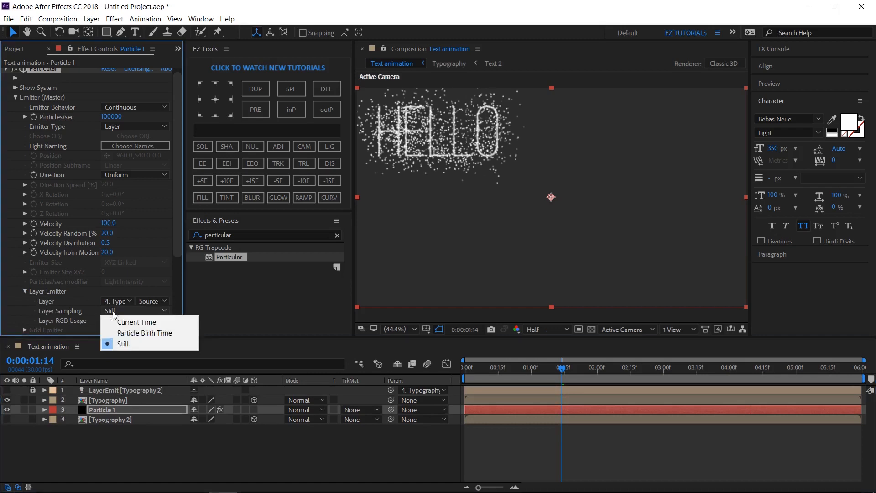
left_click(126, 333)
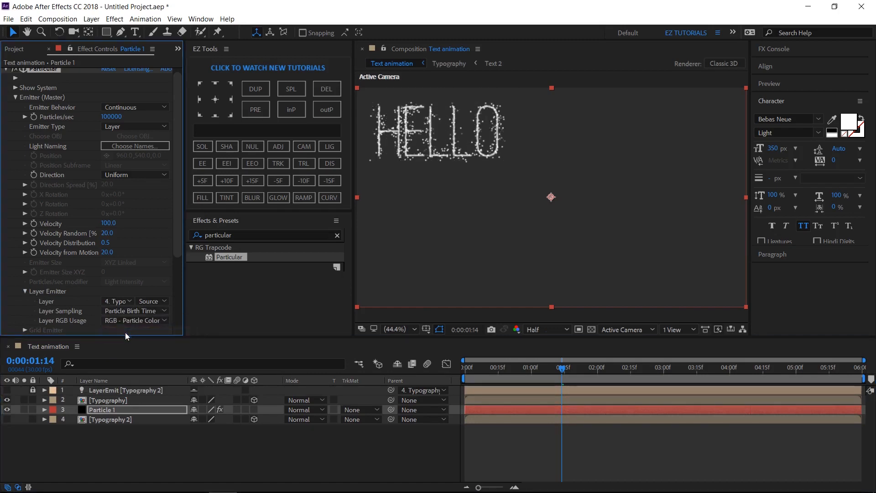
Step: Set the emitter's Velocity to 15, Velocity Random to 35% and Velocity Distribution to 2
left_click(109, 223)
type("15")
key("Tab")
type("35")
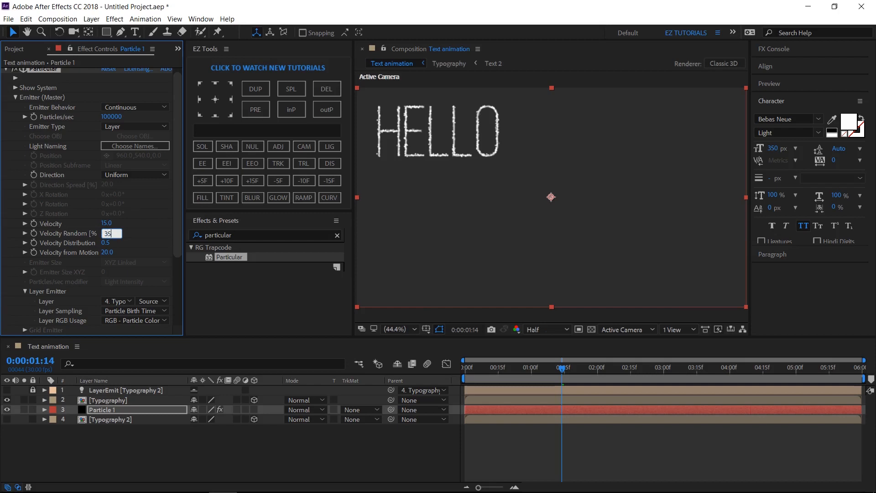
key("Tab")
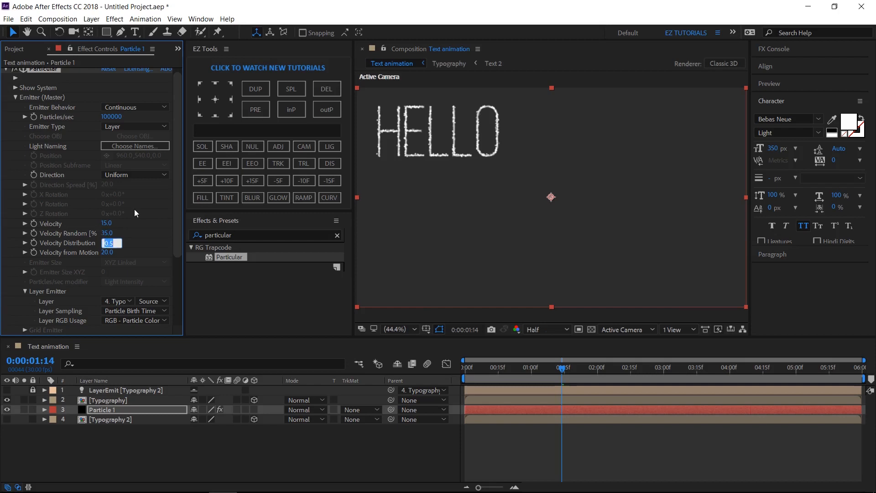
type("2")
key("Return")
Step: Set the particle Life to 2 seconds and Life Random to 30%
left_click(15, 97)
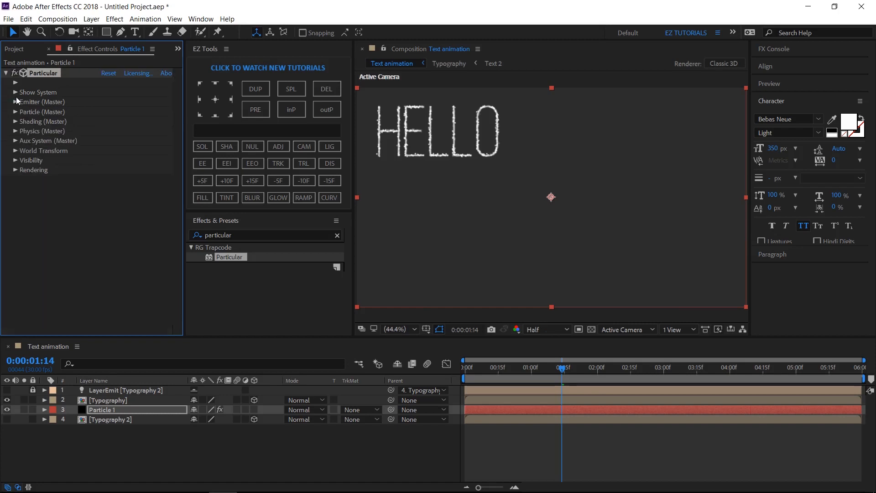
left_click(15, 112)
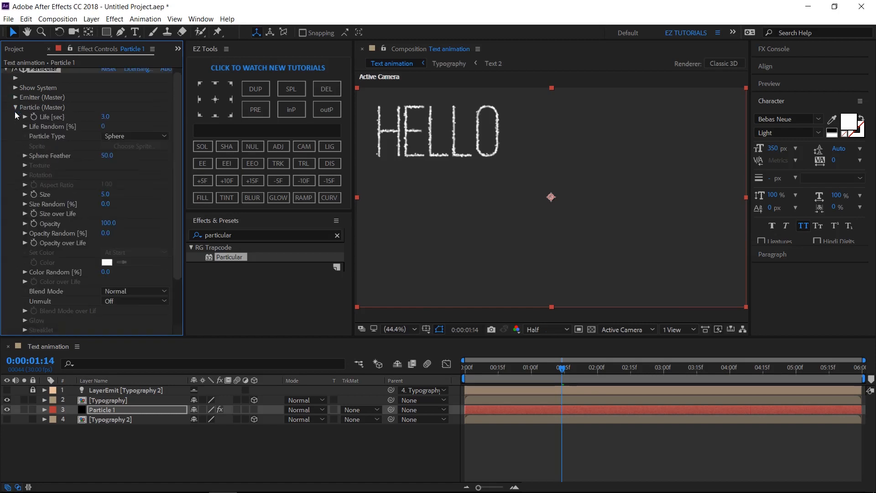
left_click(104, 118)
type("2")
key("Tab")
type("30")
key("Return")
Step: Set the particle Size to 3 and Size Random to 45%
left_click(105, 195)
key("Tab")
type("45")
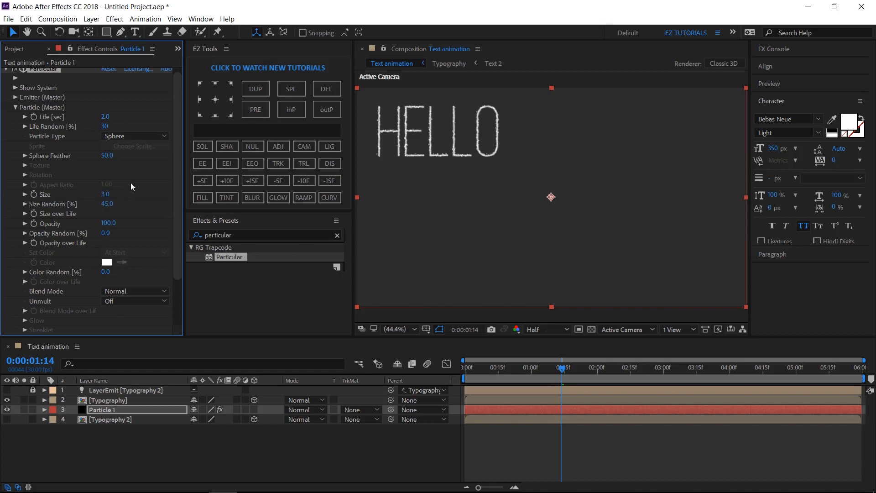
Step: Apply the trapezoid preset to Size over Life and redraw its start so particles begin at full size and shrink only near the end
left_click(25, 213)
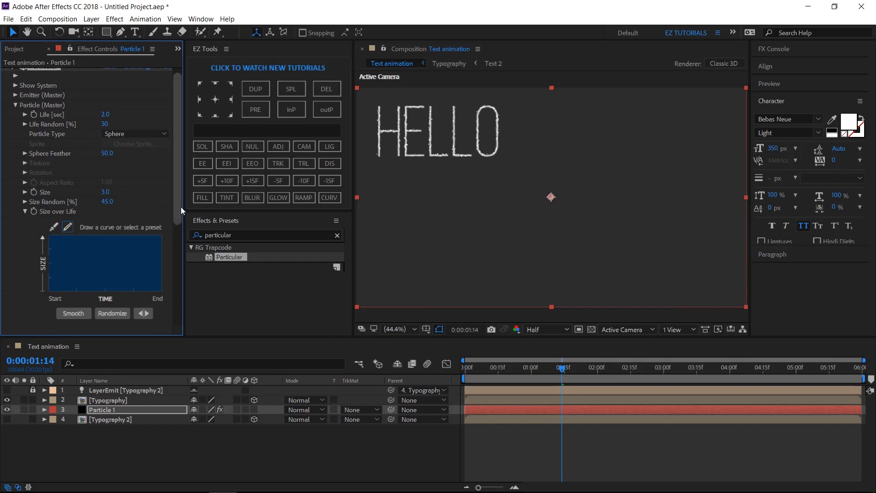
left_click_drag(182, 206, 239, 218)
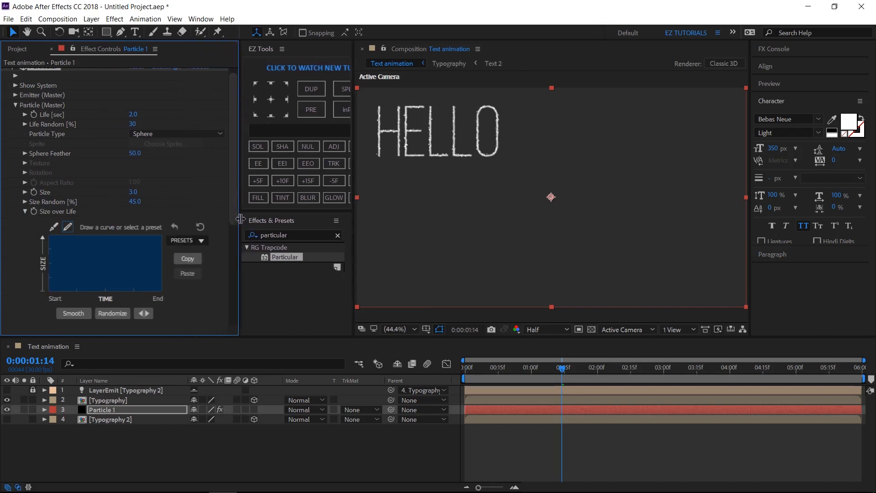
left_click(200, 240)
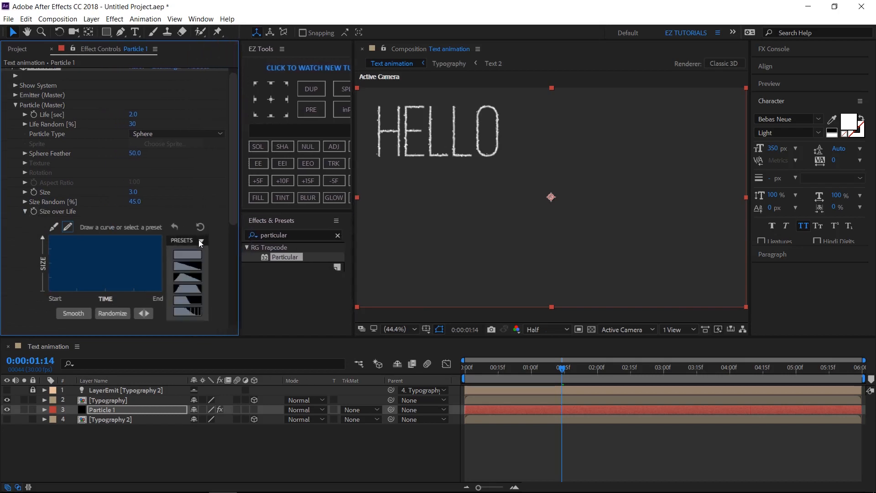
left_click(193, 289)
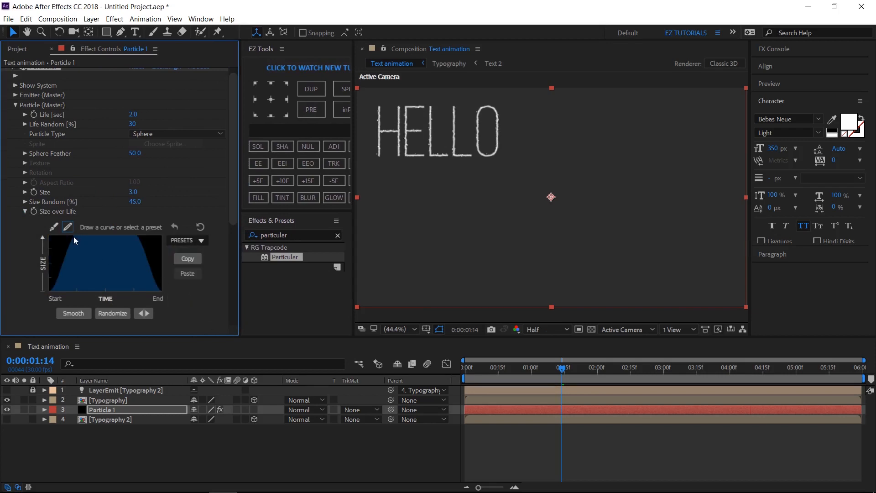
left_click_drag(73, 237, 31, 233)
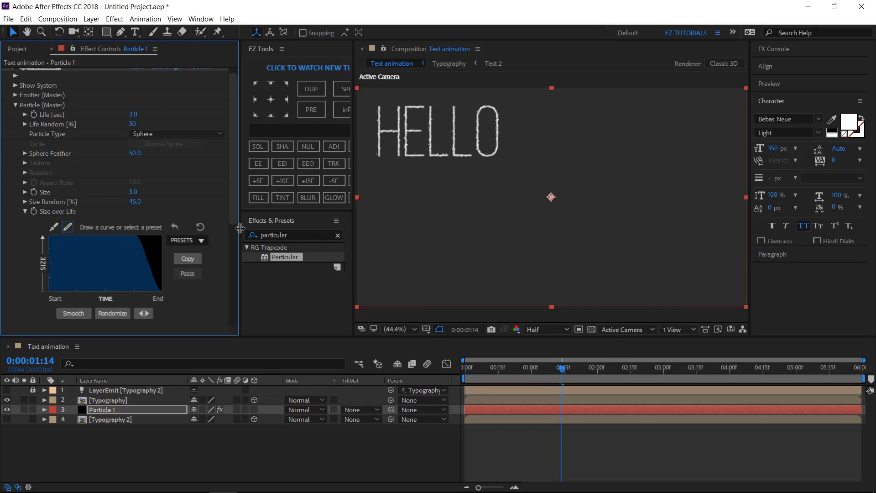
left_click_drag(238, 230, 180, 233)
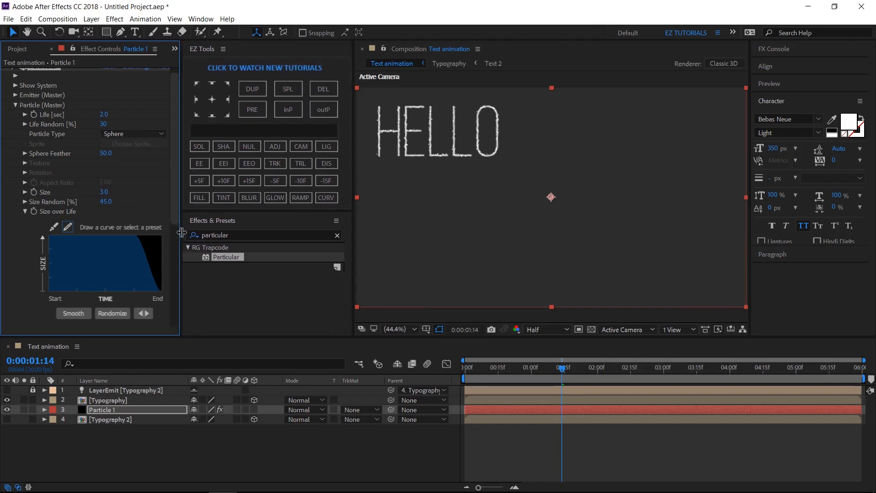
Step: Set Wind Z to -50 in Particular's Air physics and preview the animation up to 0:00:02:03
left_click(15, 106)
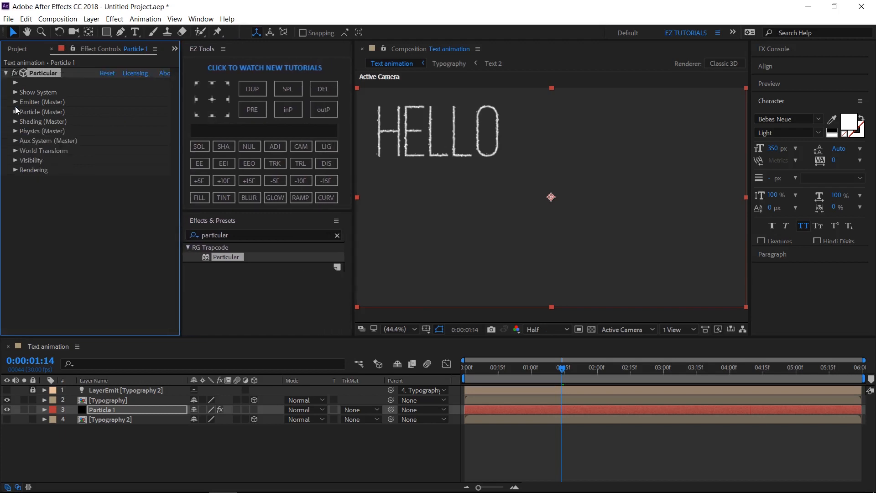
left_click(15, 131)
left_click(26, 170)
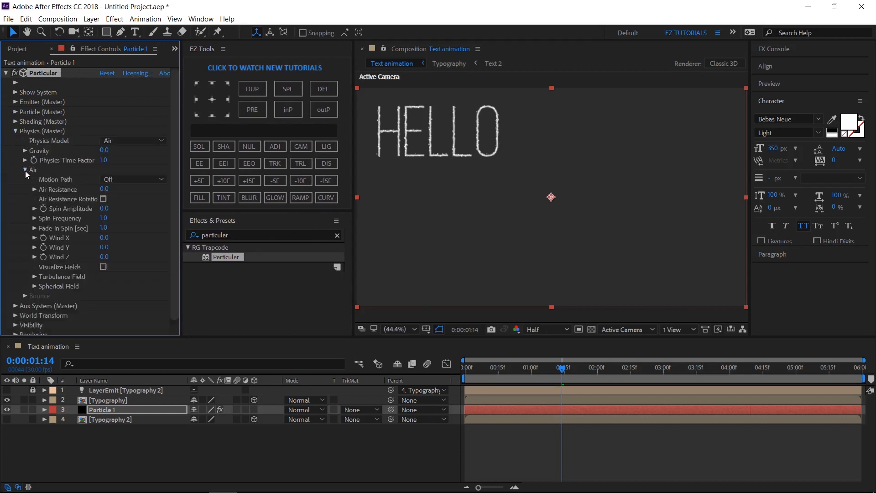
left_click(104, 256)
type("-50")
key("Return")
left_click_drag(507, 368, 604, 393)
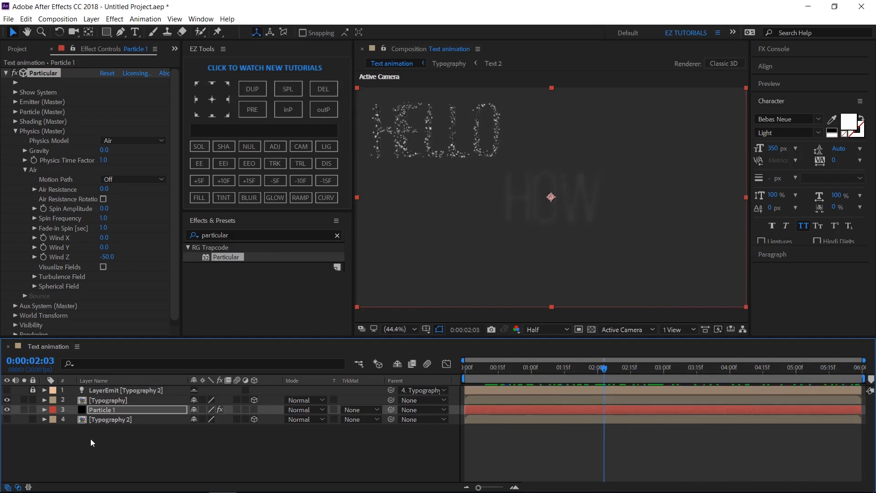
Step: Duplicate the Particle 1 layer and set the copy's Particles/sec to 20000 and Velocity to 35
left_click(82, 408)
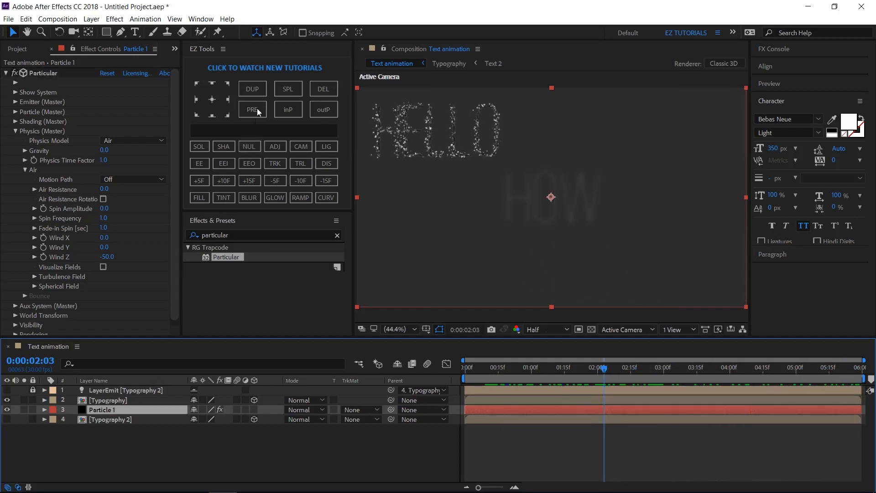
left_click(255, 89)
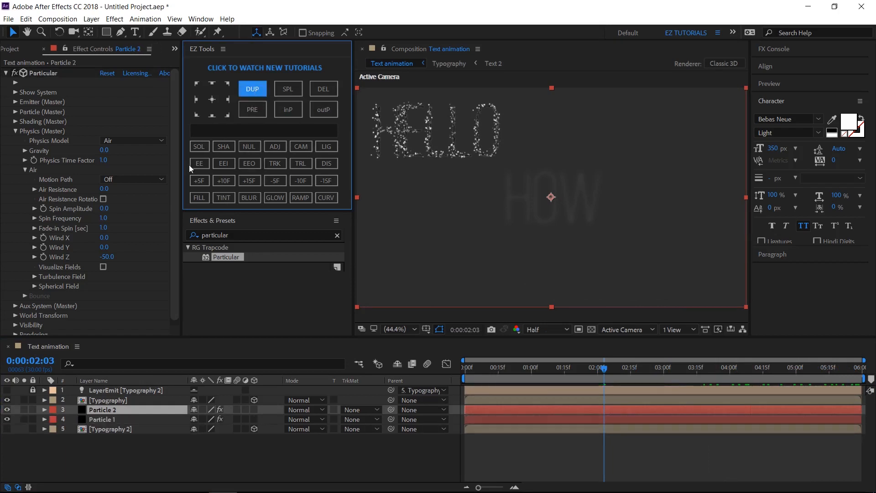
left_click(15, 103)
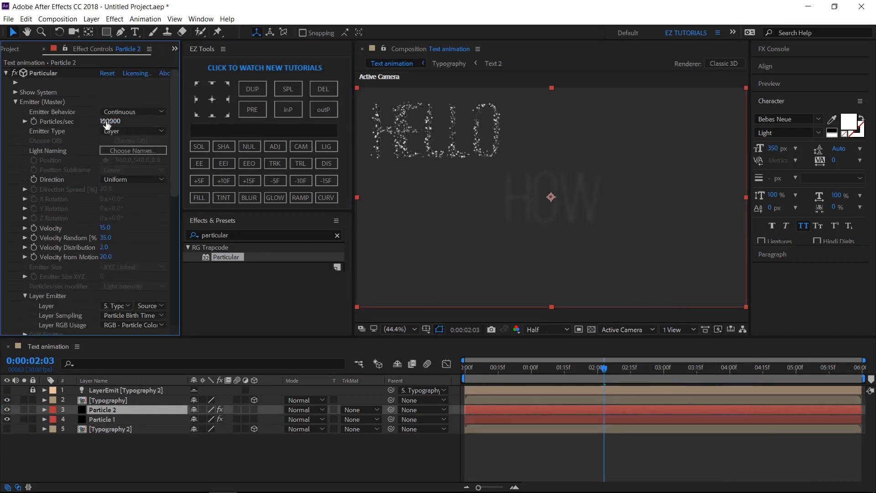
left_click(107, 122)
type("20000")
left_click(92, 129)
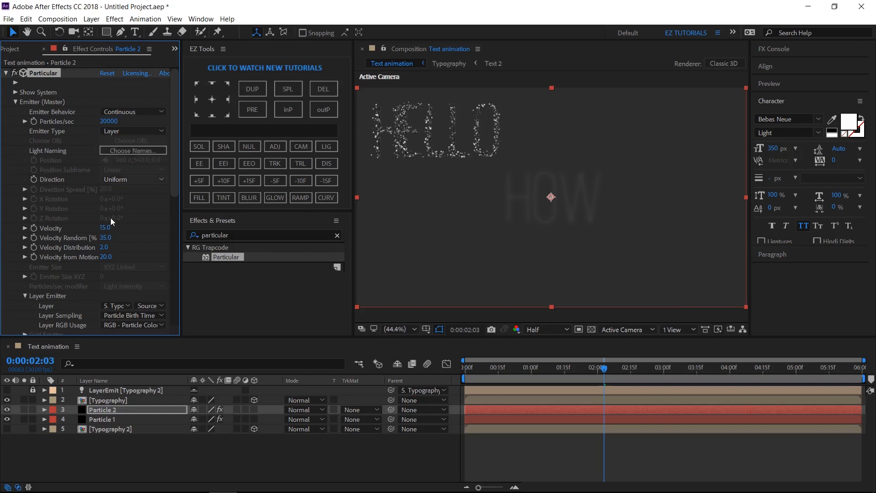
type("35")
Step: Set Particle 2's particle Life to 3 seconds and Life Random to 60%
left_click(15, 102)
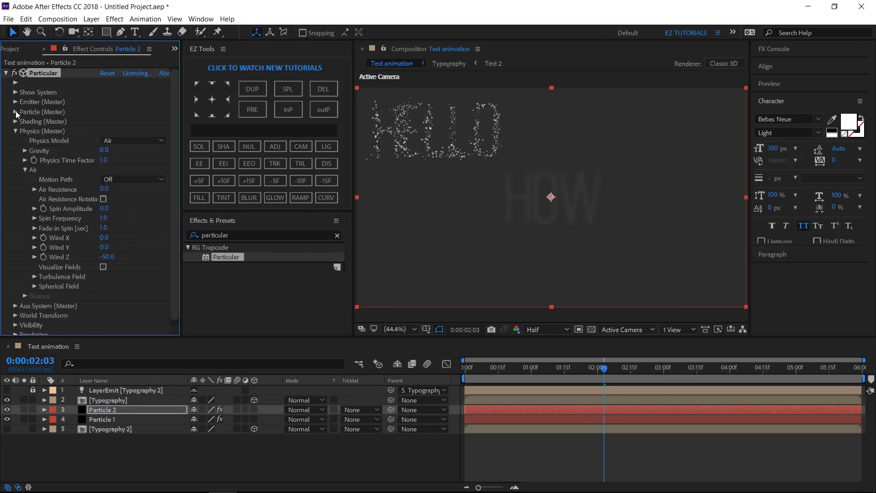
left_click(16, 112)
scroll(59, 144, "up", 1)
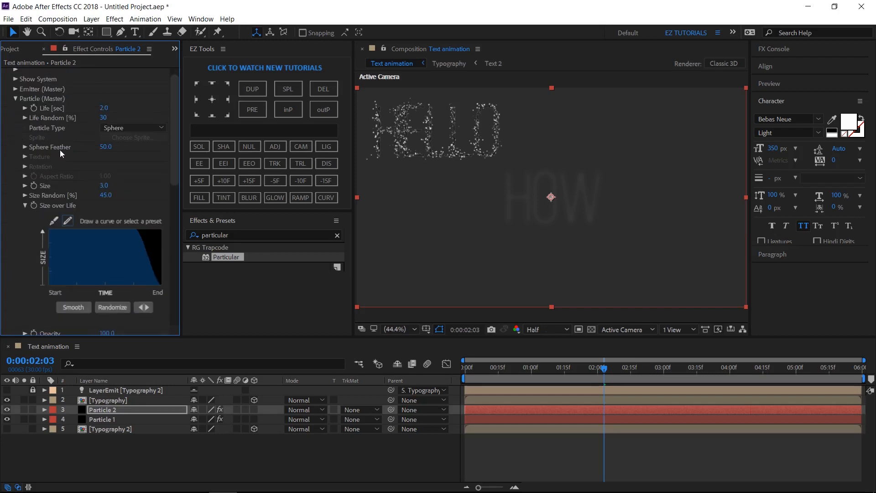
left_click(103, 107)
key("Tab")
type("60")
key("Return")
Step: Draw a flickering Opacity over Life curve for Particle 2, with narrow zero-opacity gaps across the whole lifetime
left_click(25, 206)
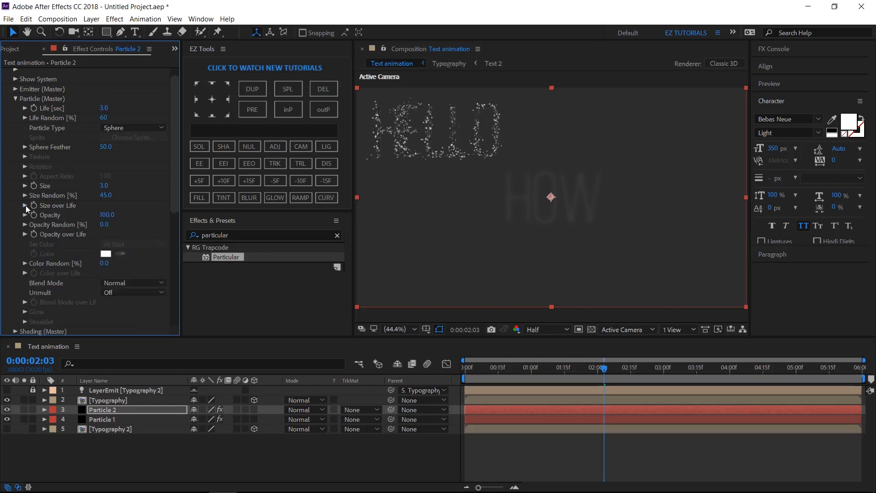
left_click(25, 234)
left_click_drag(54, 290, 158, 290)
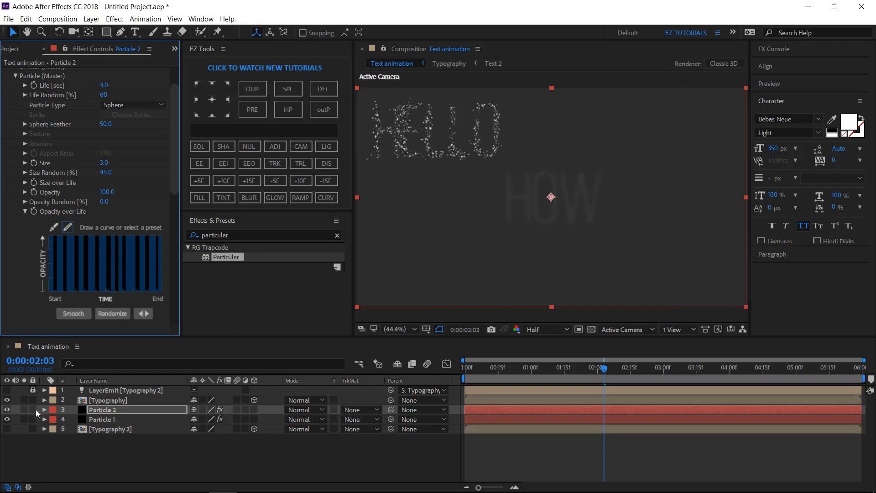
Step: Solo the Particle 2 layer to check its particles up to 0:00:02:15, and restore the view of all layers
left_click(23, 409)
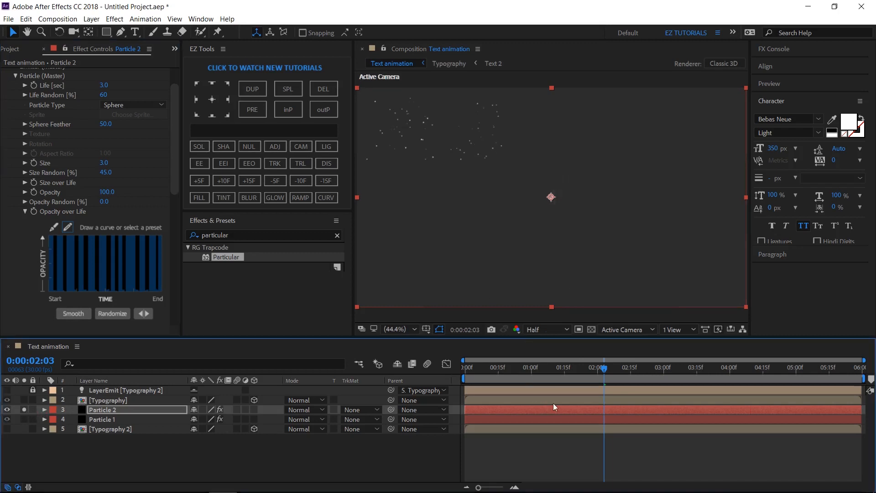
left_click_drag(573, 375, 630, 386)
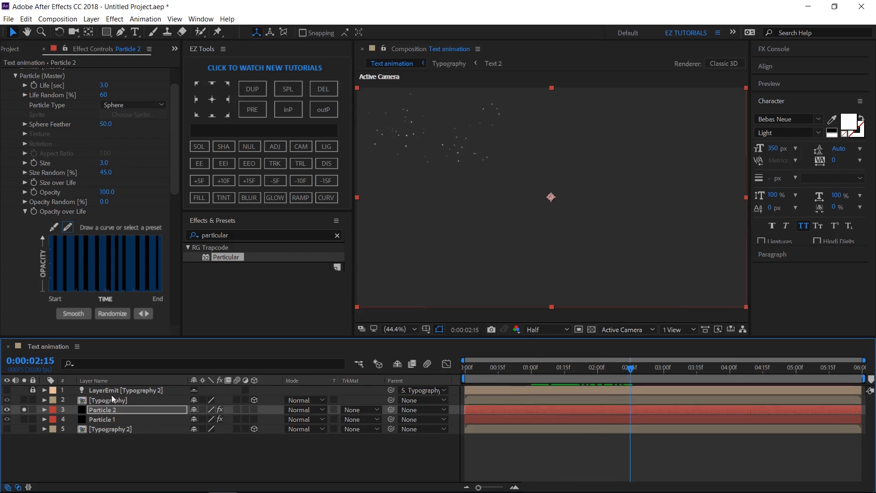
left_click(7, 399)
left_click(24, 409)
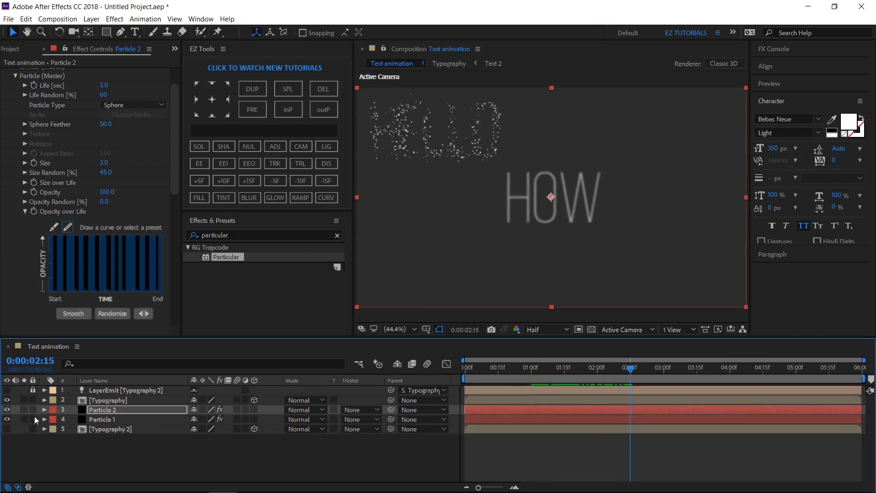
Step: Duplicate the Particle 1 layer and set the copy's Particles/sec to 50000 and Velocity to 5
left_click(100, 421)
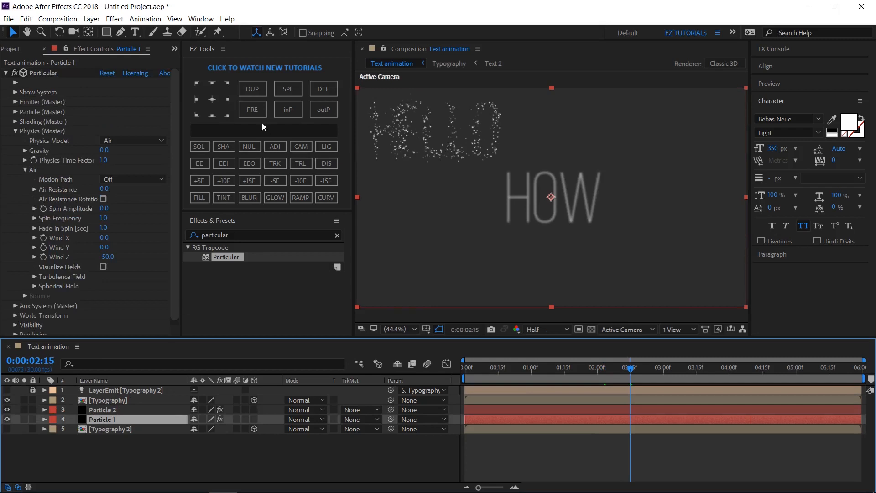
left_click(255, 92)
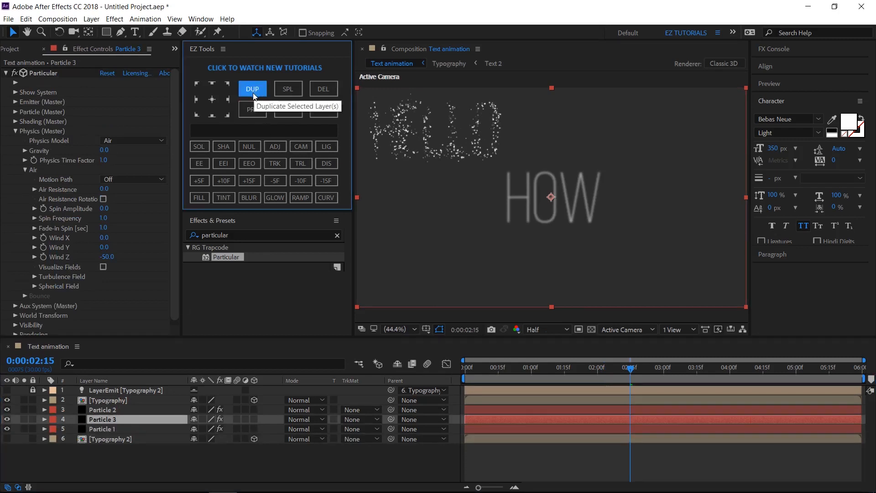
left_click(17, 101)
scroll(42, 124, "up", 1)
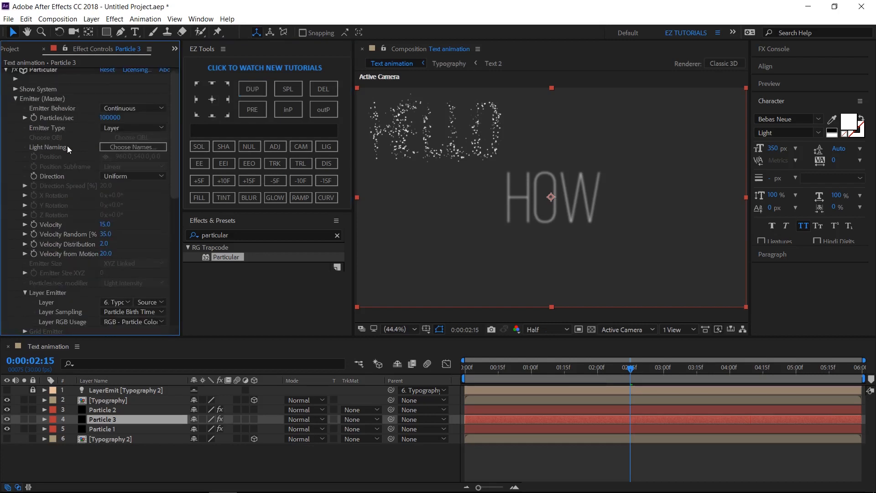
left_click(110, 119)
type("50000")
key("Return")
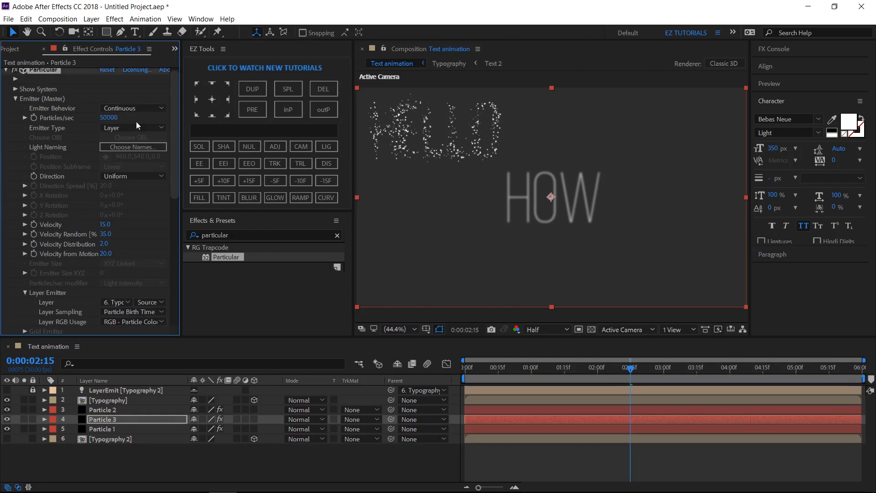
left_click(106, 225)
type("5")
key("Return")
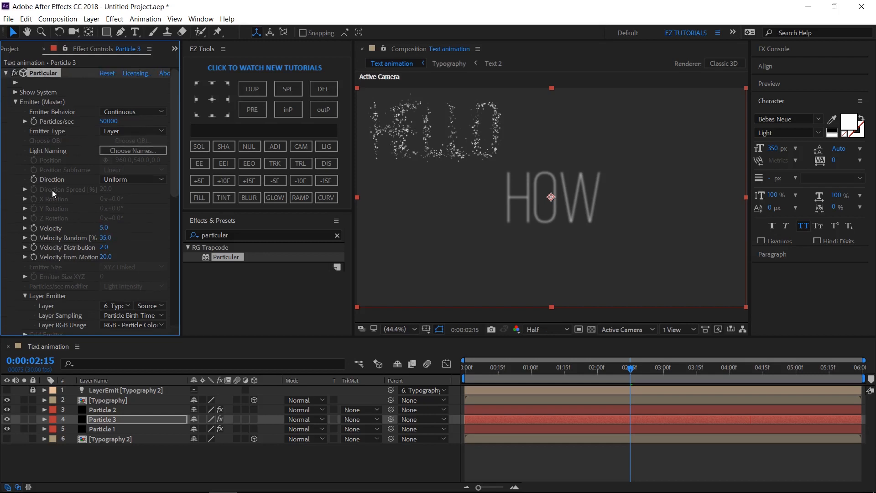
left_click(15, 103)
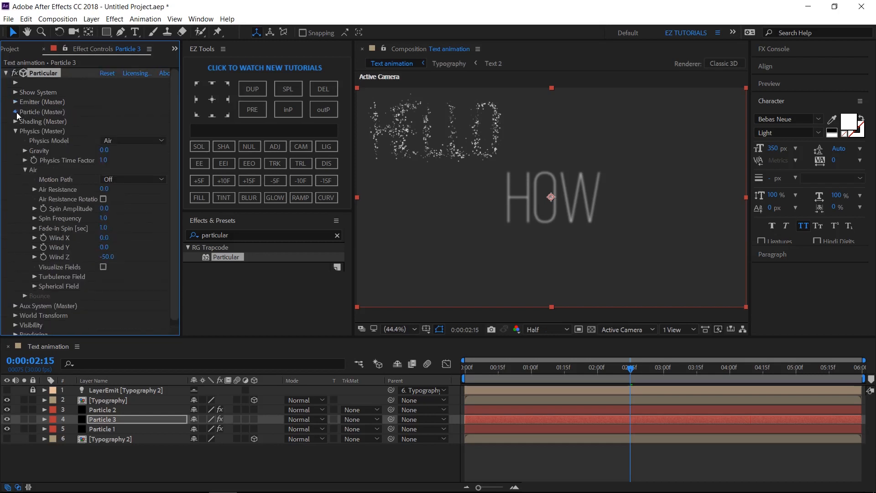
Step: Reshape Particle 3's Size over Life curve from a preset, holding full size for about the first quarter and falling linearly to zero
left_click(16, 112)
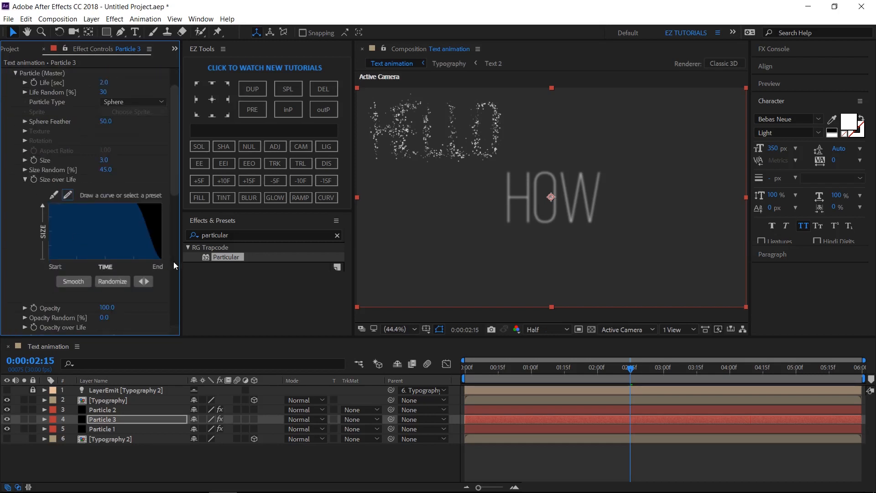
left_click_drag(181, 260, 221, 260)
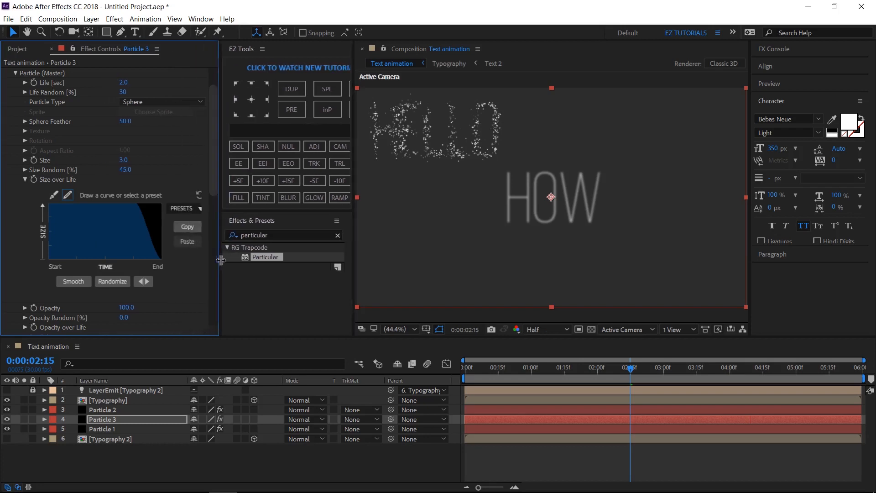
left_click(188, 209)
left_click(186, 244)
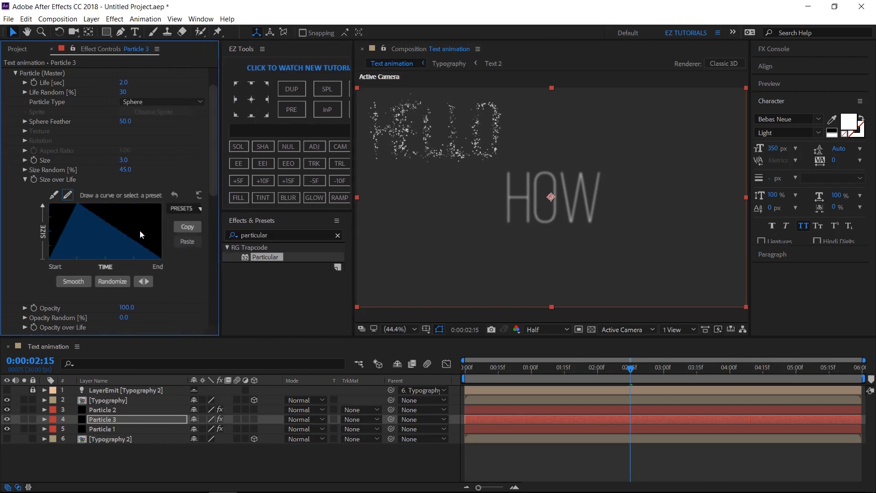
left_click_drag(78, 204, 37, 199)
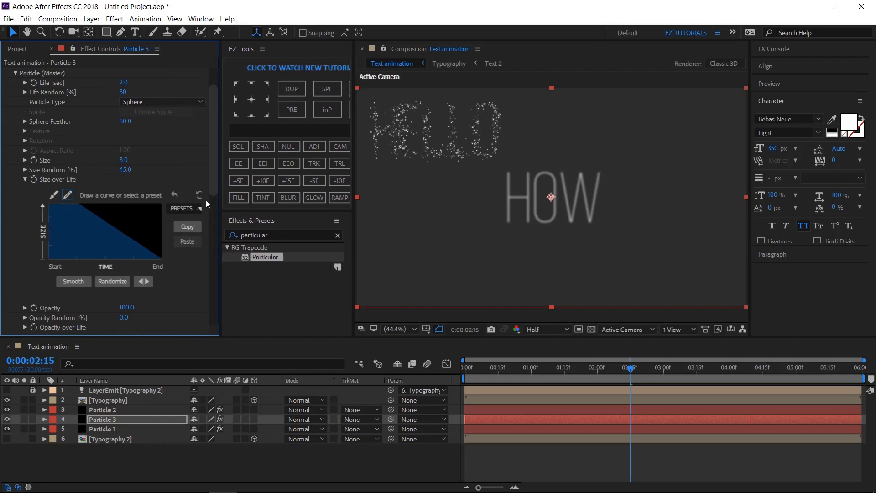
left_click_drag(218, 204, 184, 205)
scroll(49, 148, "up", 2)
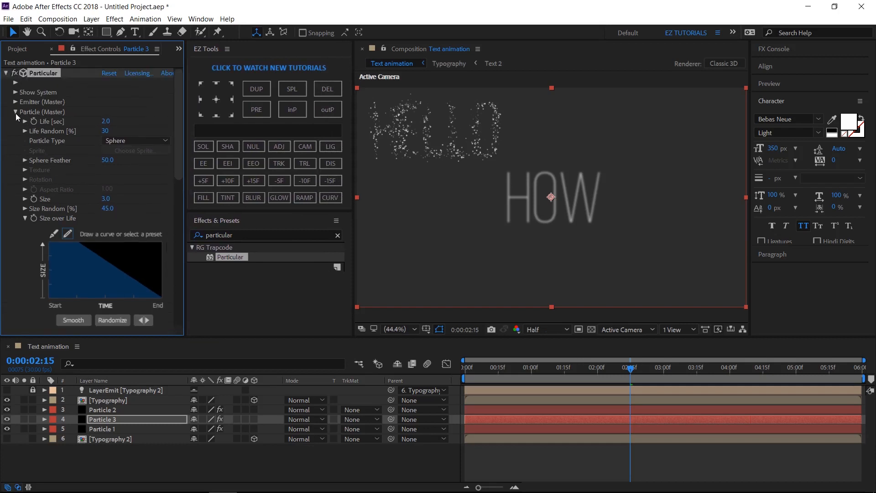
left_click(15, 112)
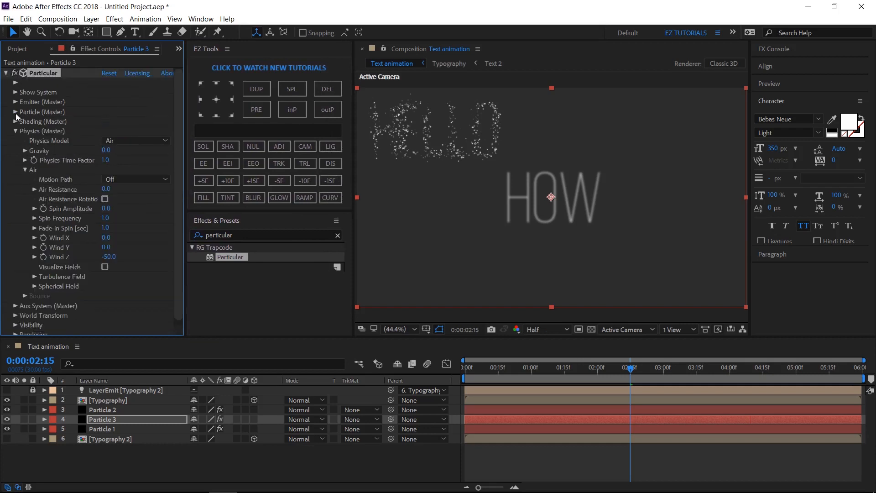
Step: Collapse Particle 3's Particular settings and check the combined particle layers over the text up to 0:00:01:10
left_click(103, 256)
left_click(6, 73)
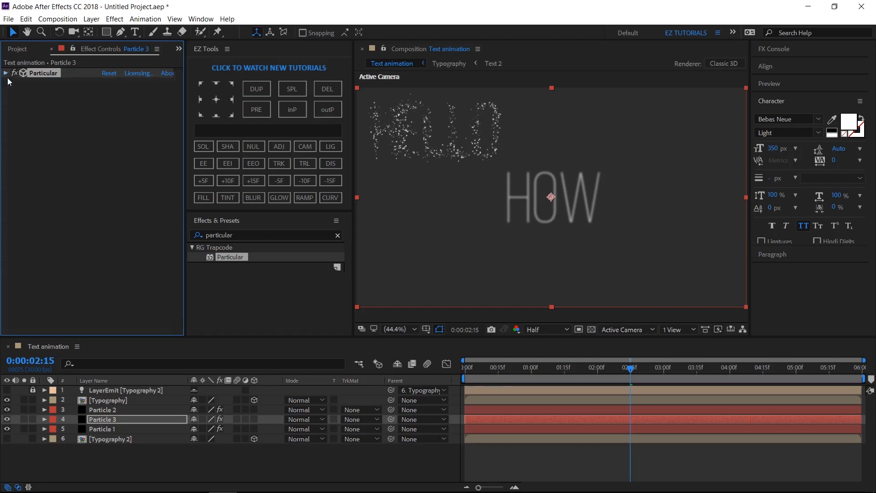
left_click(72, 453)
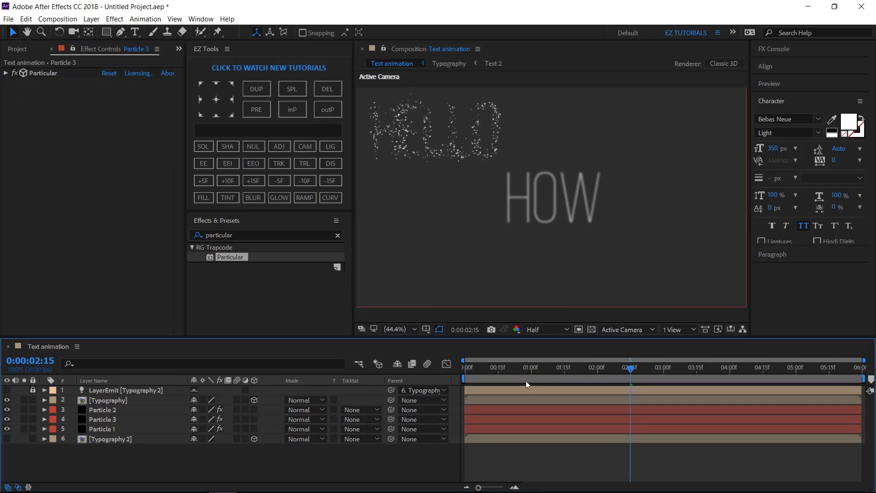
left_click_drag(485, 367, 553, 384)
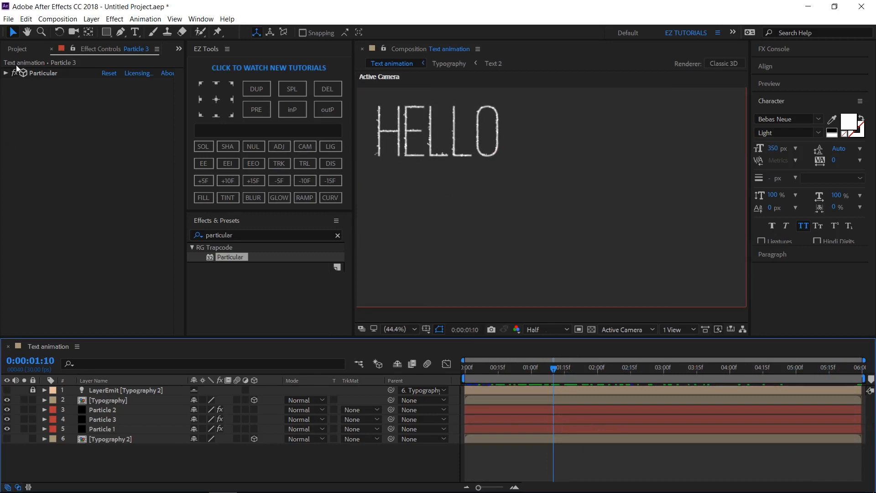
Step: Create a new 1920 x 1080, 6-second composition named Particle Kinetic Typography
left_click(17, 49)
left_click(35, 330)
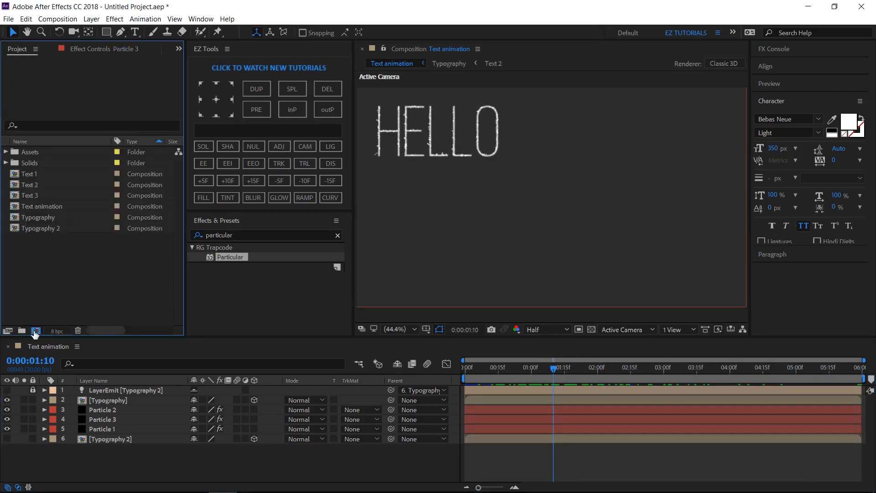
type("Partic")
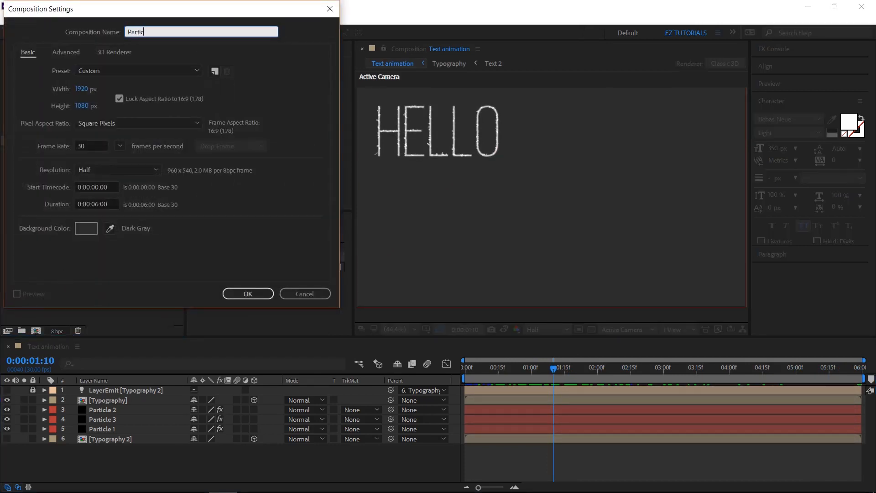
type("le Kinetic Typography")
left_click(242, 294)
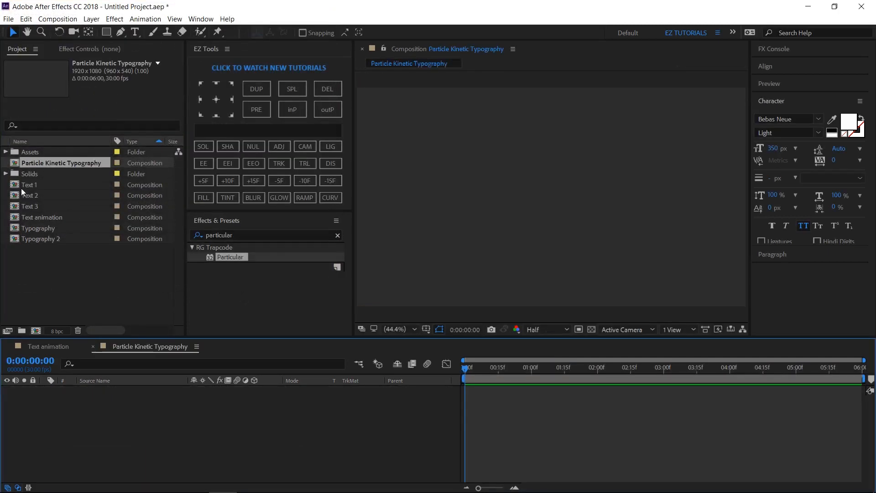
Step: Add background.mp4 and color-palette.png from the Assets folder to the Particle Kinetic Typography composition
left_click(8, 151)
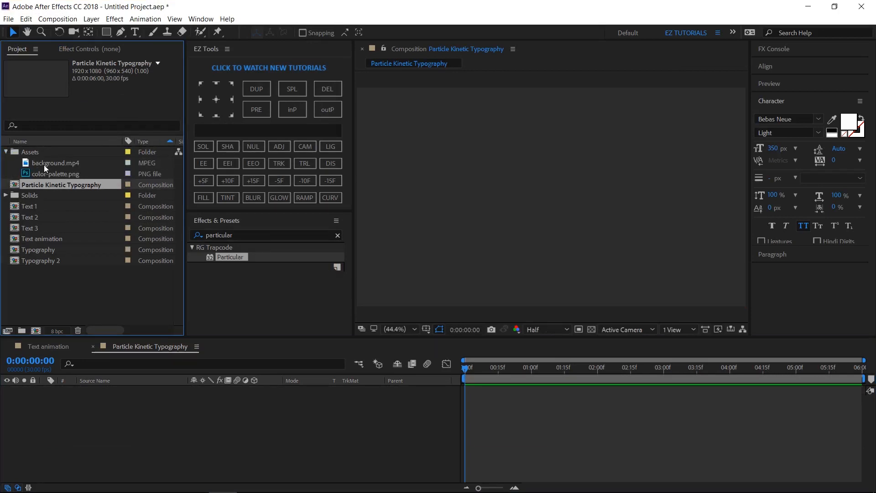
left_click(44, 165)
left_click(45, 172, "shift")
left_click_drag(54, 168, 86, 448)
left_click(86, 451)
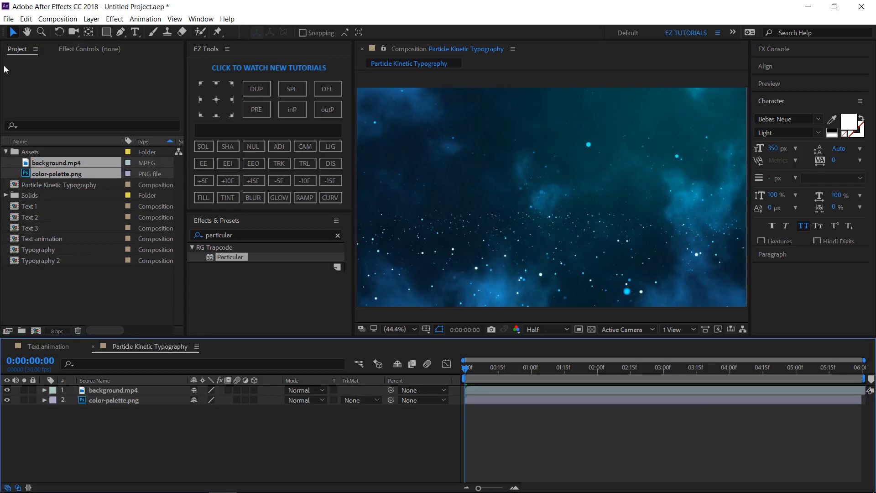
Step: Place the Text animation composition above background.mp4 and set its blending mode to Add, checking it at 0:00:02:01
left_click_drag(37, 239, 54, 389)
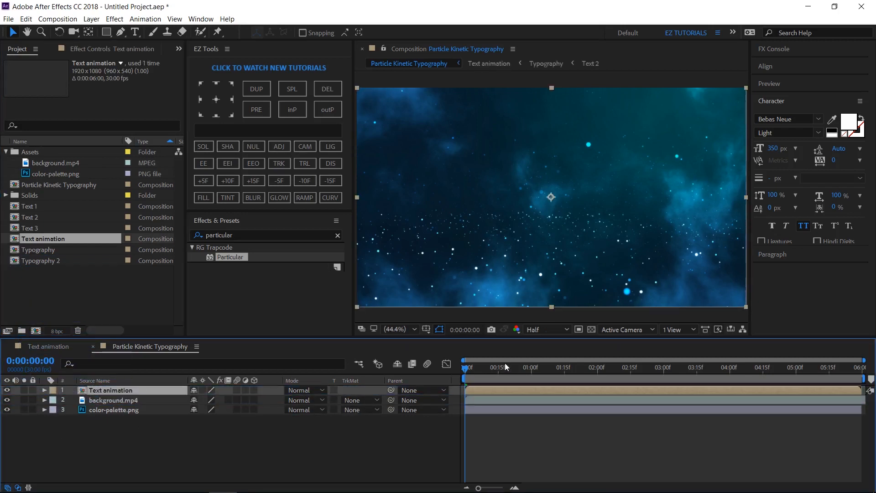
left_click_drag(481, 365, 599, 380)
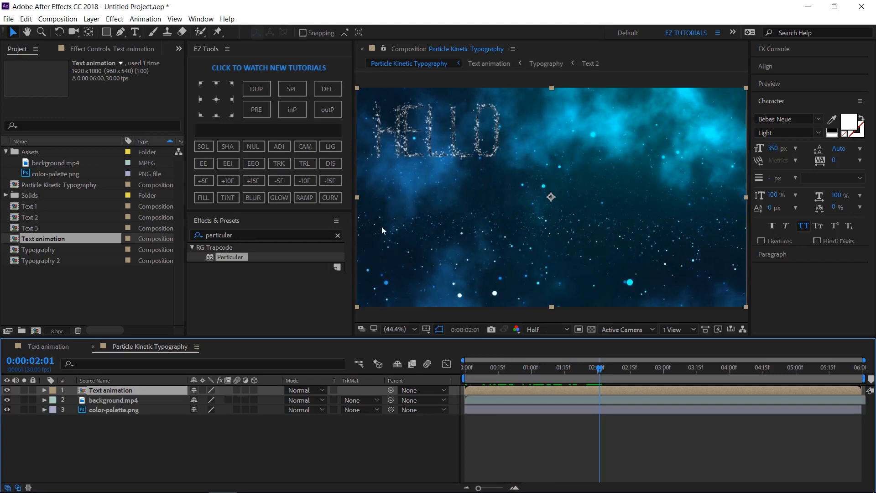
left_click(314, 391)
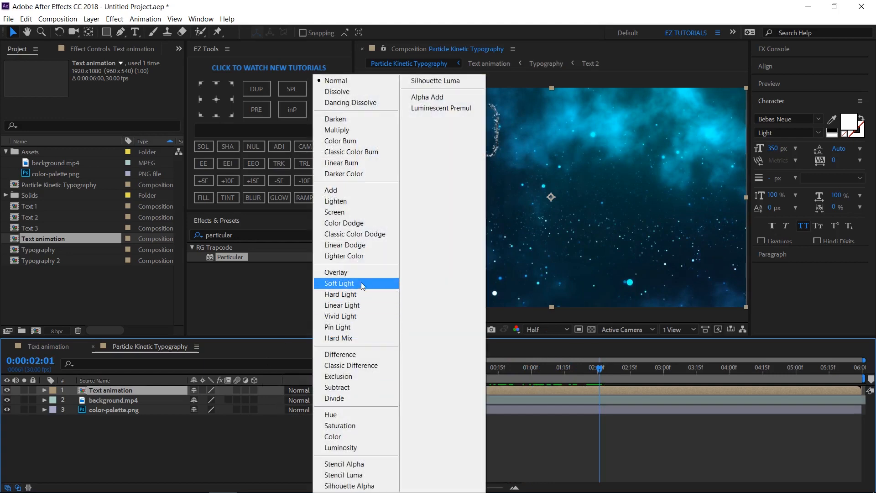
left_click(334, 190)
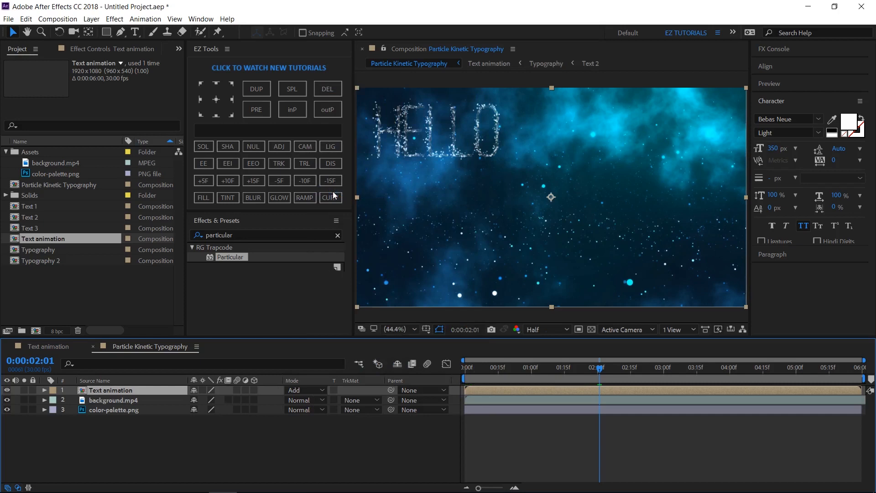
left_click(159, 438)
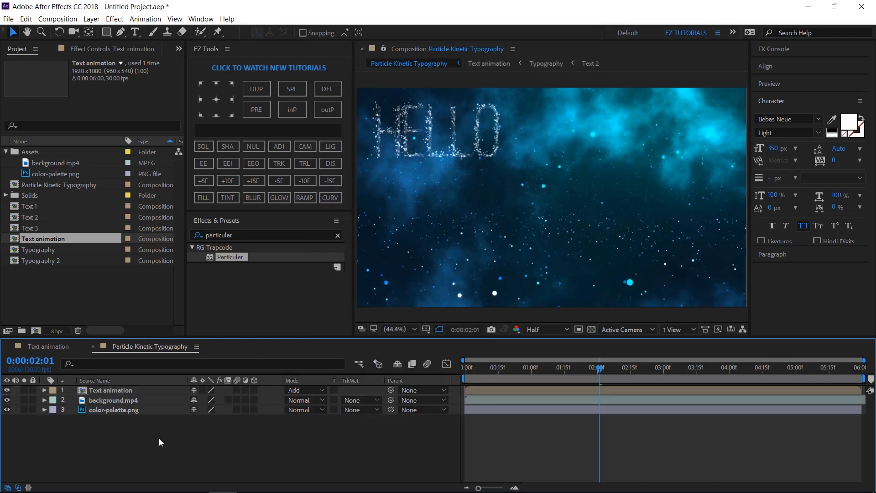
Step: Apply Tint to the Text animation layer, map white to the magenta sampled from color-palette.png, and delete the palette layer
left_click(120, 389)
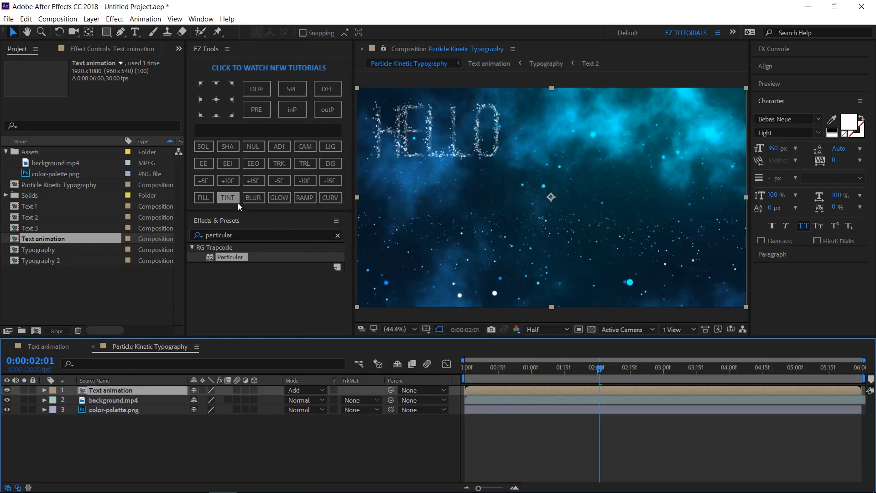
left_click(227, 198)
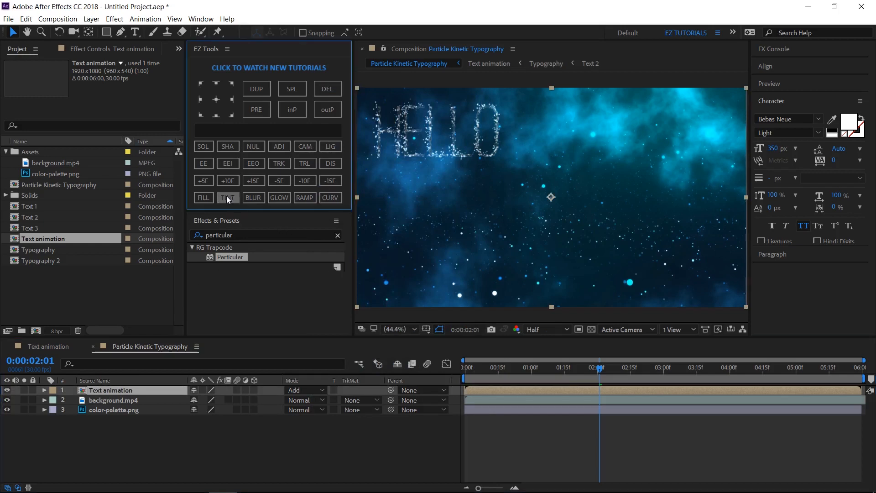
left_click(118, 49)
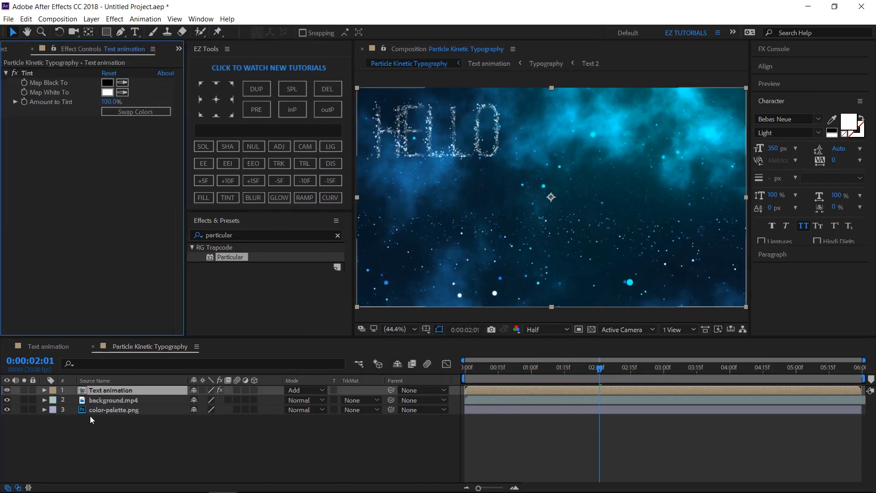
left_click(25, 409)
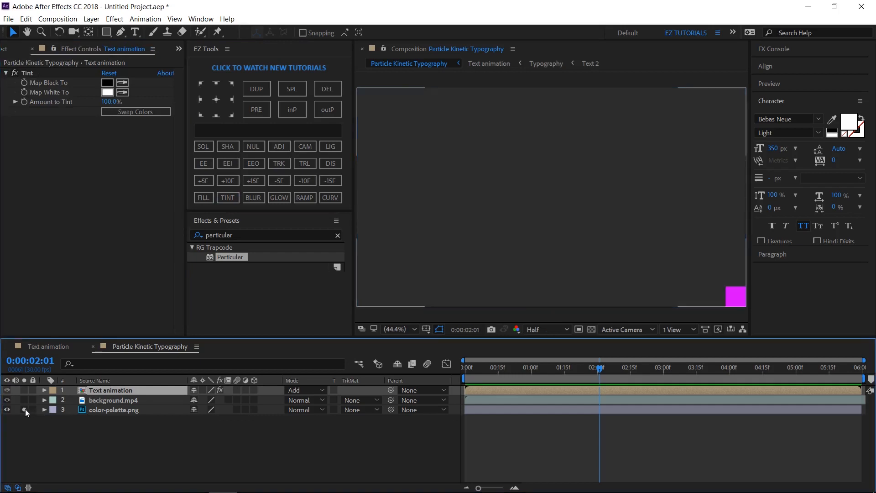
left_click(121, 92)
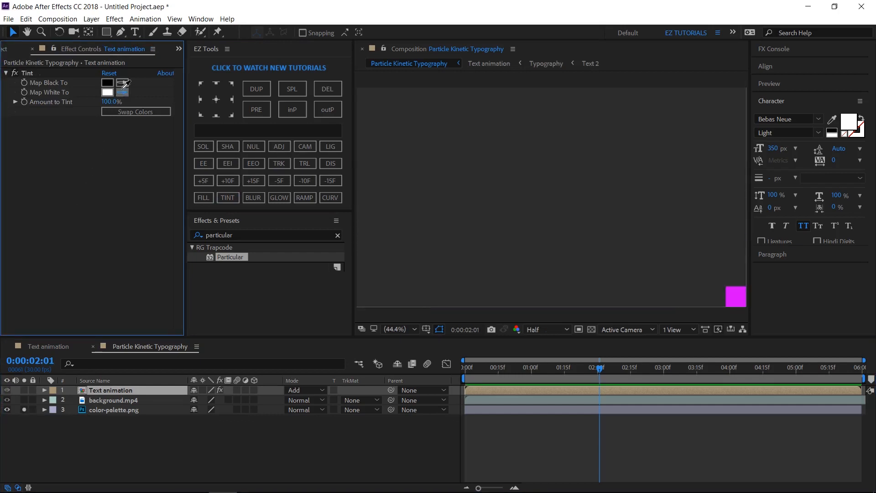
left_click(733, 294)
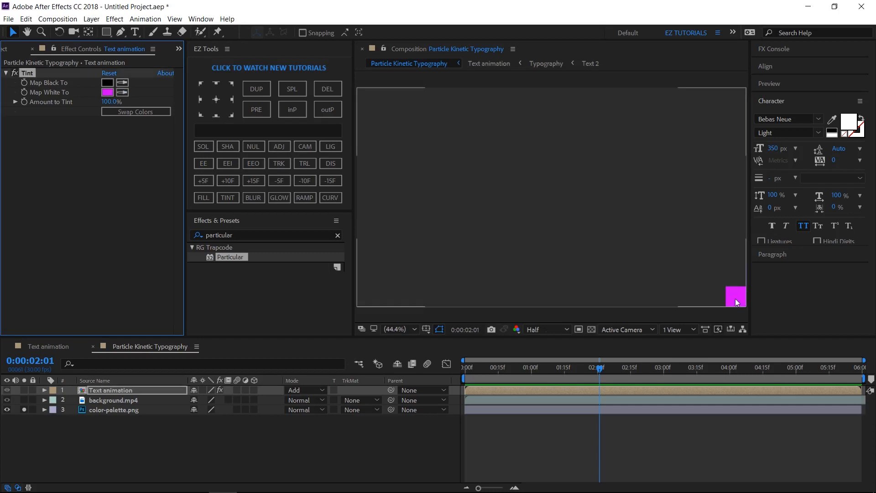
left_click(116, 411)
key("Delete")
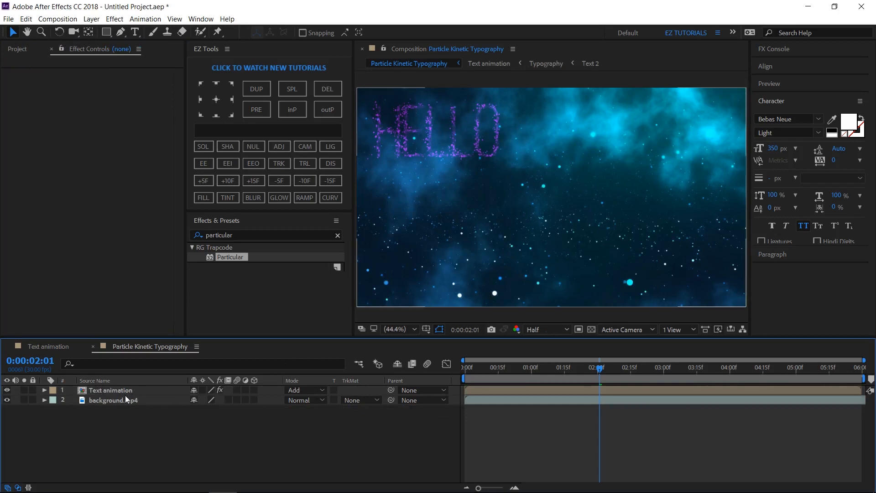
Step: Apply Hue/Saturation to the background.mp4 layer and set its Master Hue to 115°
left_click(120, 398)
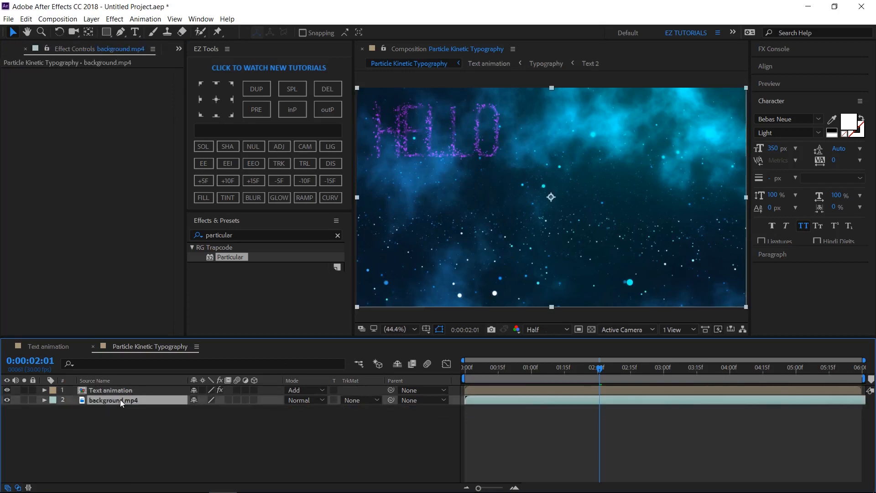
left_click(242, 235)
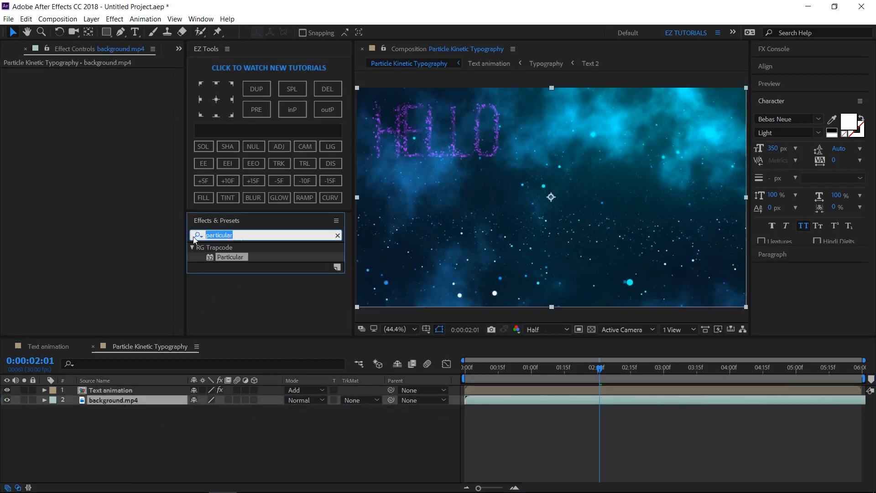
type("hue/")
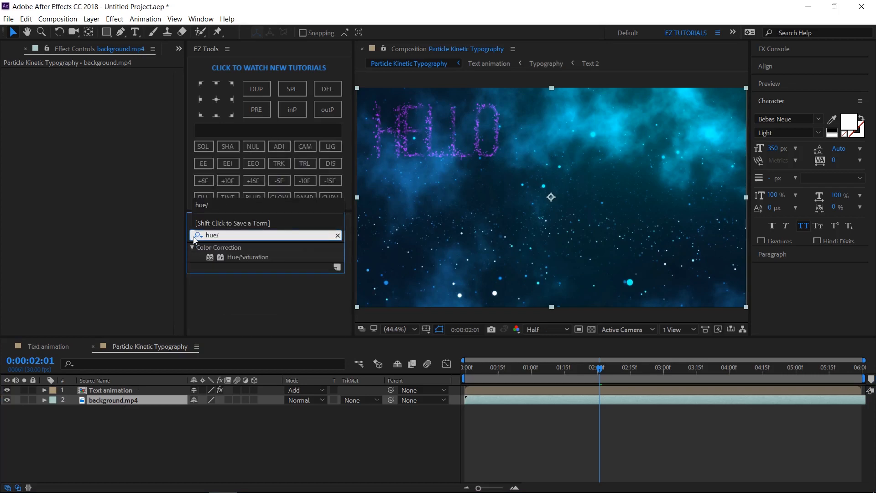
left_click_drag(237, 256, 122, 402)
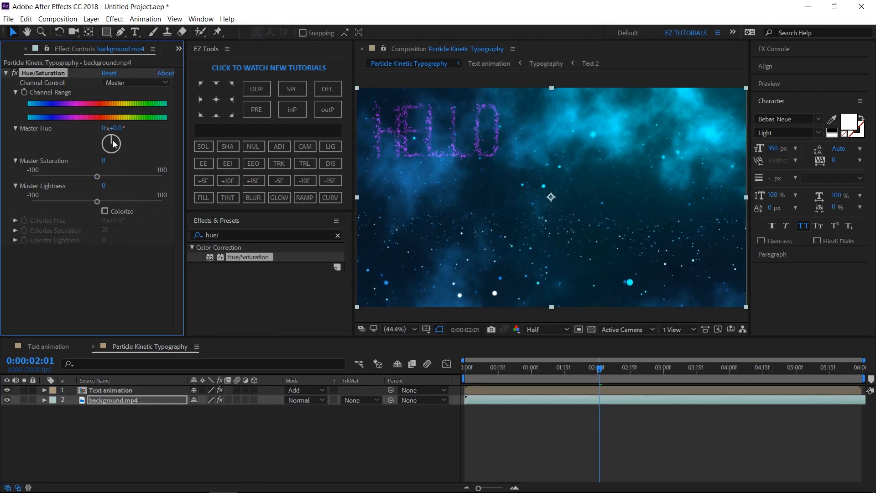
mouse_move(114, 144)
left_mouse_down()
mouse_move(124, 149)
mouse_move(120, 163)
mouse_move(99, 150)
left_mouse_up()
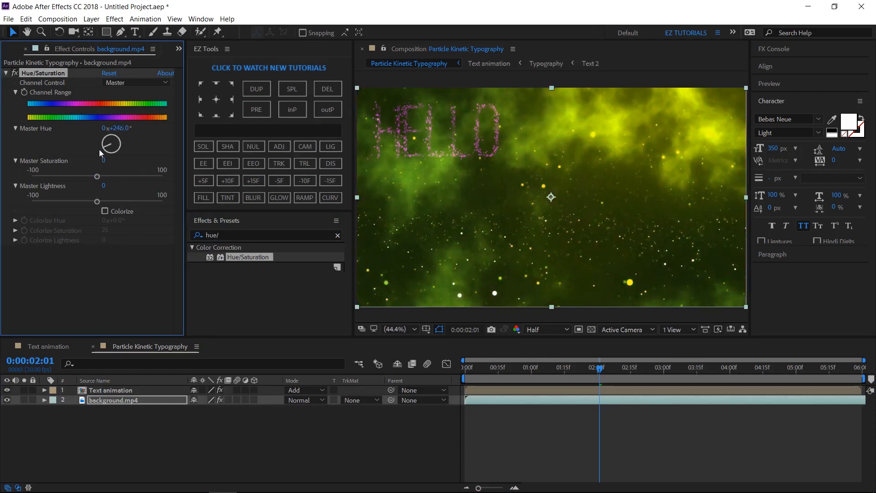
left_click(118, 128)
type("115")
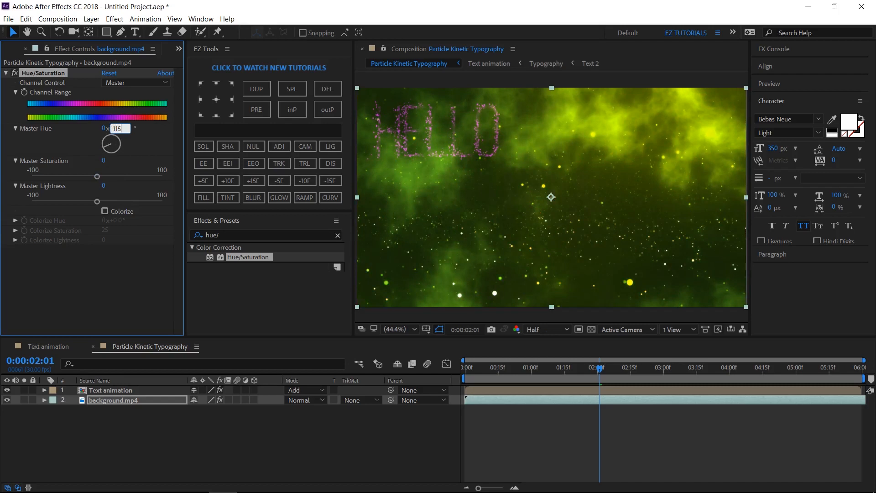
key("Return")
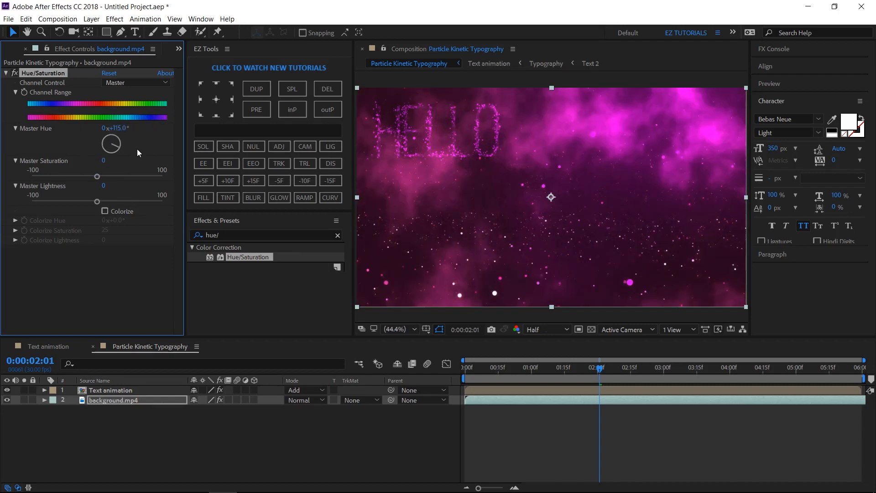
Step: Duplicate the Text animation composition and open the duplicate
left_click(9, 49)
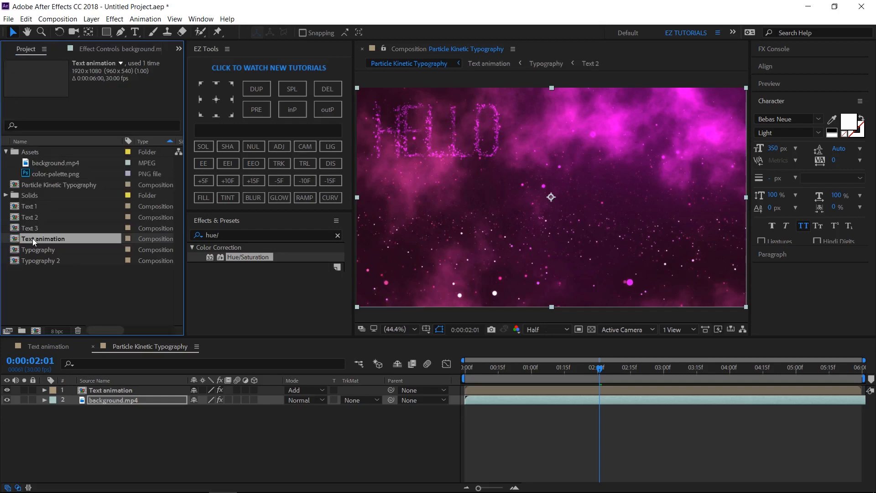
left_click(250, 91)
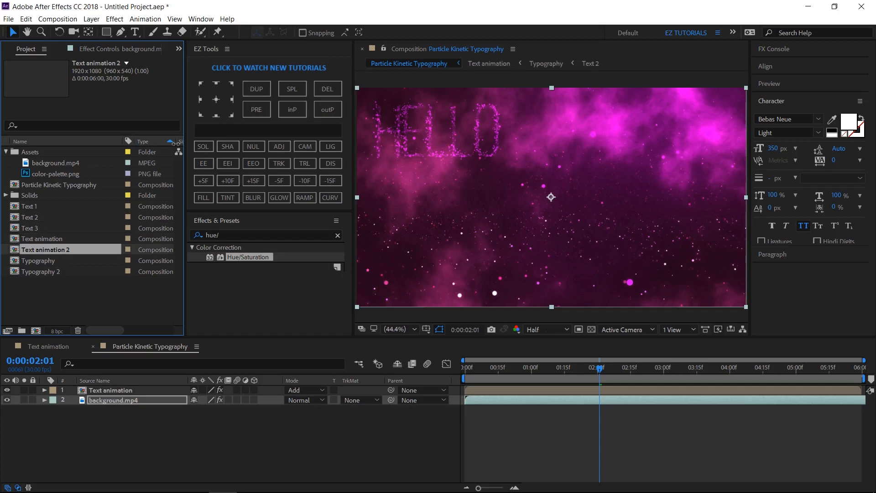
double_click(56, 249)
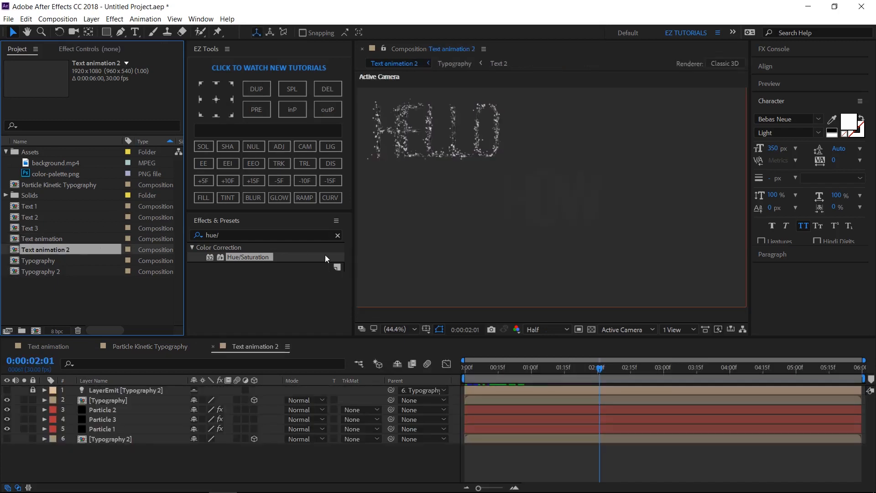
Step: Delete the Typography, Particle 3 and Particle 1 layers from the Text animation 2 composition
left_click(103, 401)
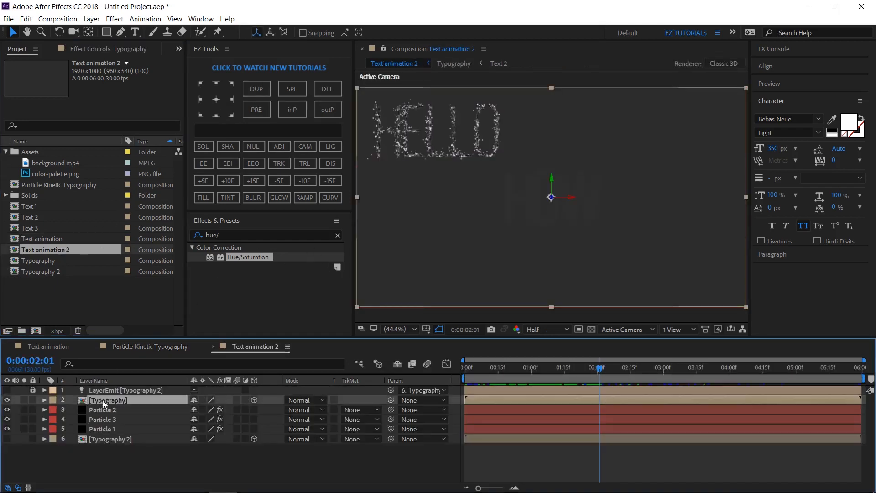
left_click(100, 418, "ctrl")
left_click(99, 429, "ctrl")
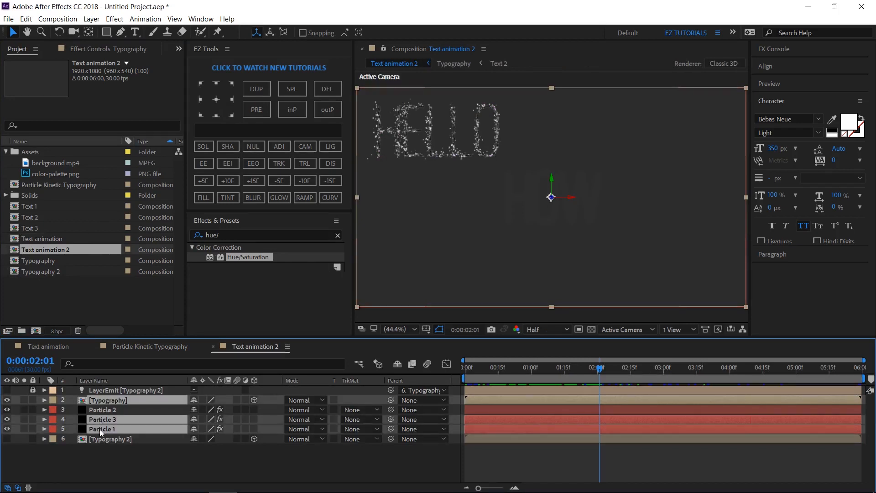
left_click(326, 94)
Step: Set the Particular emitter's Random Seed on the Particle 2 layer to 98190 and close the Text animation 2 timeline
left_click(93, 403)
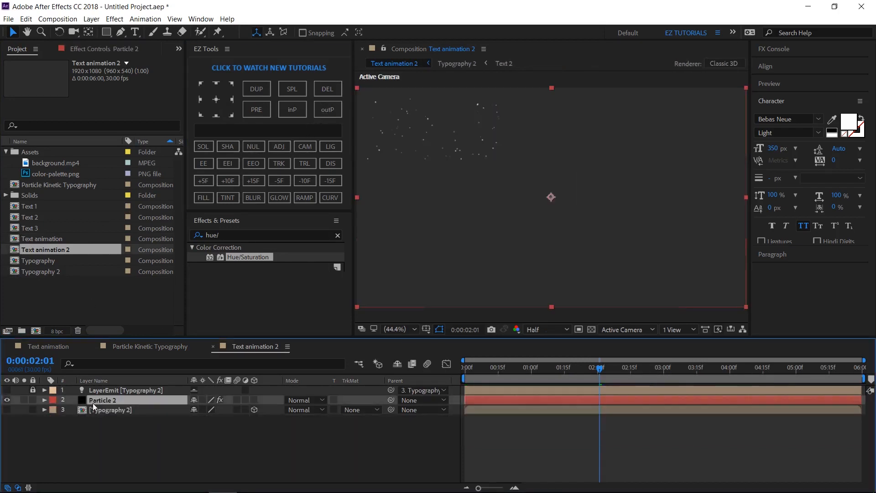
left_click(97, 48)
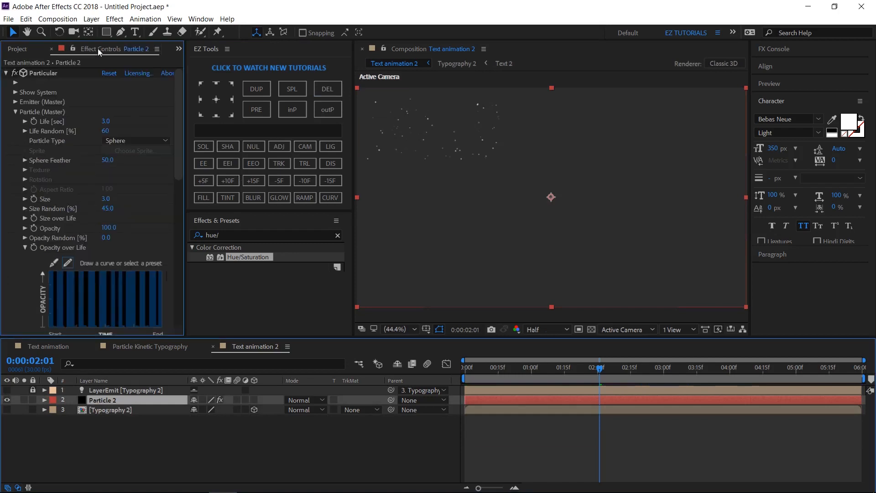
left_click(18, 111)
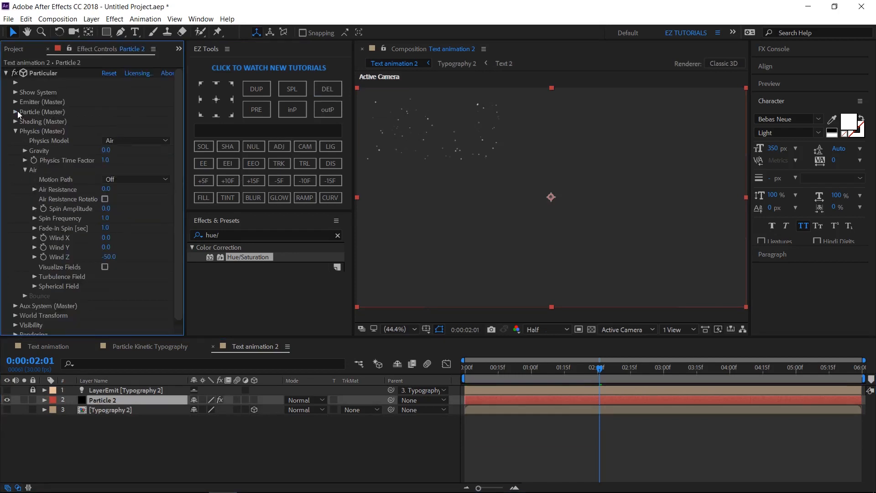
left_click(16, 102)
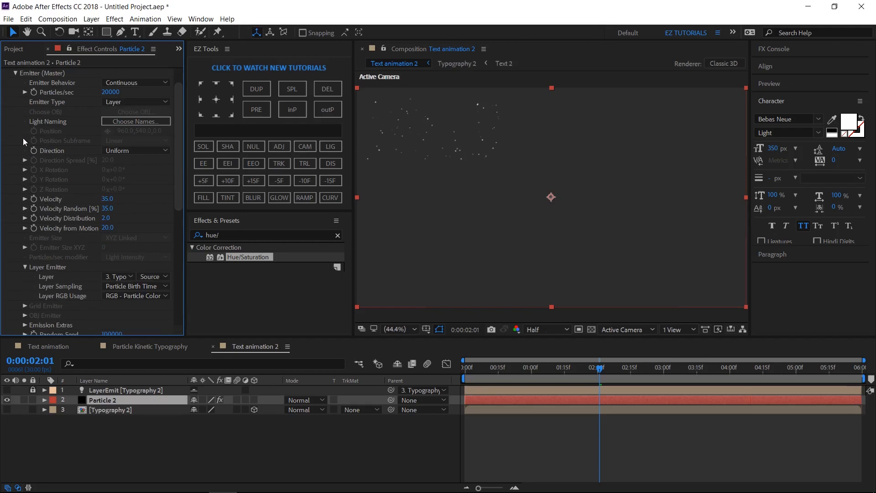
scroll(58, 246, "down", 1)
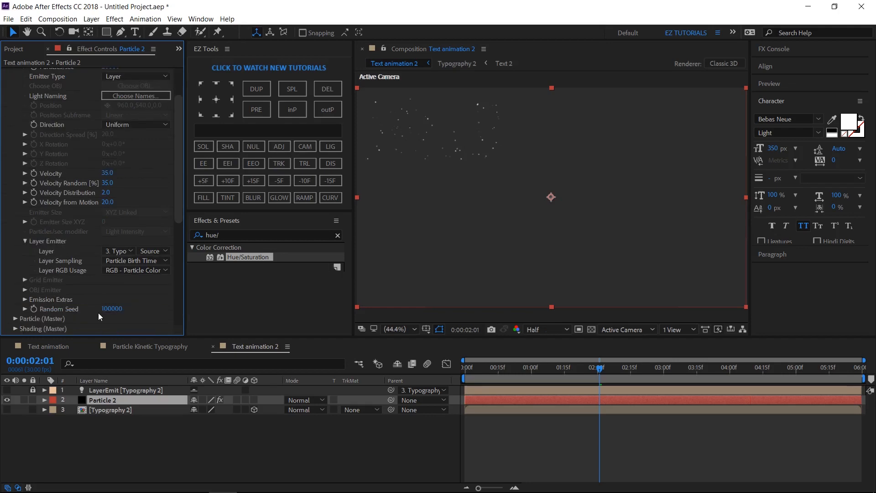
left_click_drag(111, 308, 13, 311)
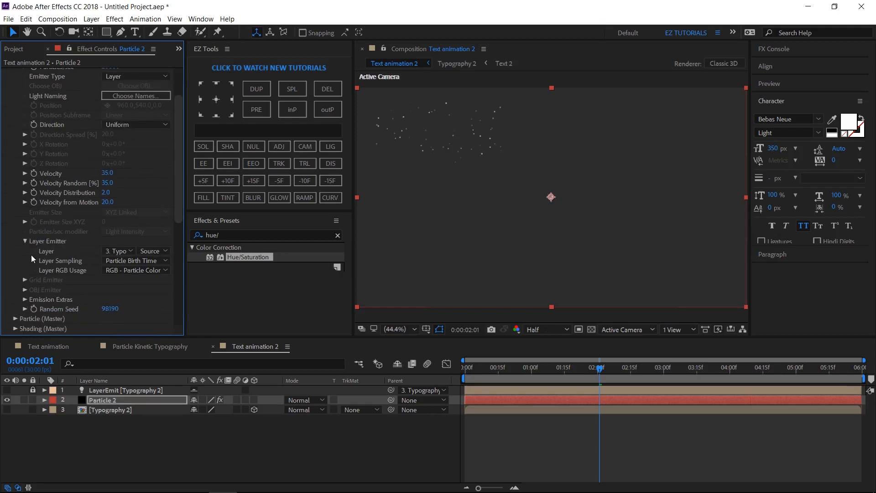
scroll(32, 237, "up", 2)
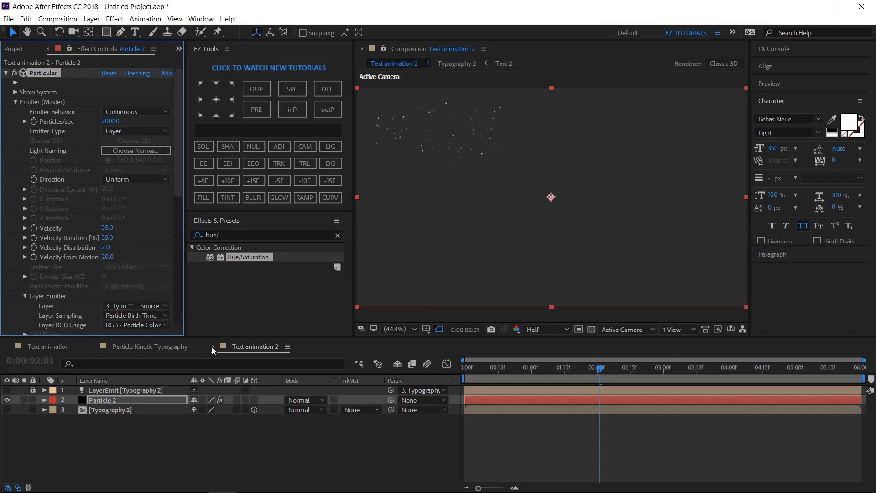
left_click(212, 346)
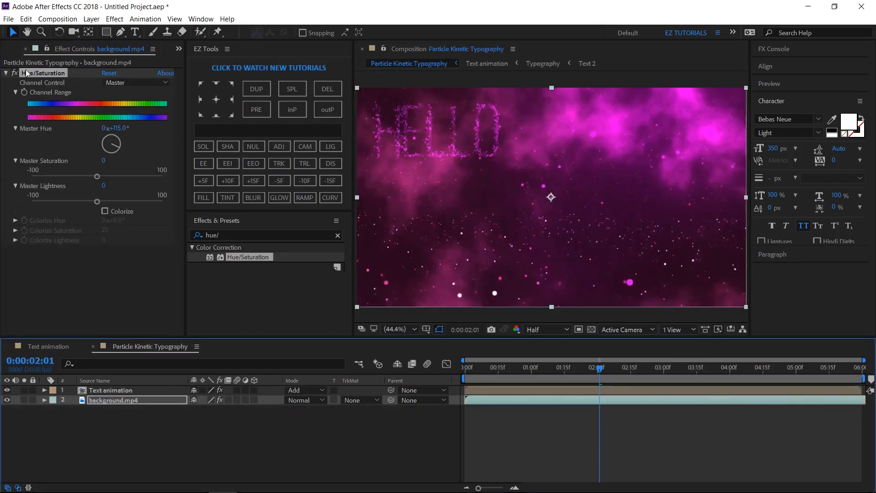
Step: Place Text animation 2 between Text animation and background.mp4 in Particle Kinetic Typography, and preview the composition from the start
left_click(11, 50)
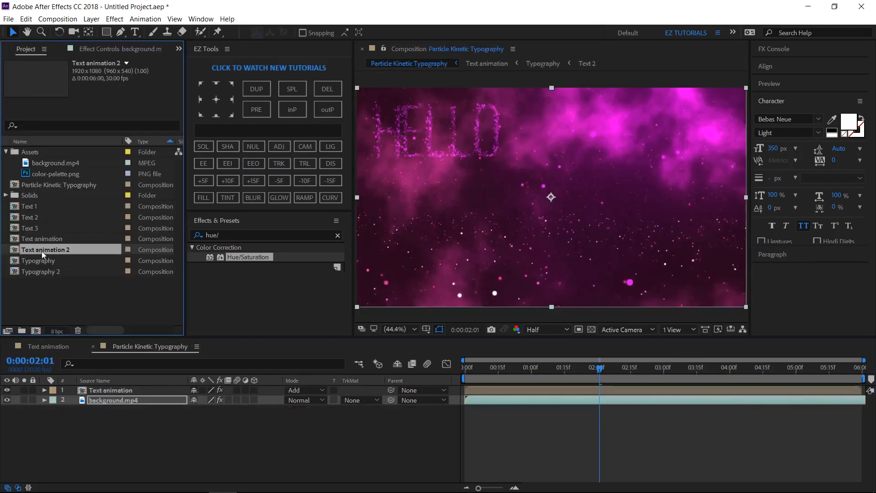
left_click_drag(42, 251, 75, 393)
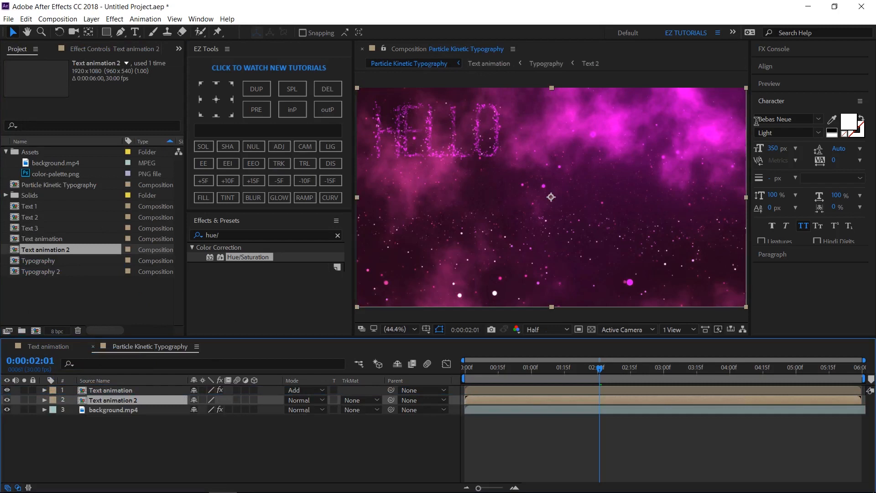
left_click(769, 83)
left_click(780, 99)
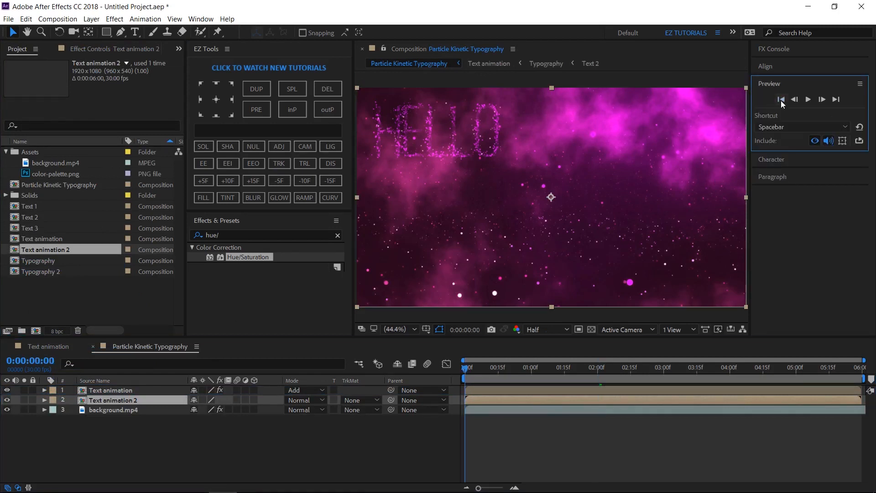
left_click(804, 100)
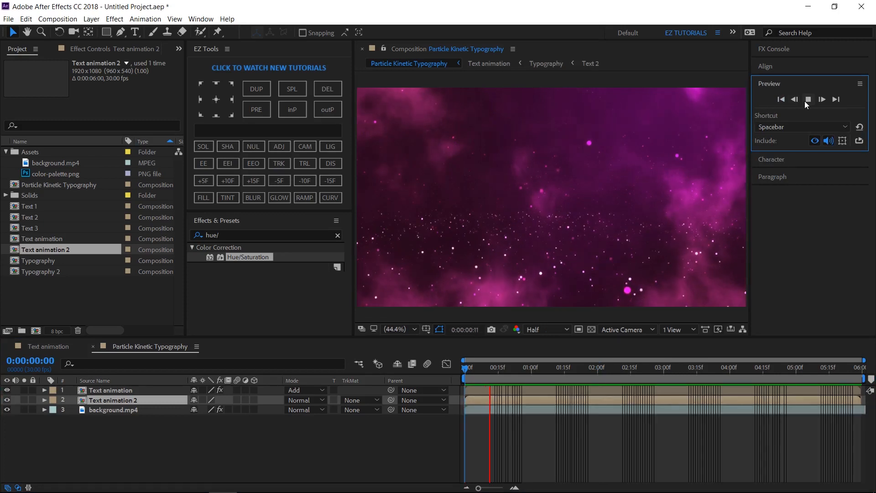